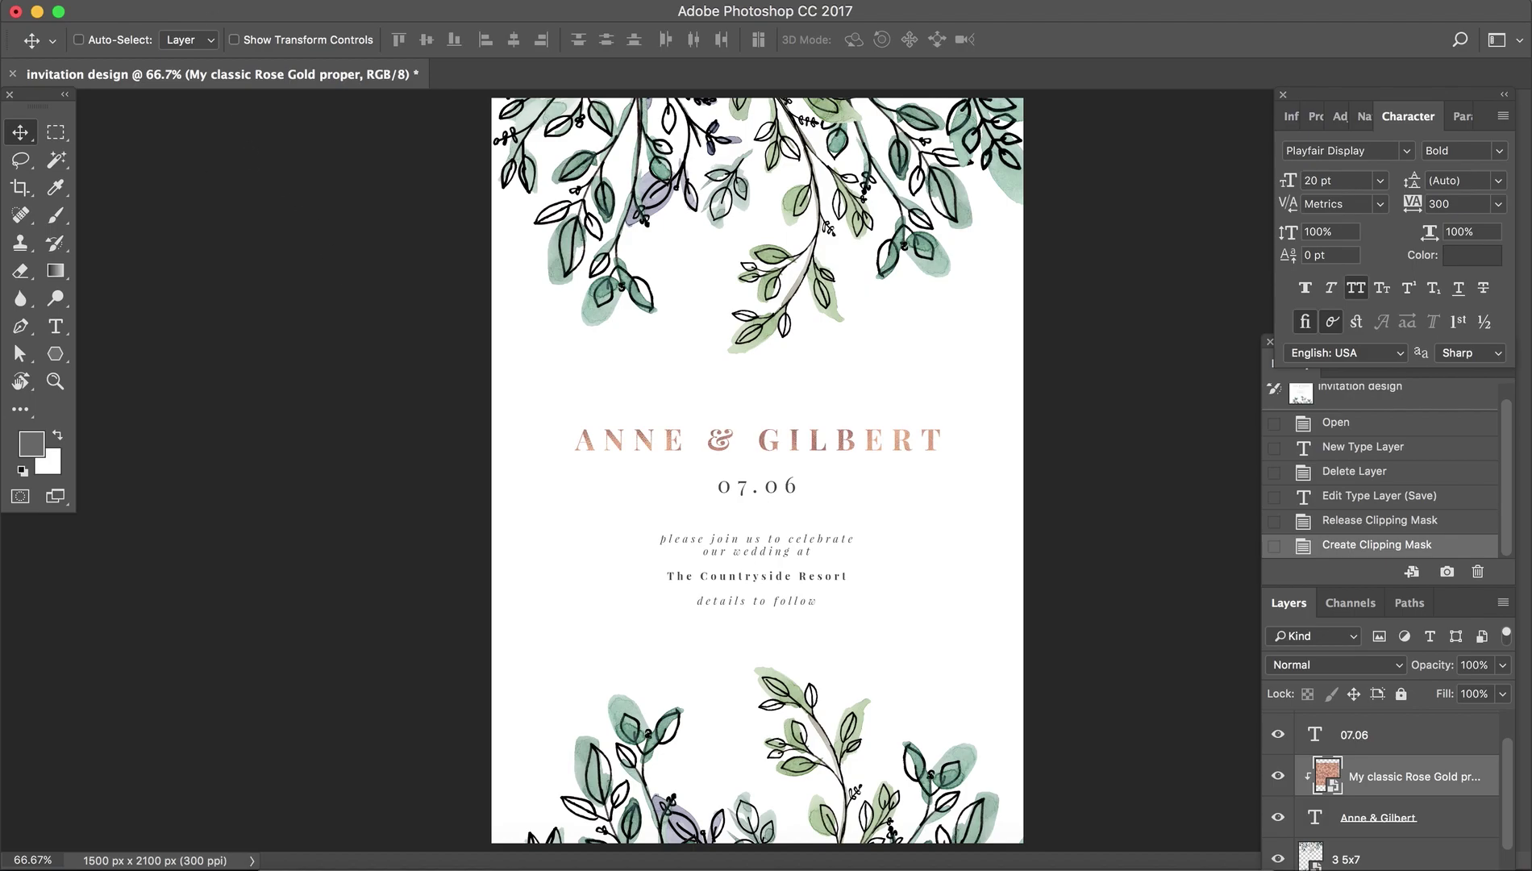
- Create a new blank document 5 by 7 inches at 300 pixels/inch in RGB Color with a transparent background
click(187, 1)
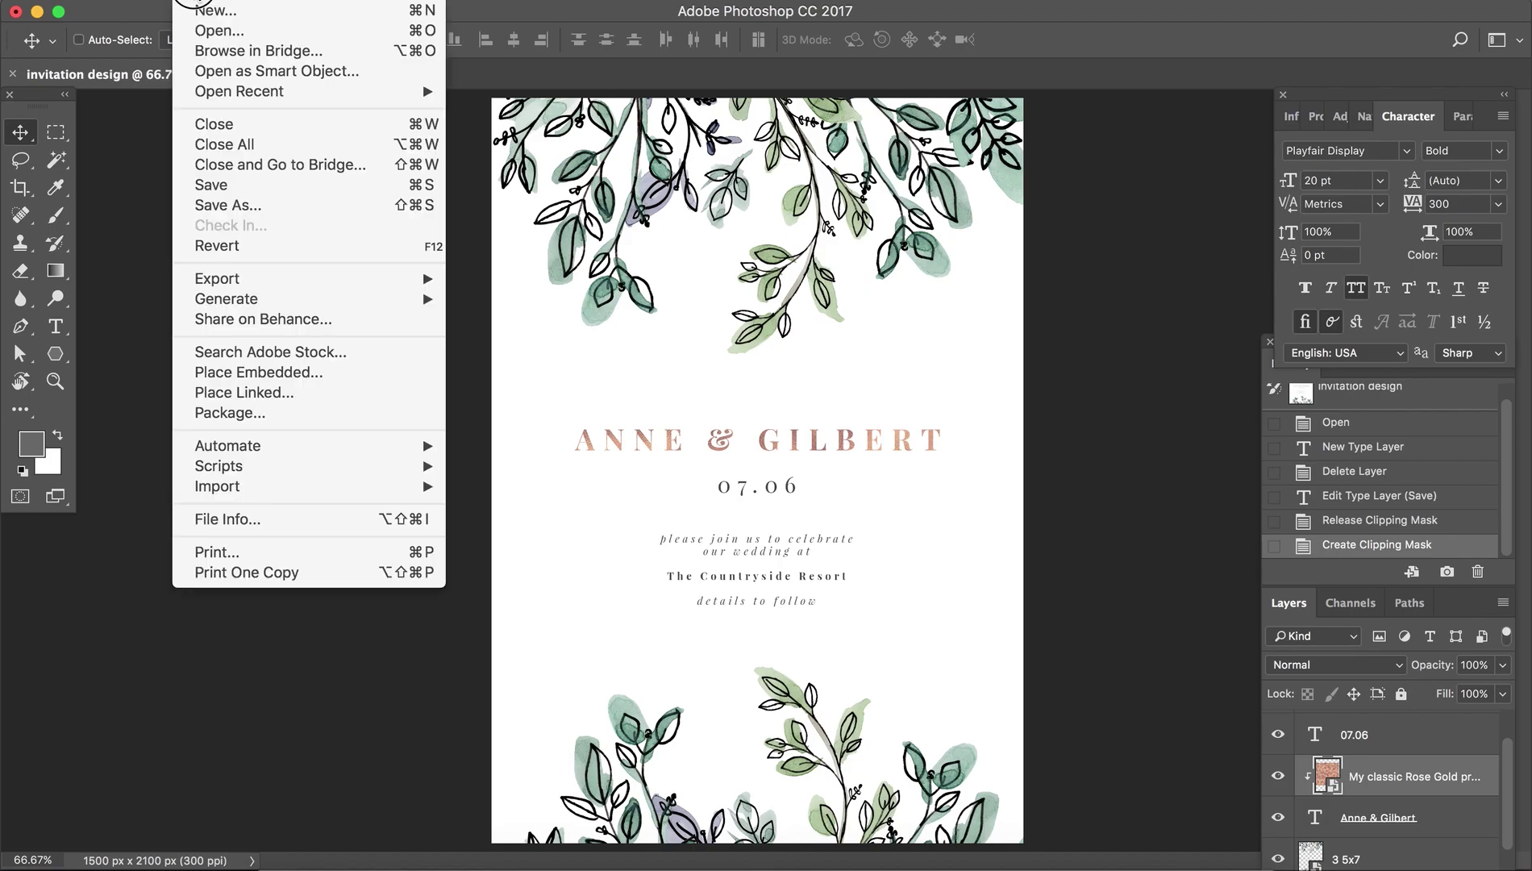
click(205, 10)
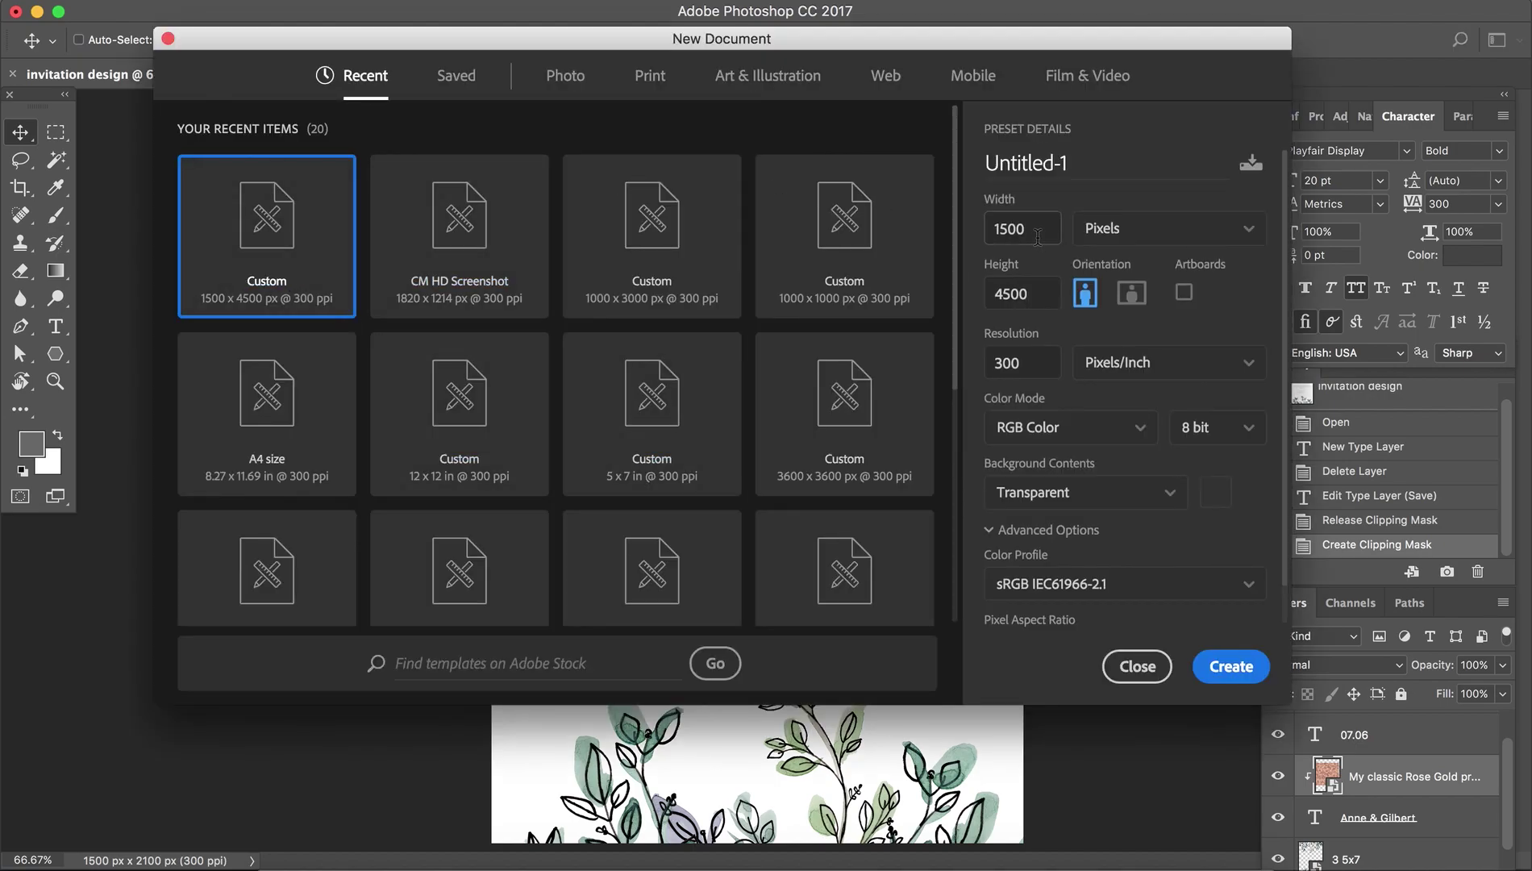
click(454, 89)
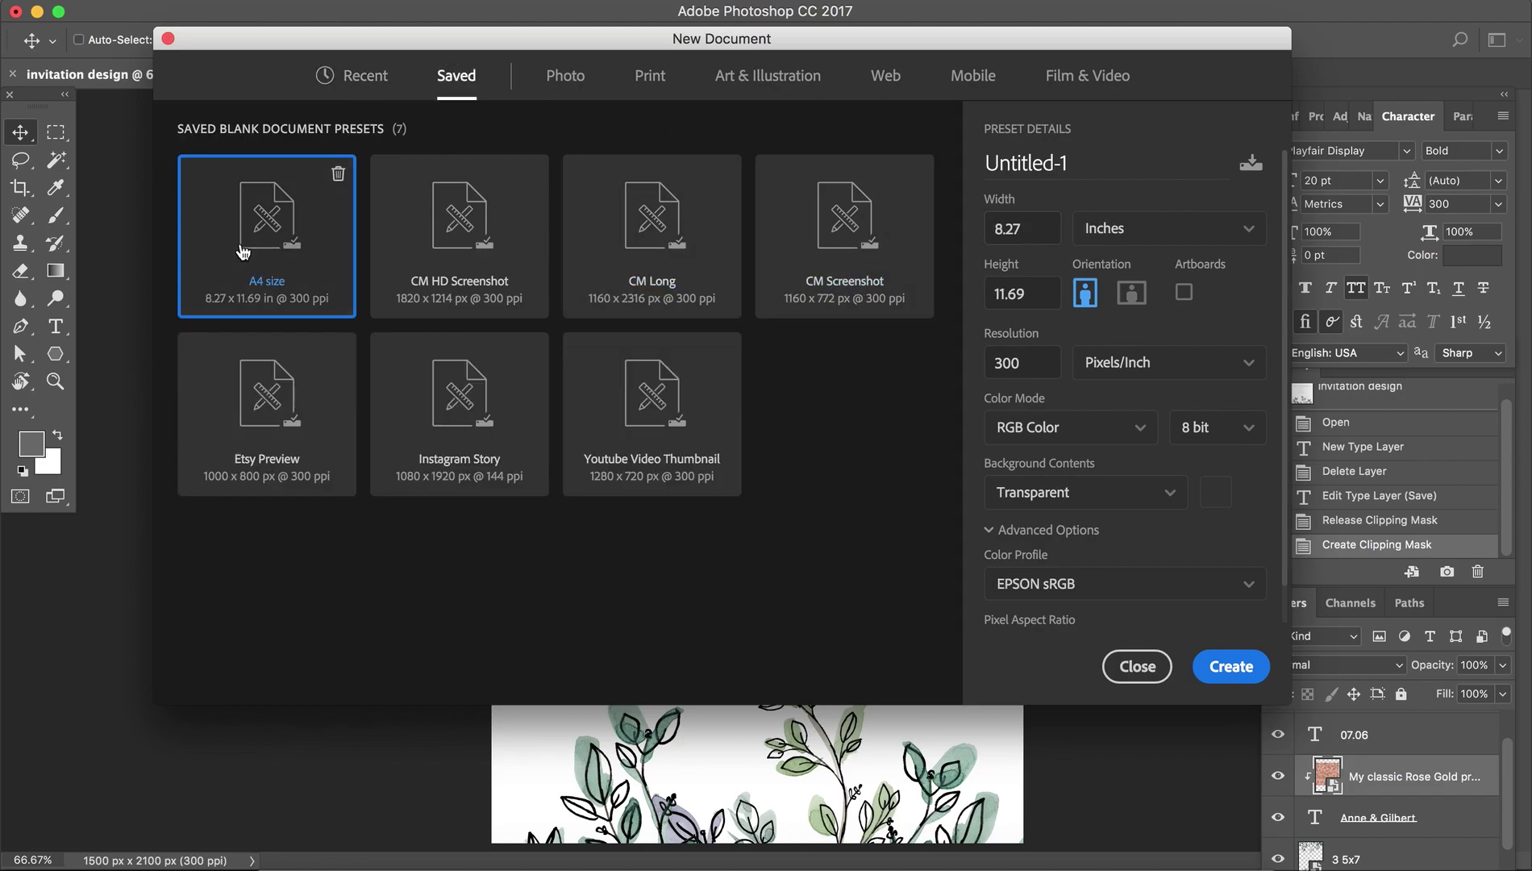
click(342, 74)
click(1127, 240)
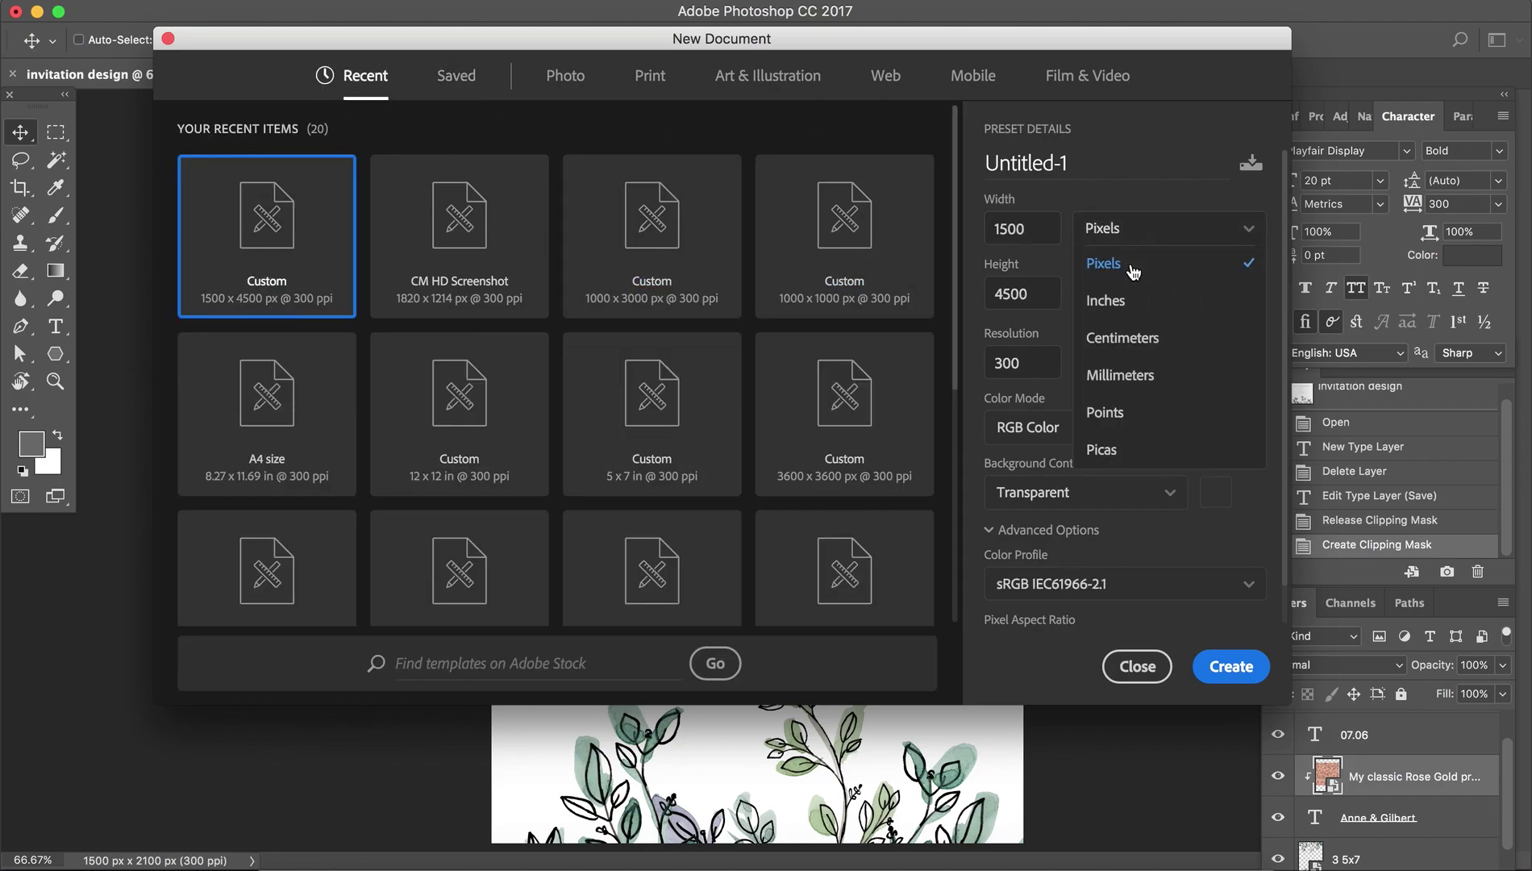
click(1132, 300)
double_click(1041, 234)
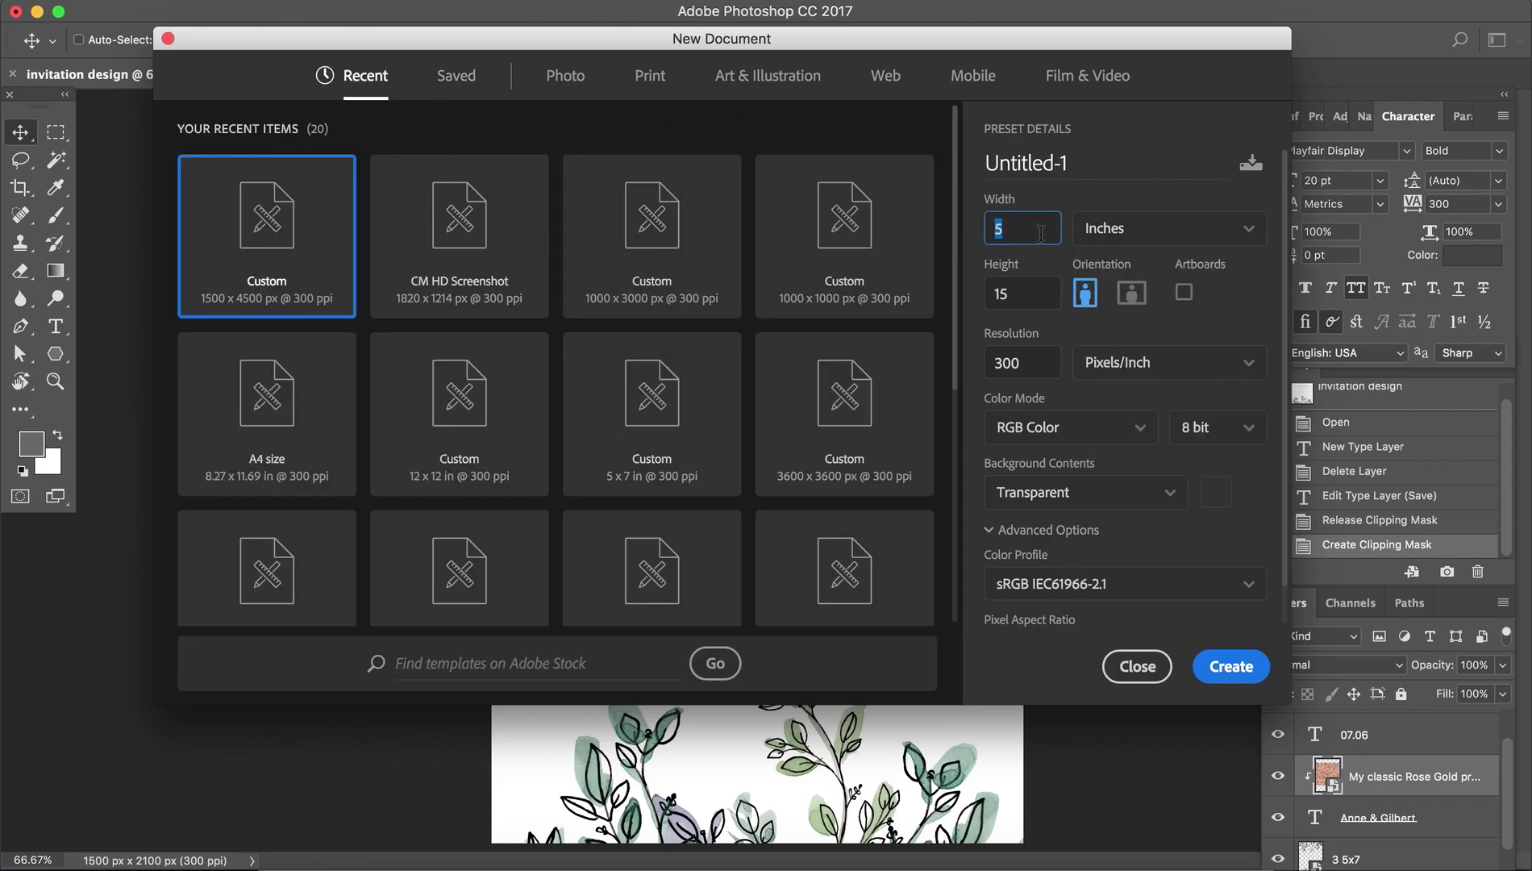
double_click(1024, 284)
text(7)
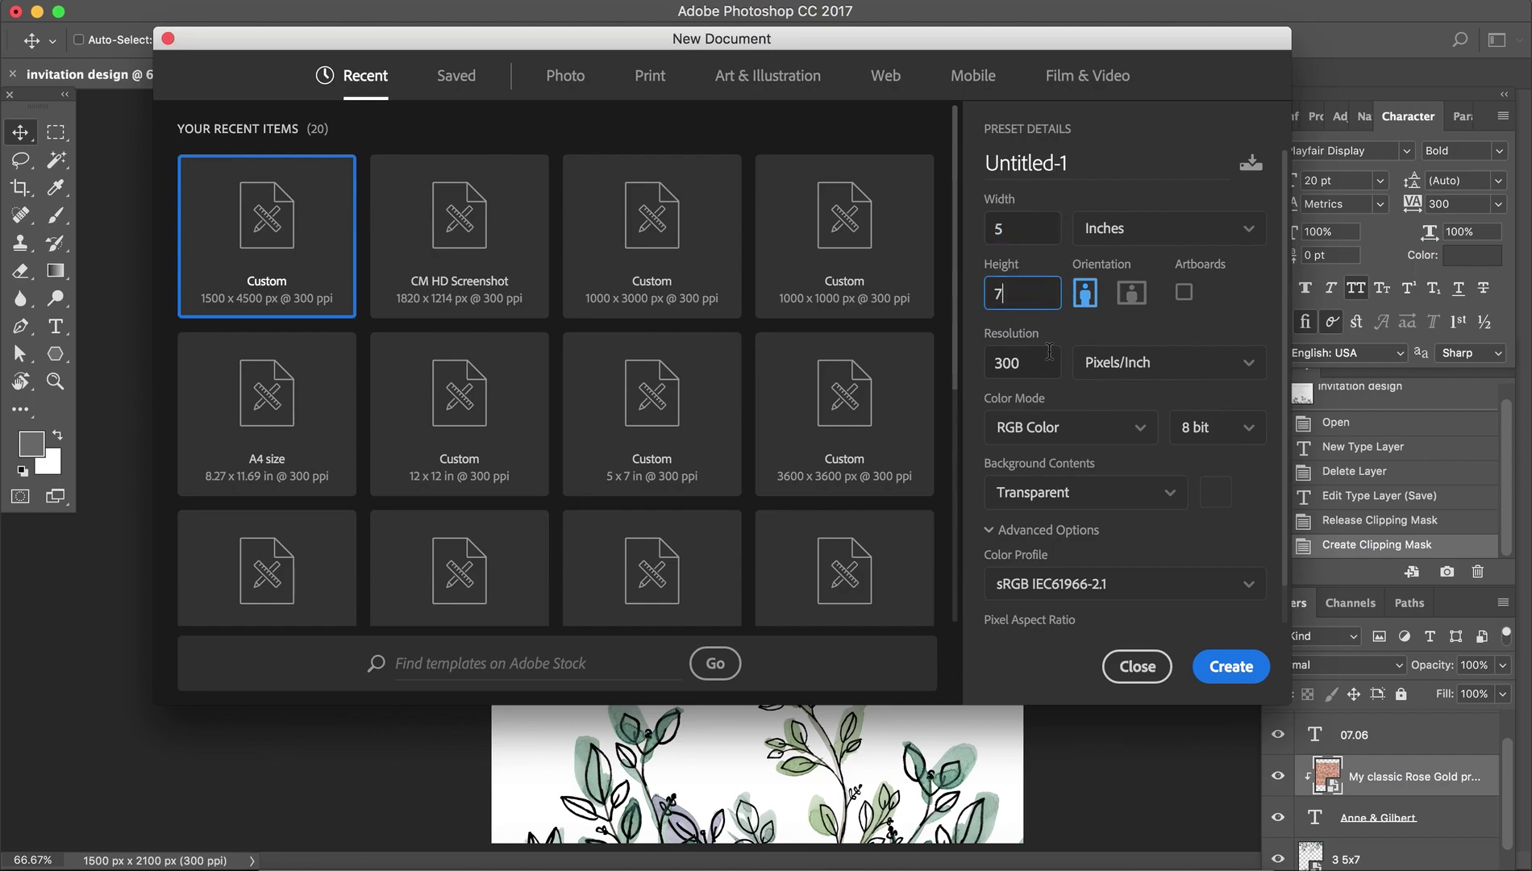
double_click(1032, 365)
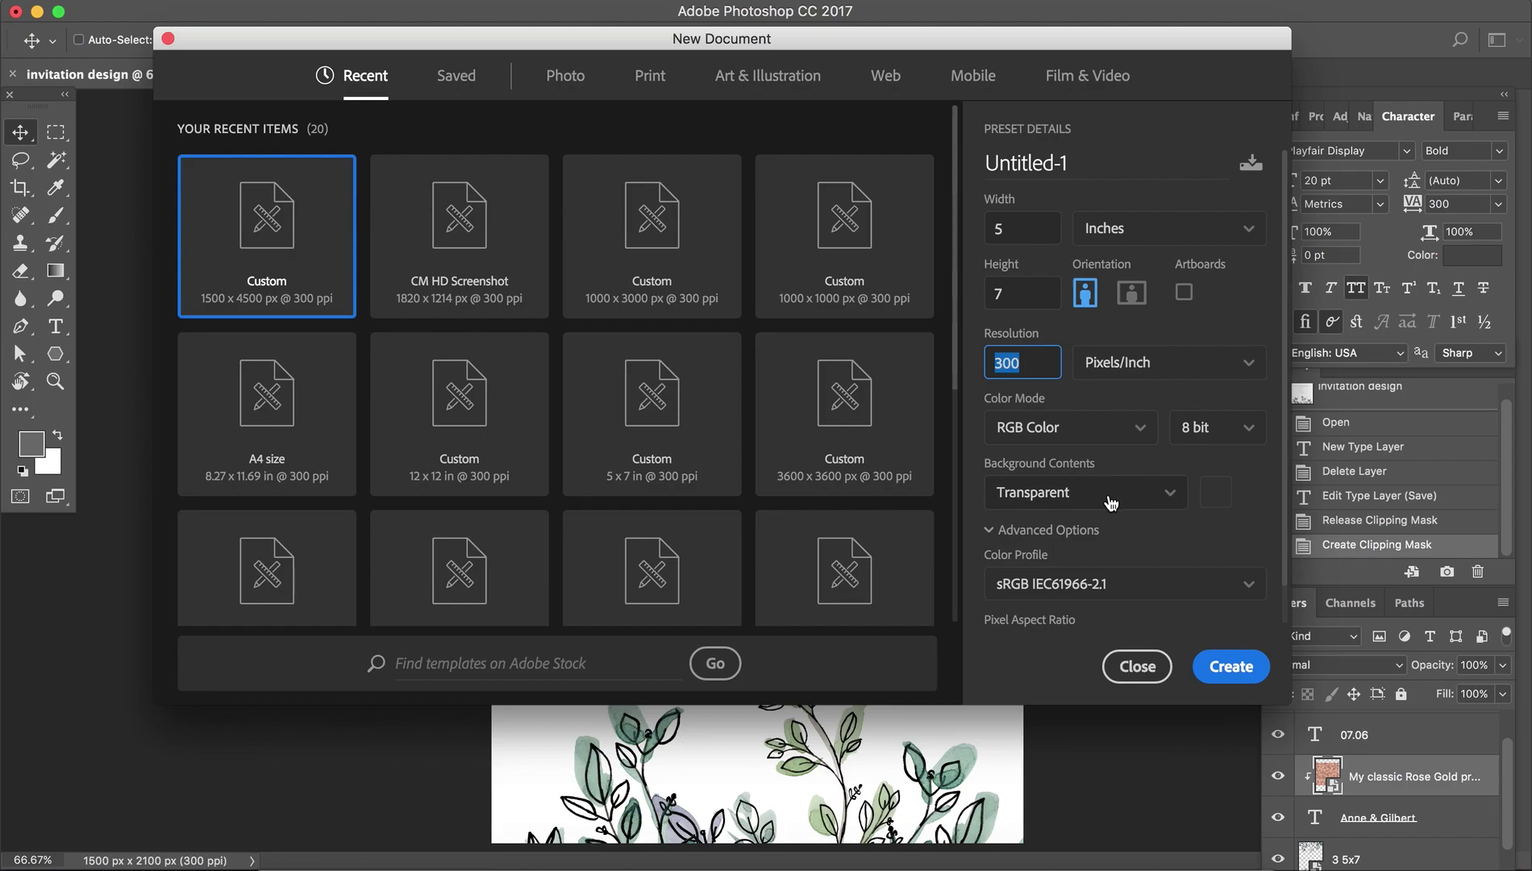
click(1222, 667)
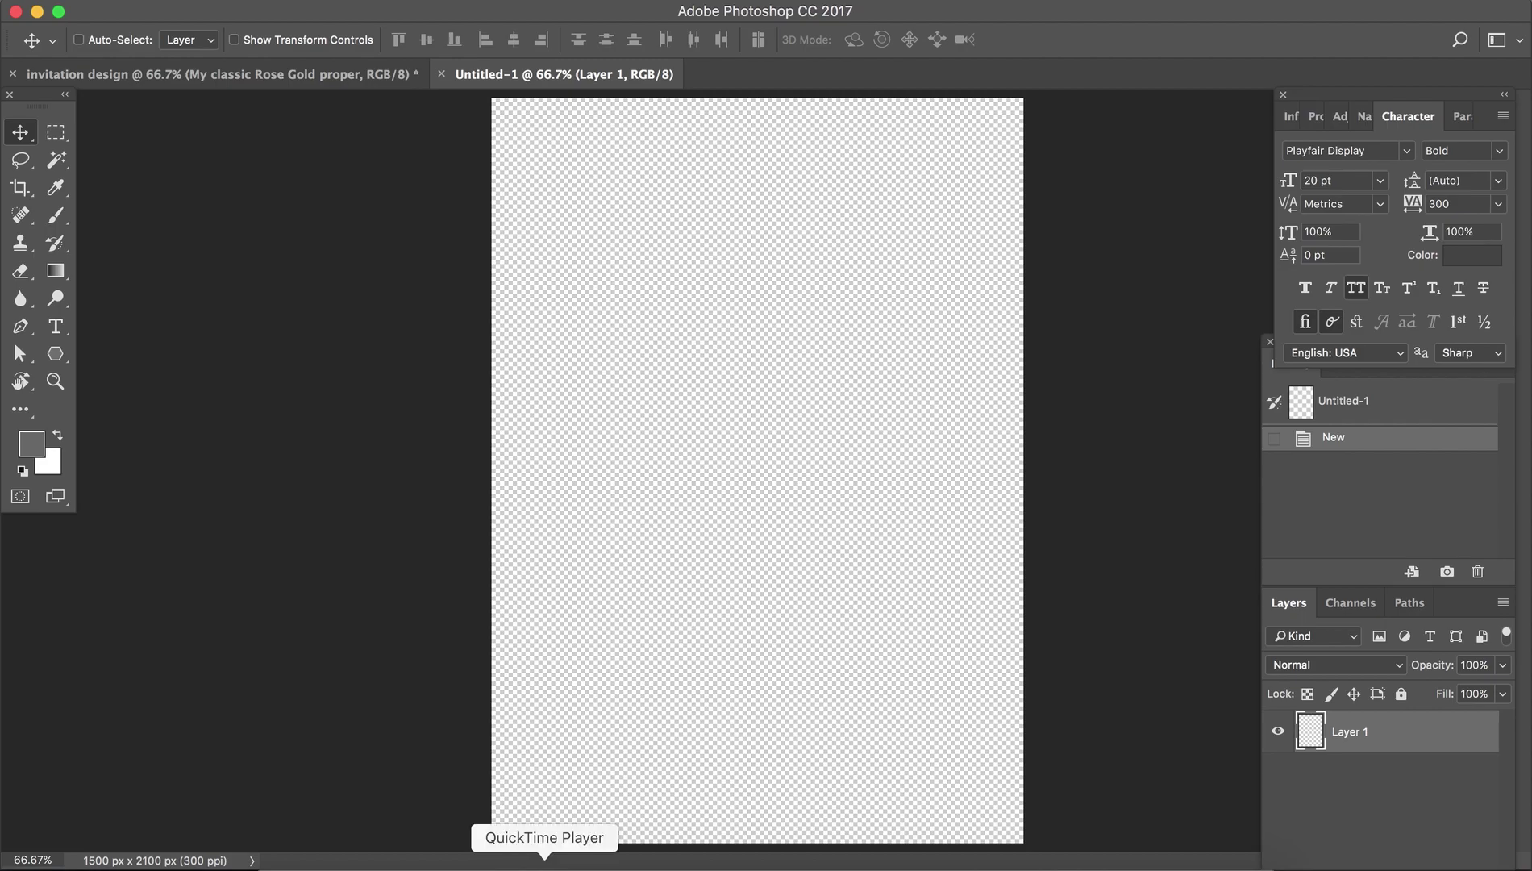
- Place 3 5x7.jpg from the JPEG Backgrounds folder in Finder into the new document at full canvas size
click(284, 859)
click(454, 164)
click(204, 120)
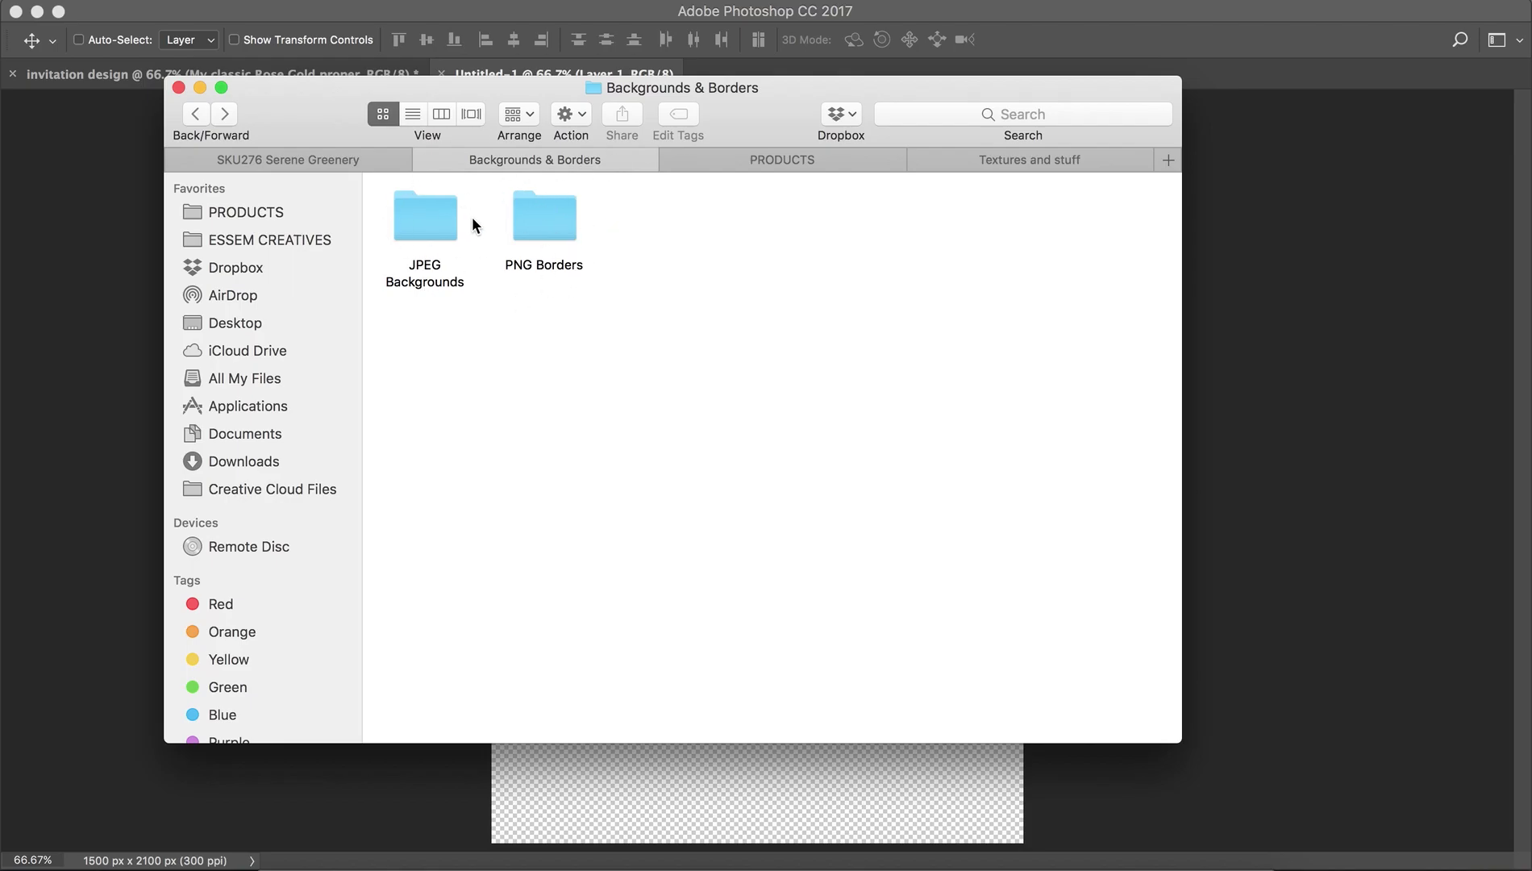
double_click(428, 219)
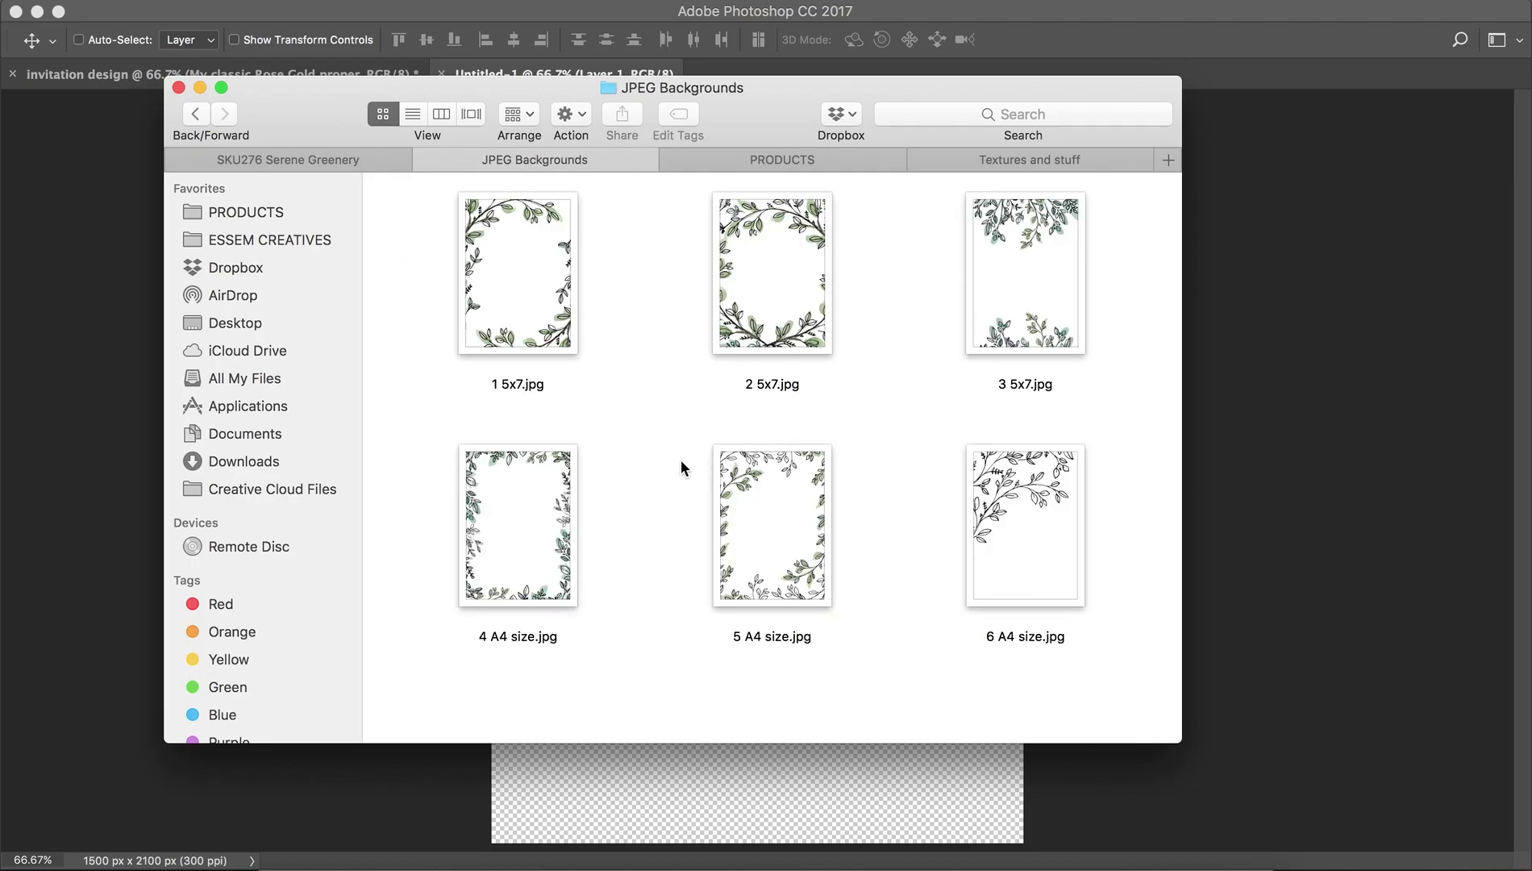
scroll(682, 460, down, 1)
click(1032, 267)
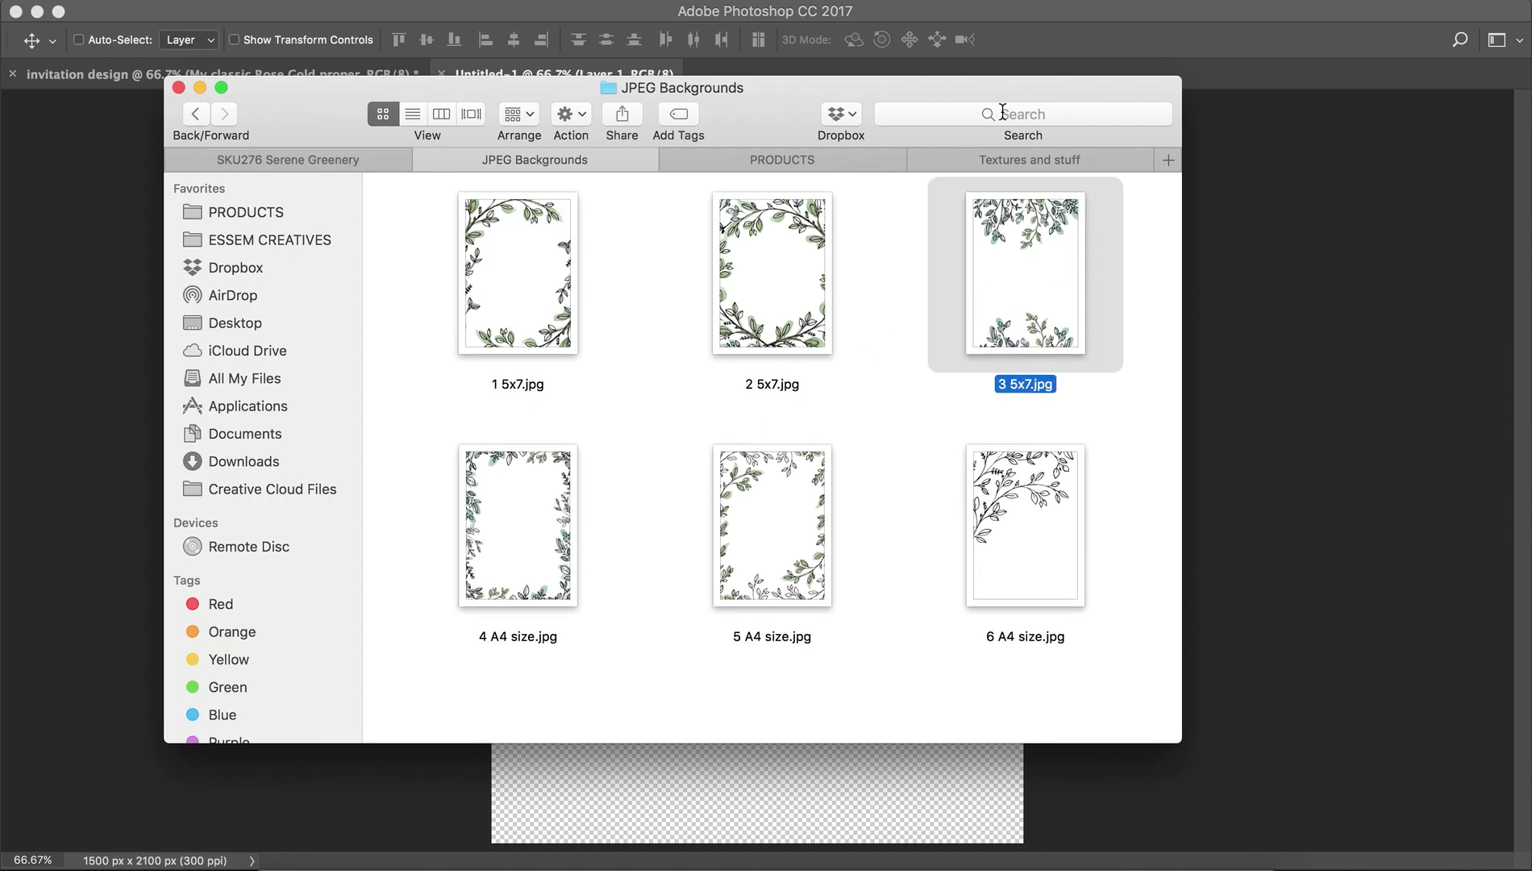
drag(1002, 102, 719, 67)
drag(746, 208, 964, 337)
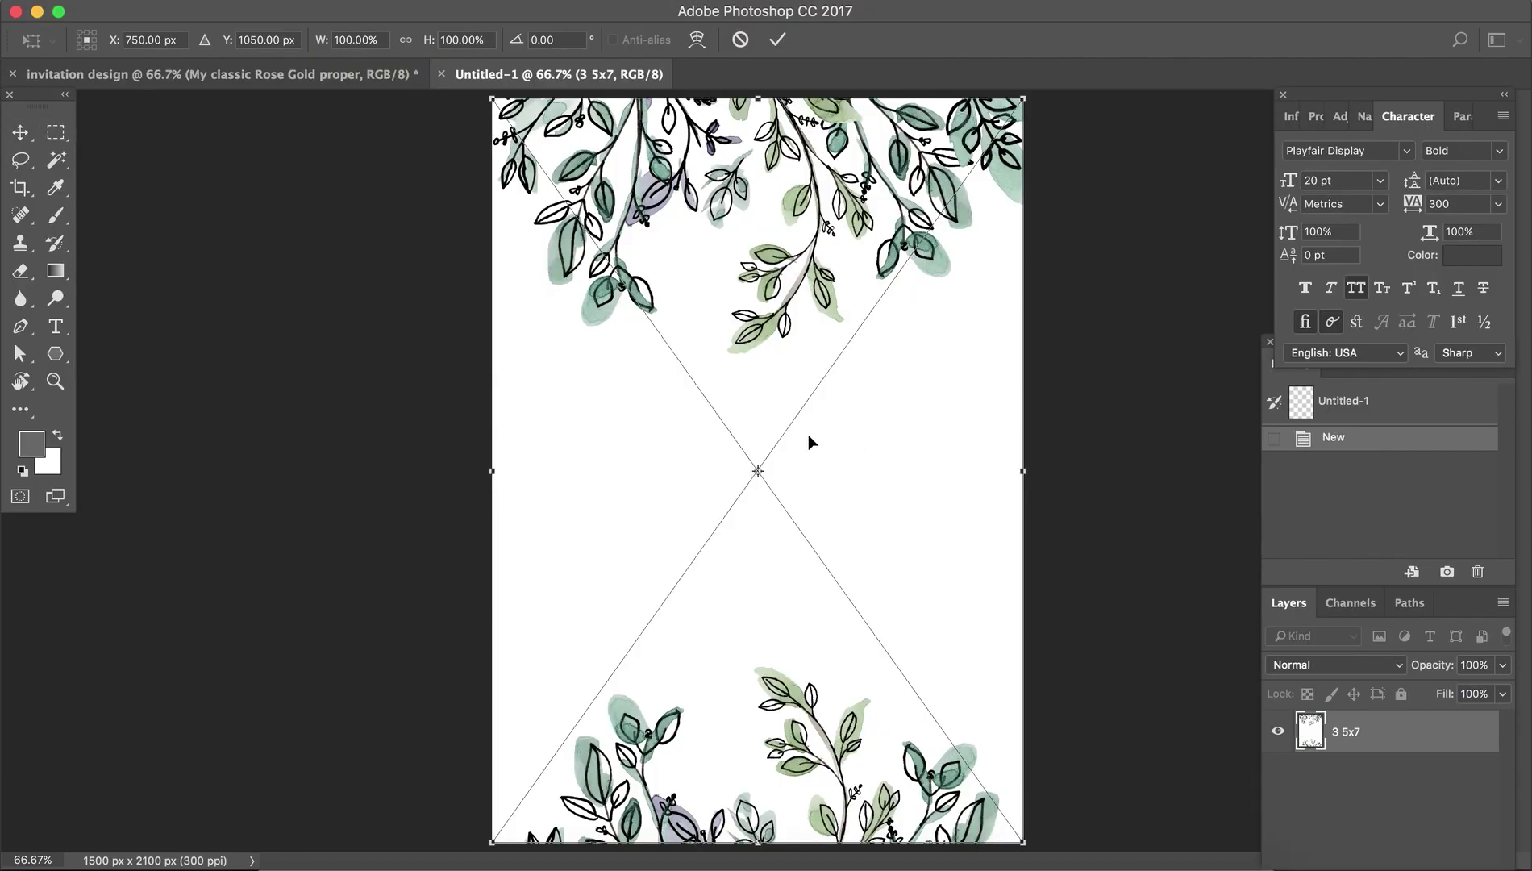
key(Return)
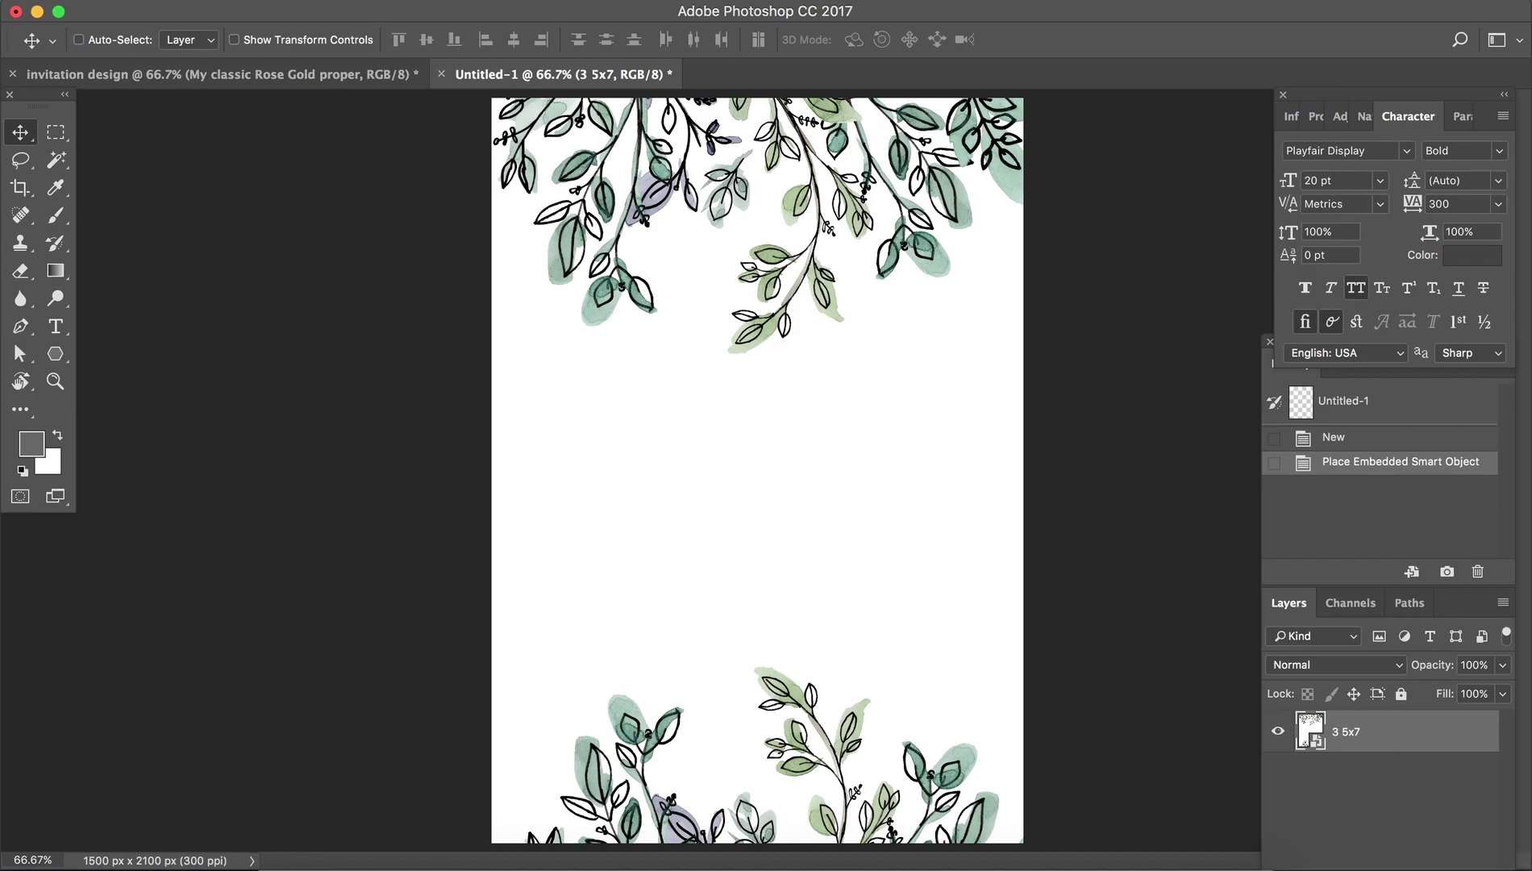
- Add a new layer above the background and enter the couple's first names joined by an ampersand as a text line
click(1429, 856)
key(super+alt+shift+n)
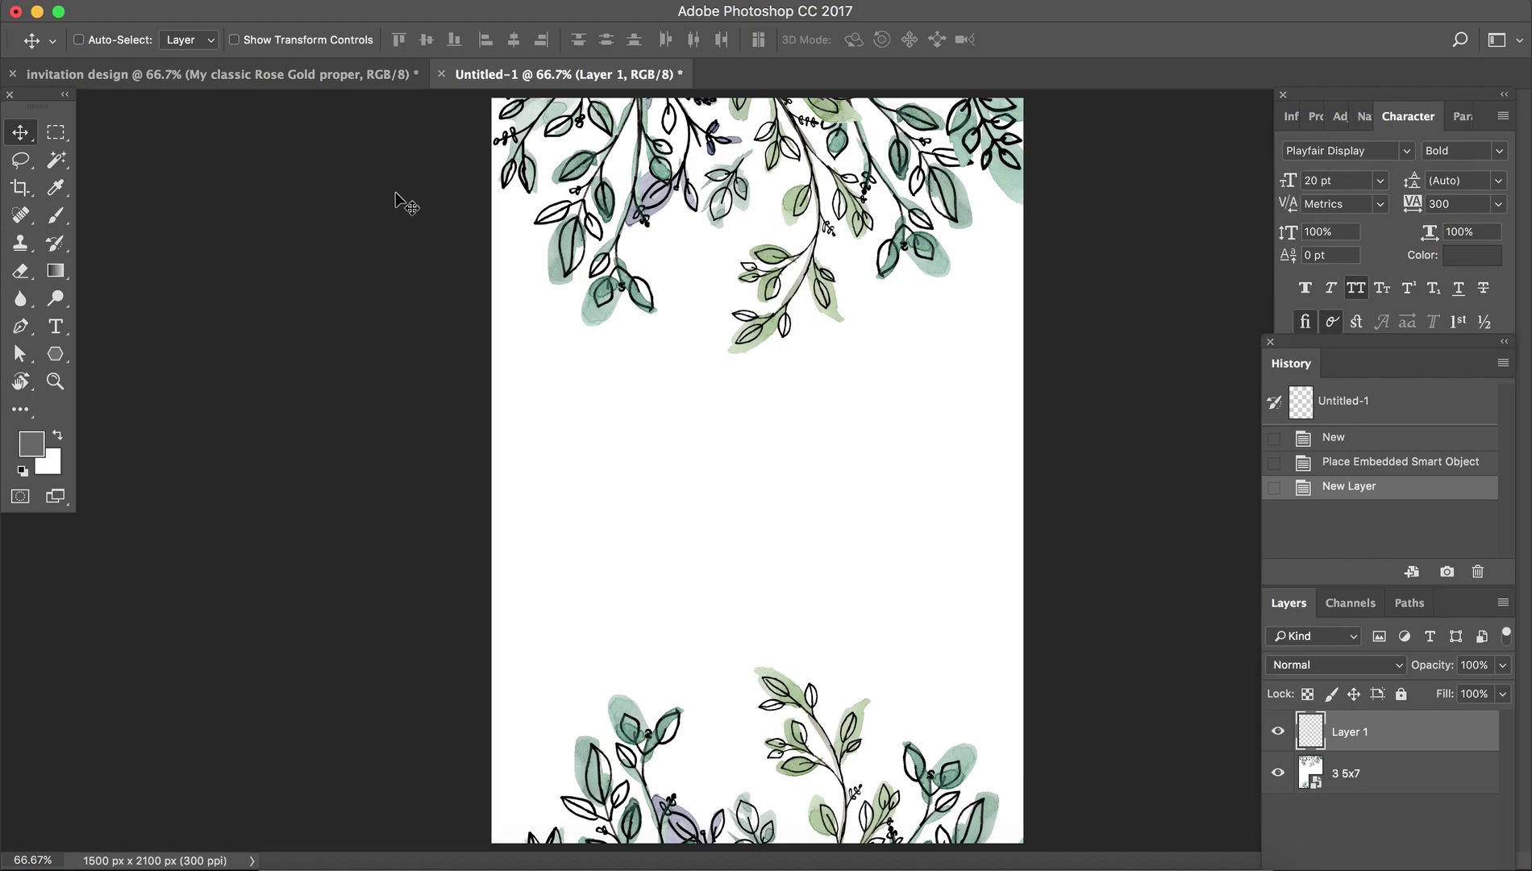
click(55, 325)
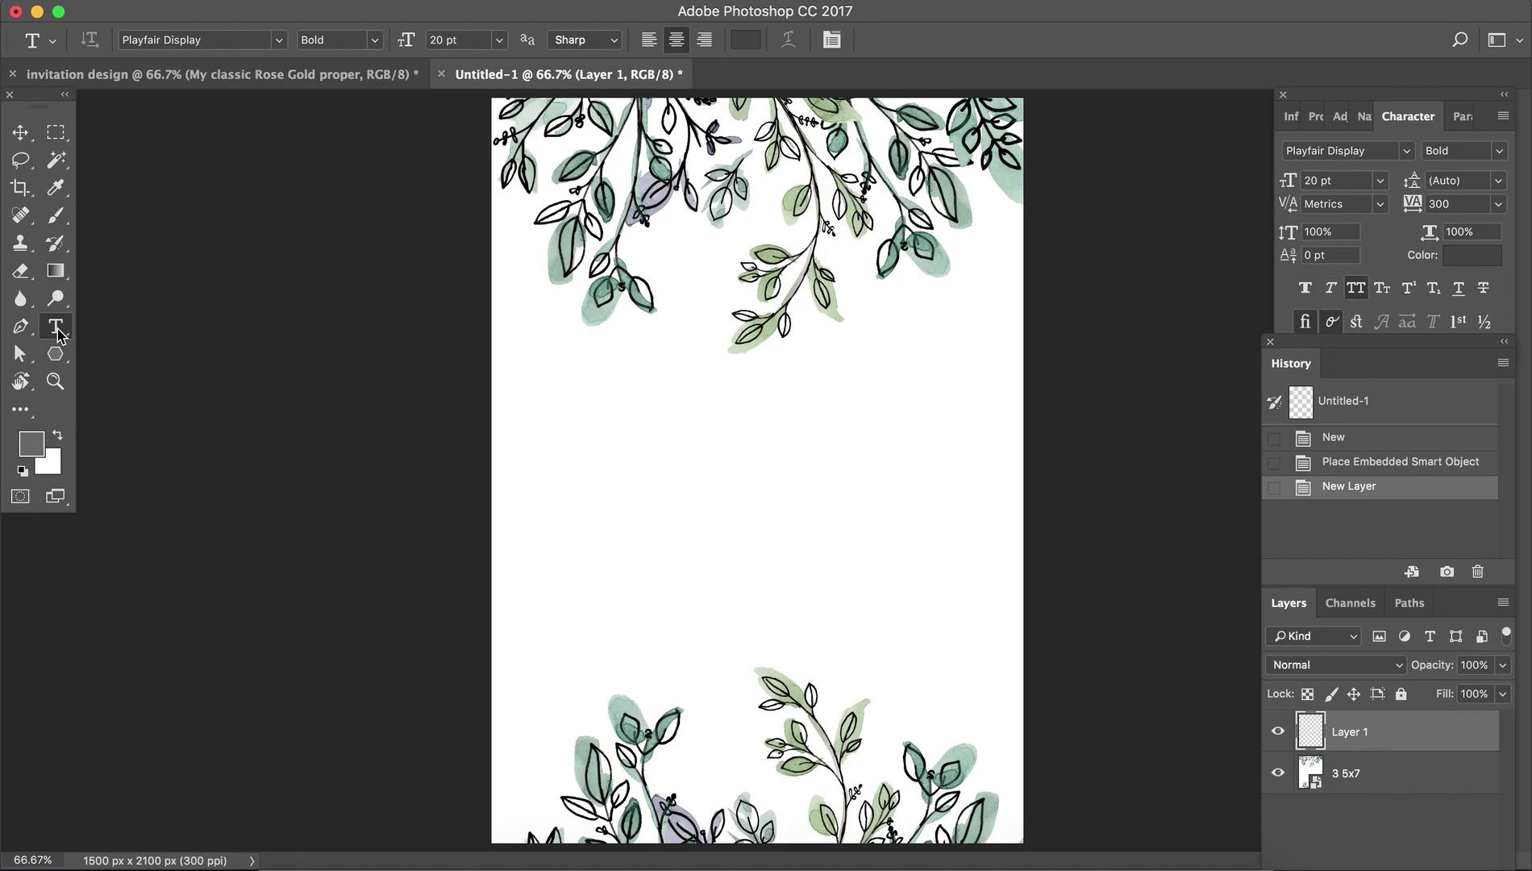
click(666, 448)
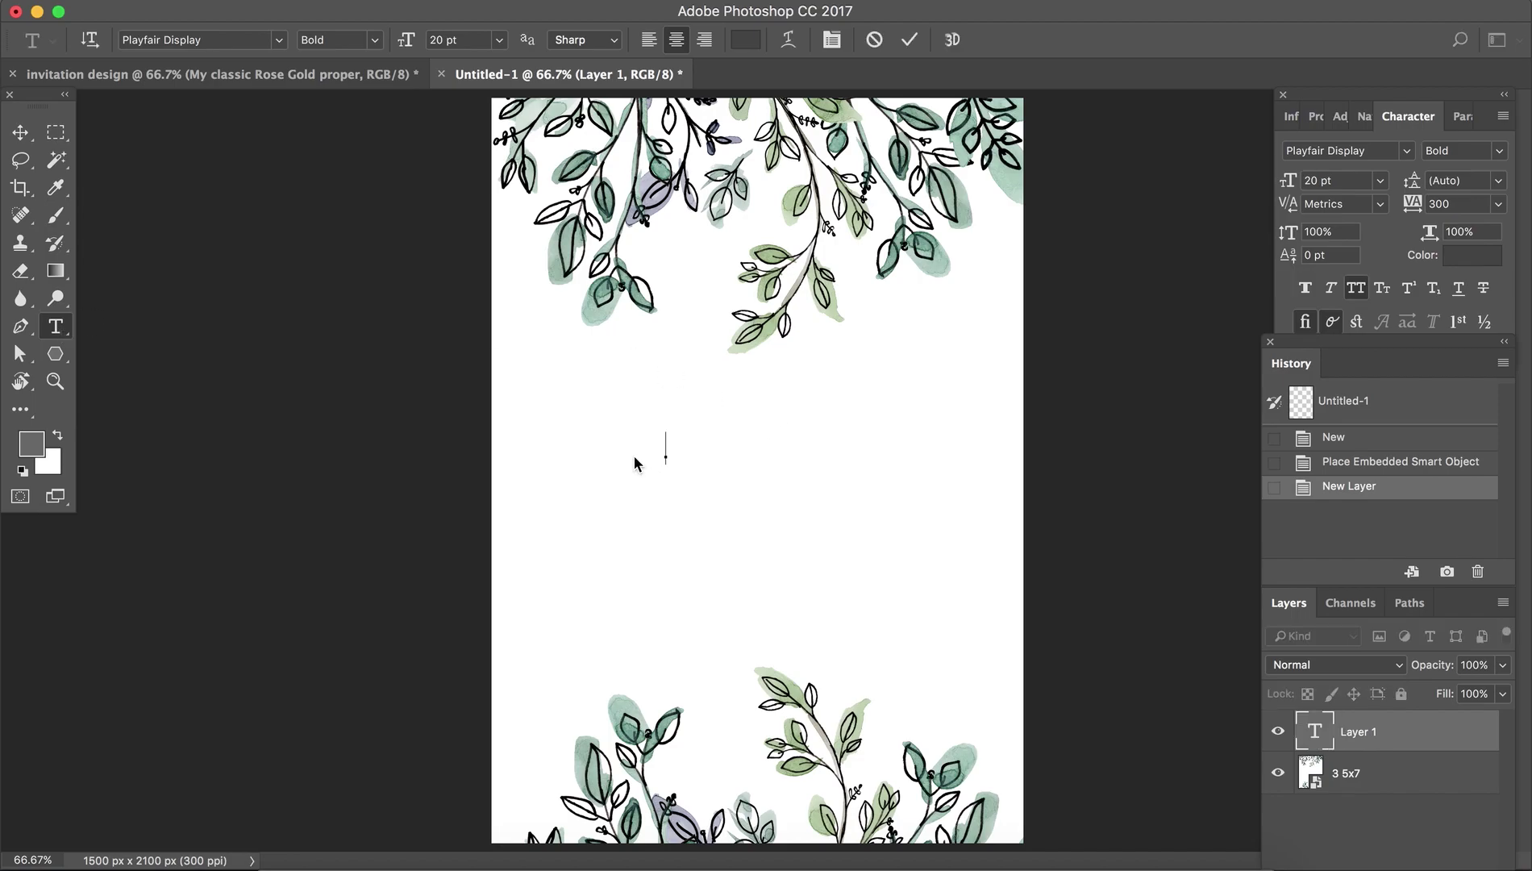
text(ANNE & GILBERT)
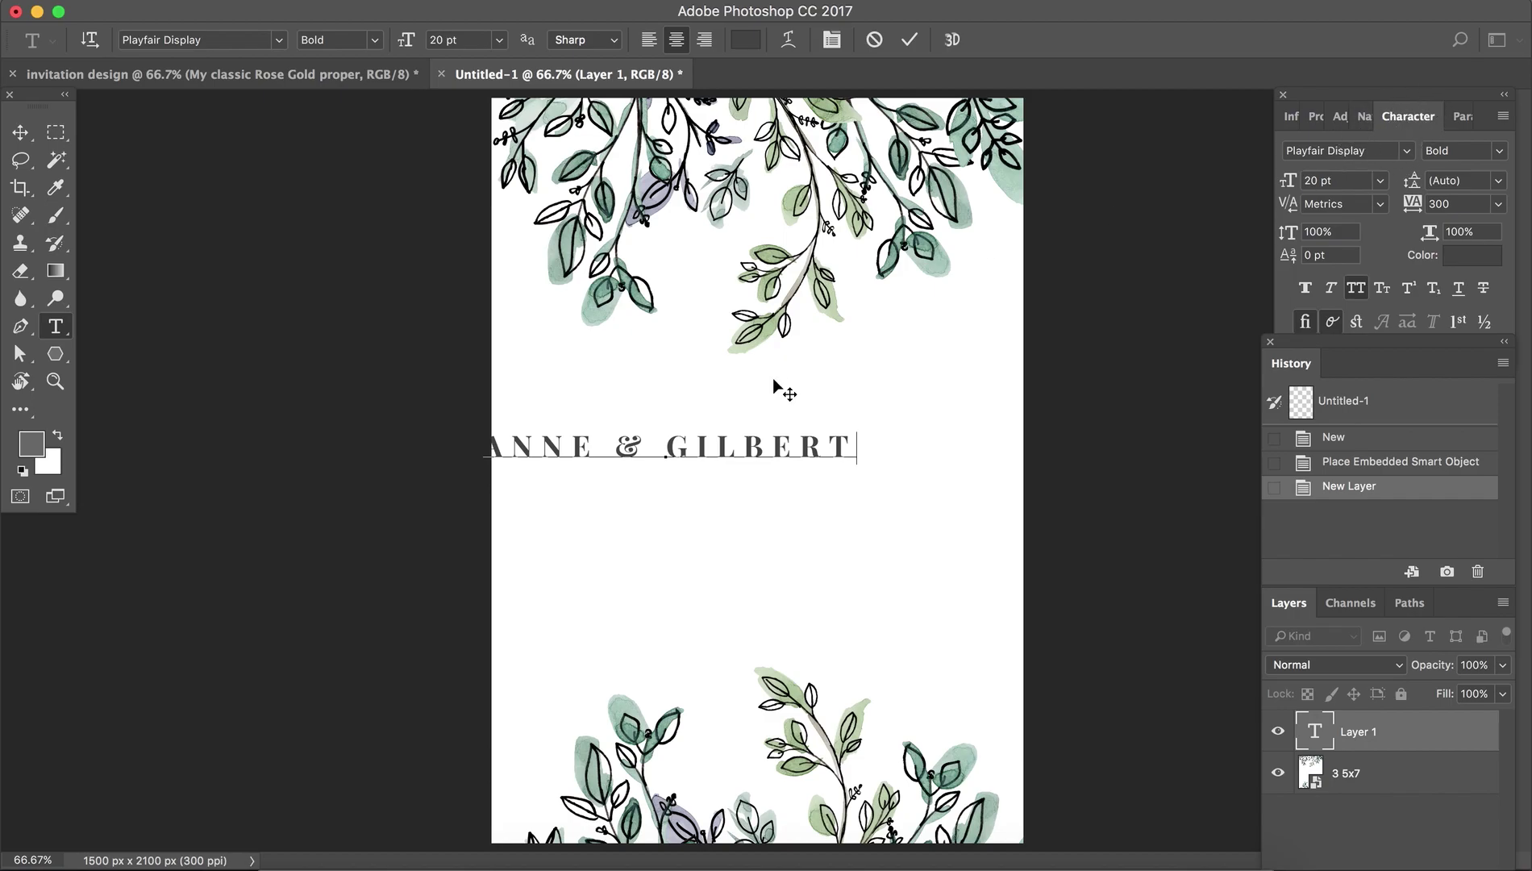
- Set the couple's names in Playfair Display Bold and move the line to the horizontal centre of the page
triple_click(670, 448)
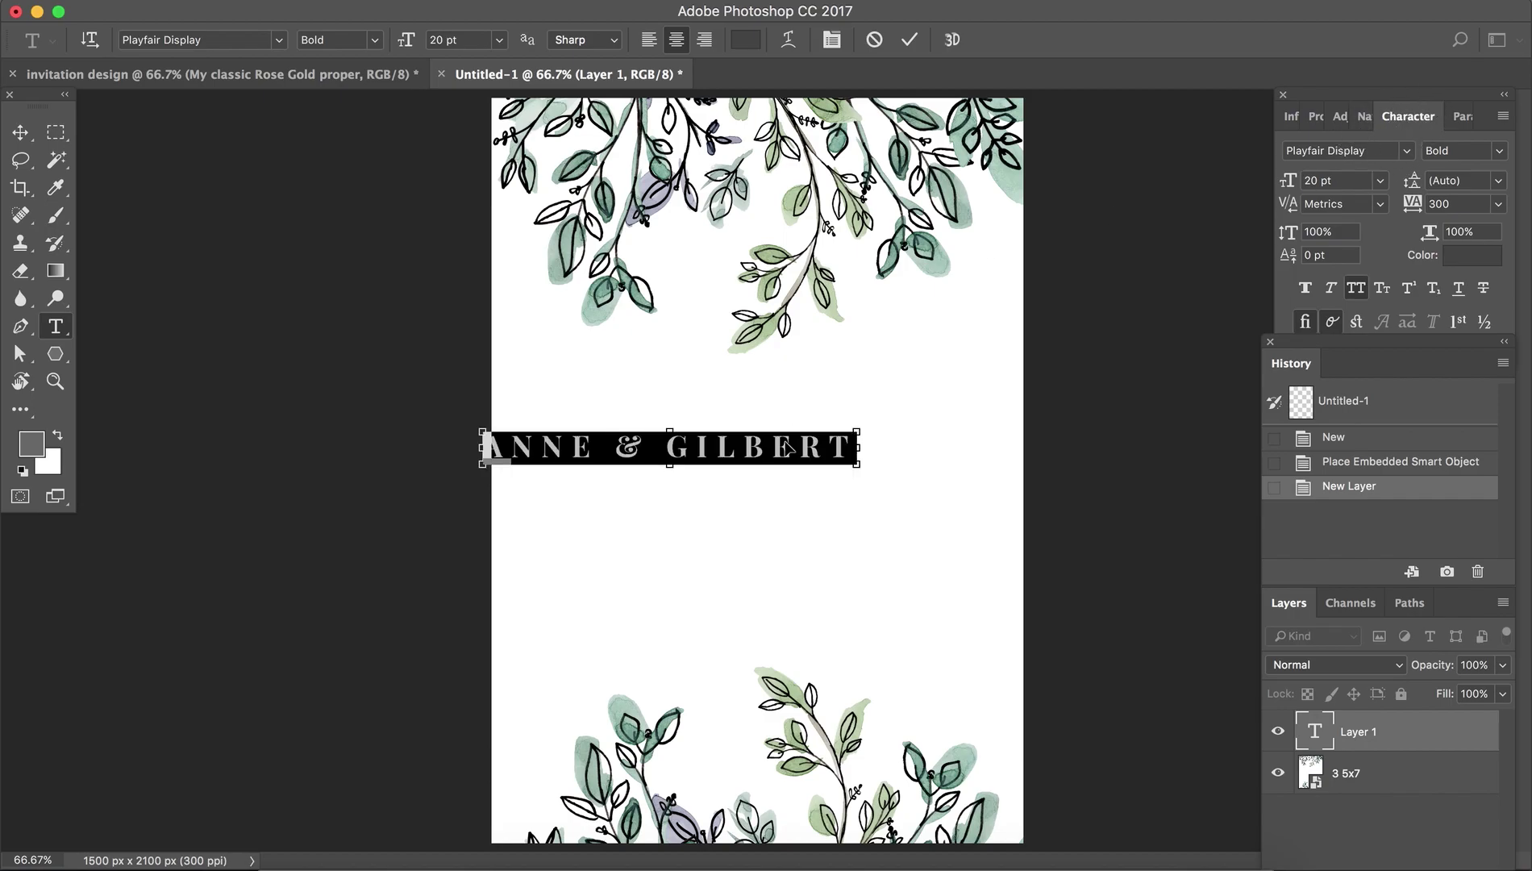
click(1405, 151)
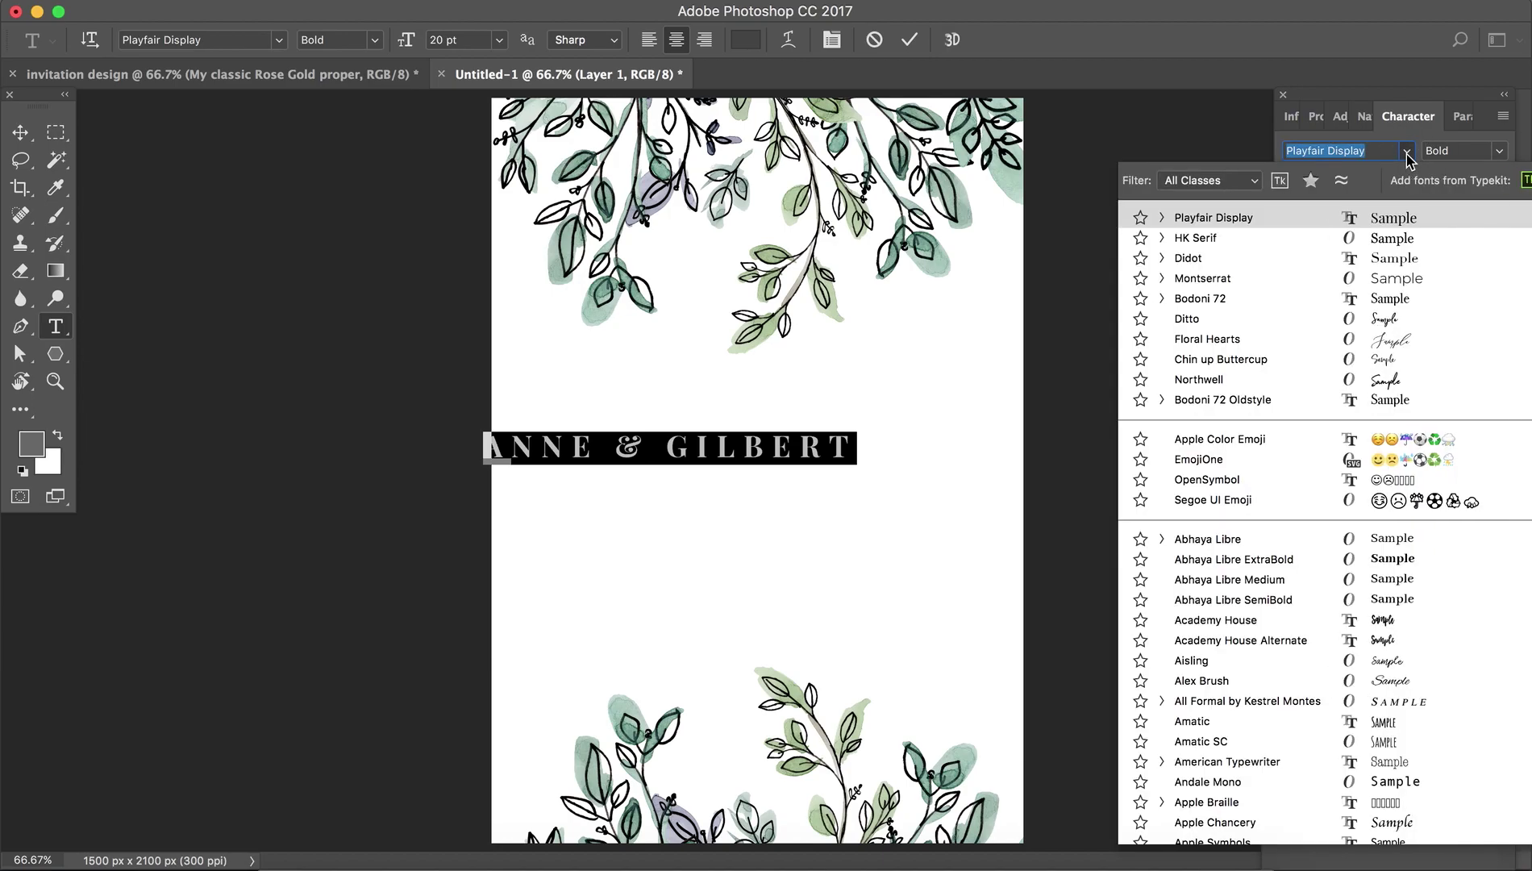
click(1251, 220)
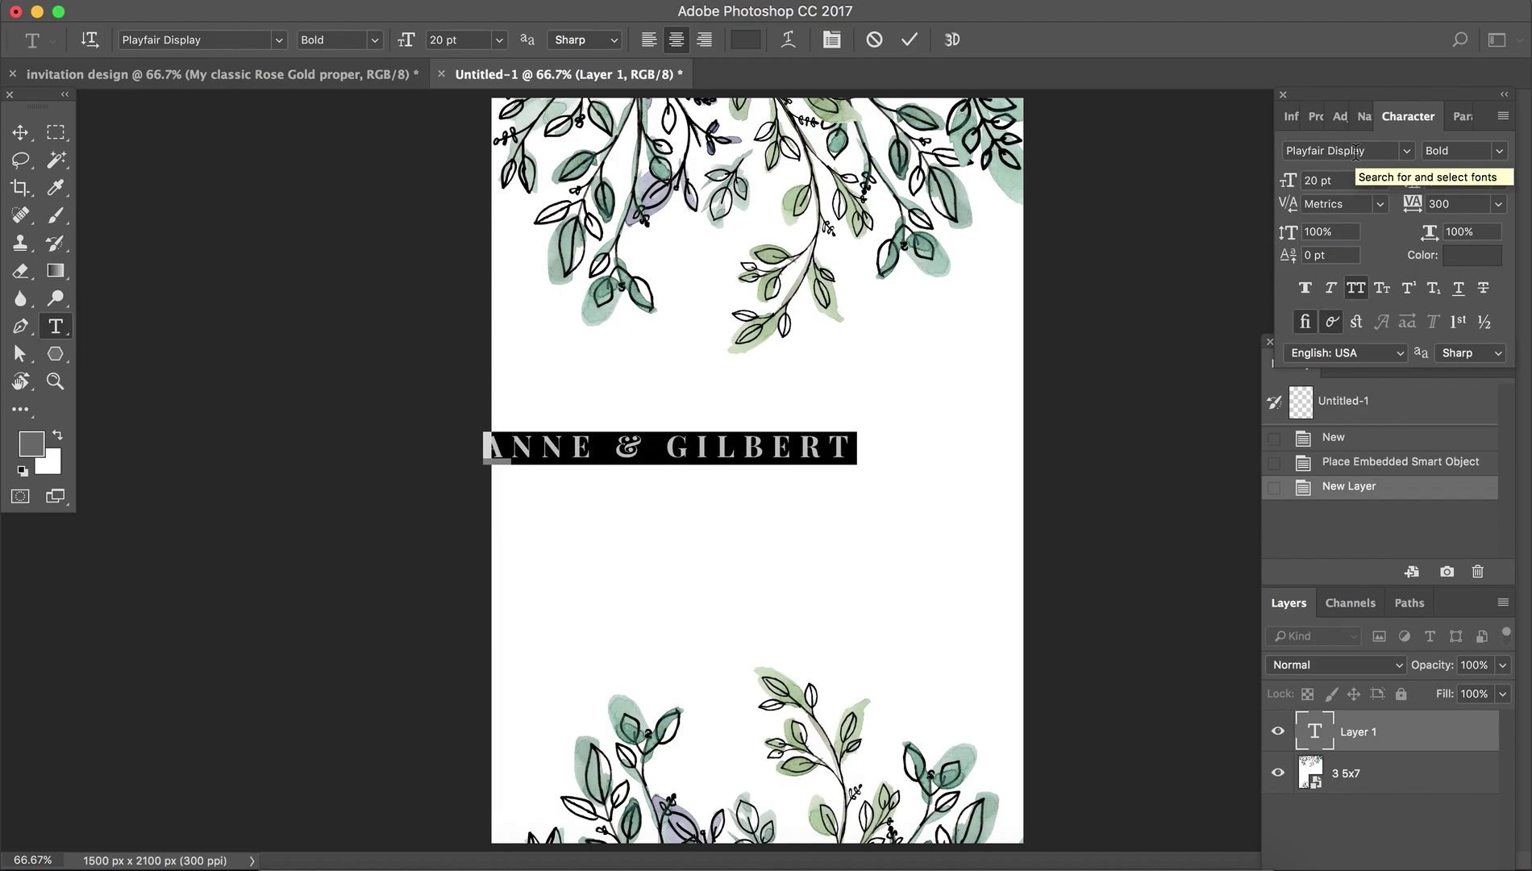
click(1502, 165)
click(1470, 121)
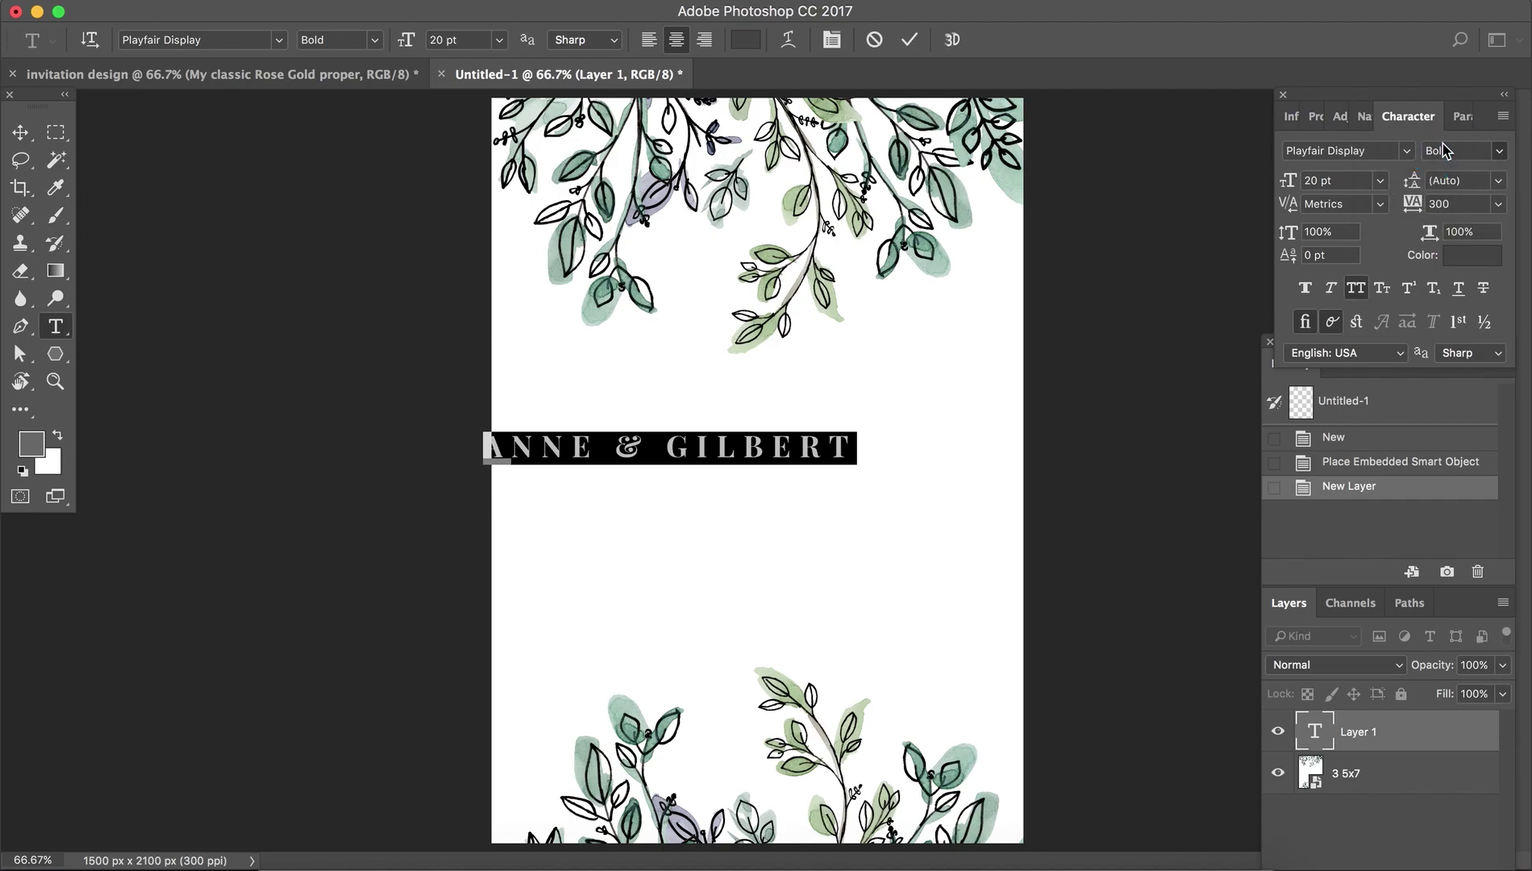
click(1498, 150)
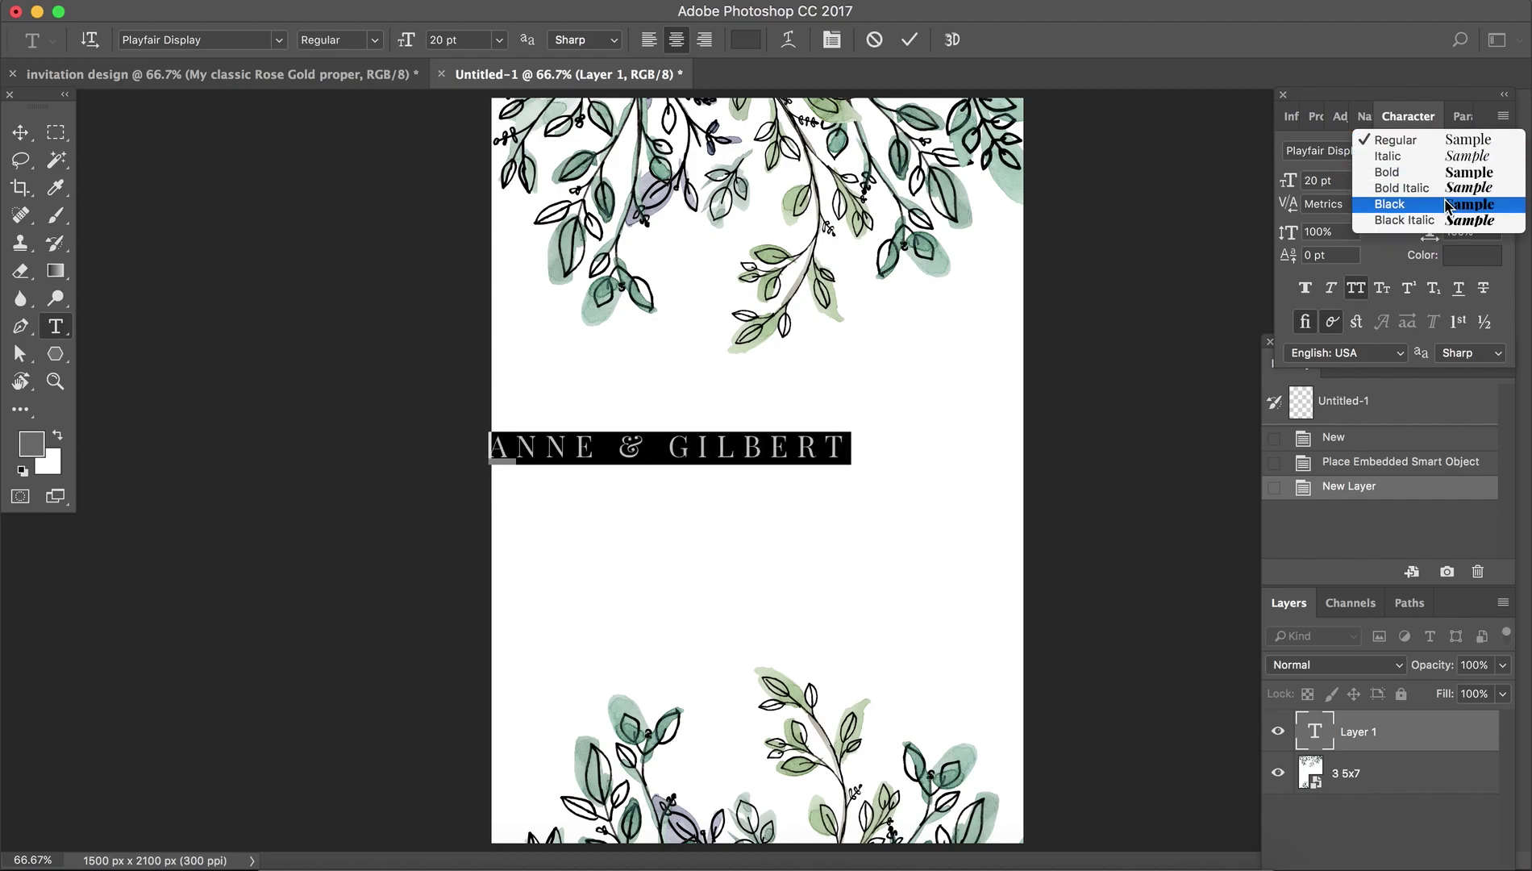
click(1447, 172)
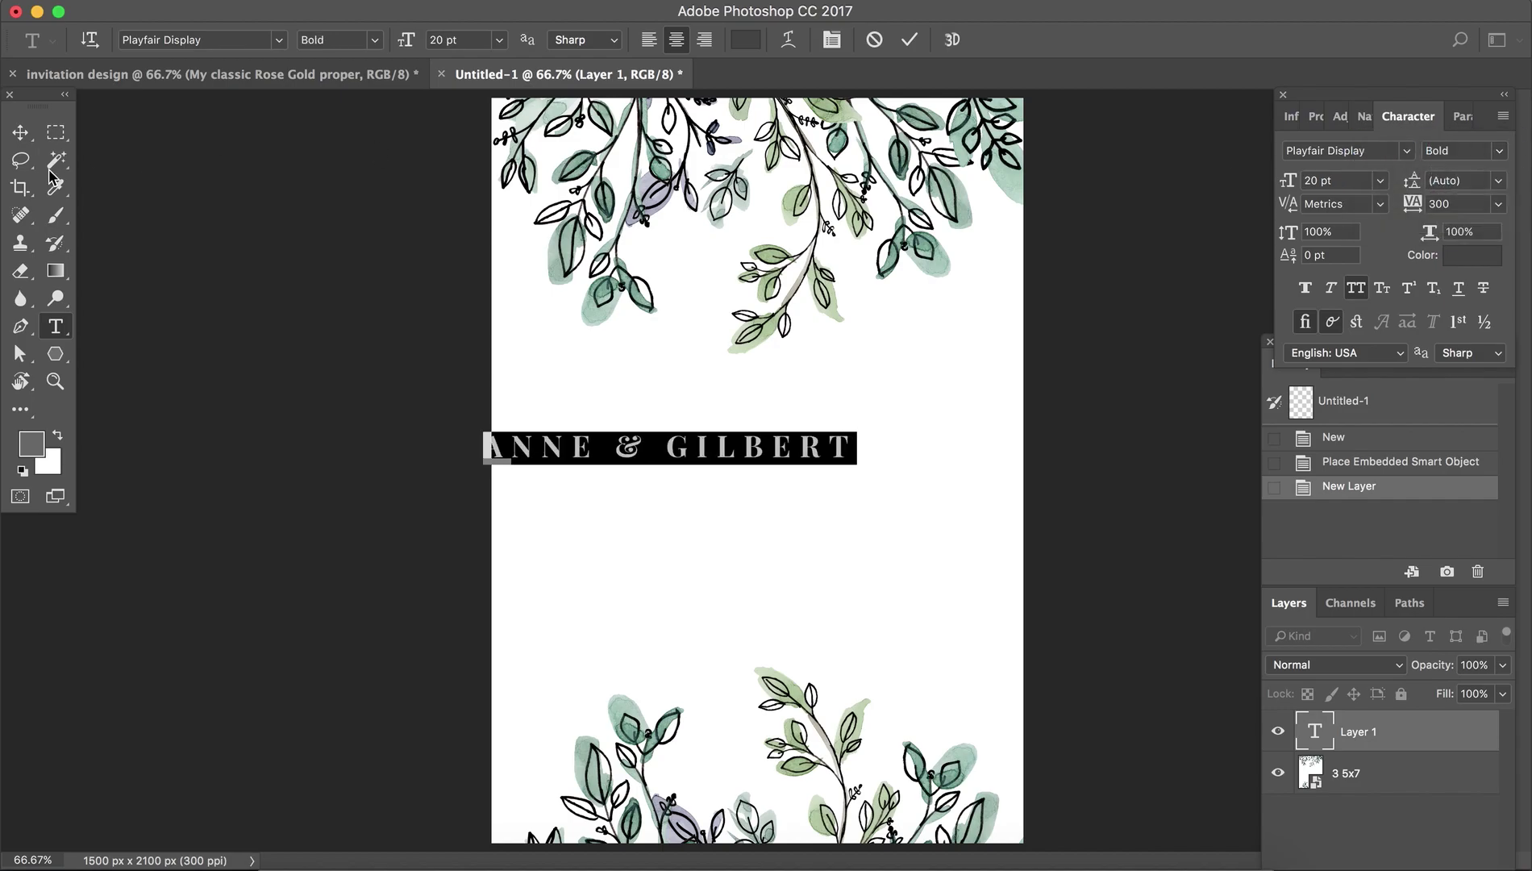
click(20, 132)
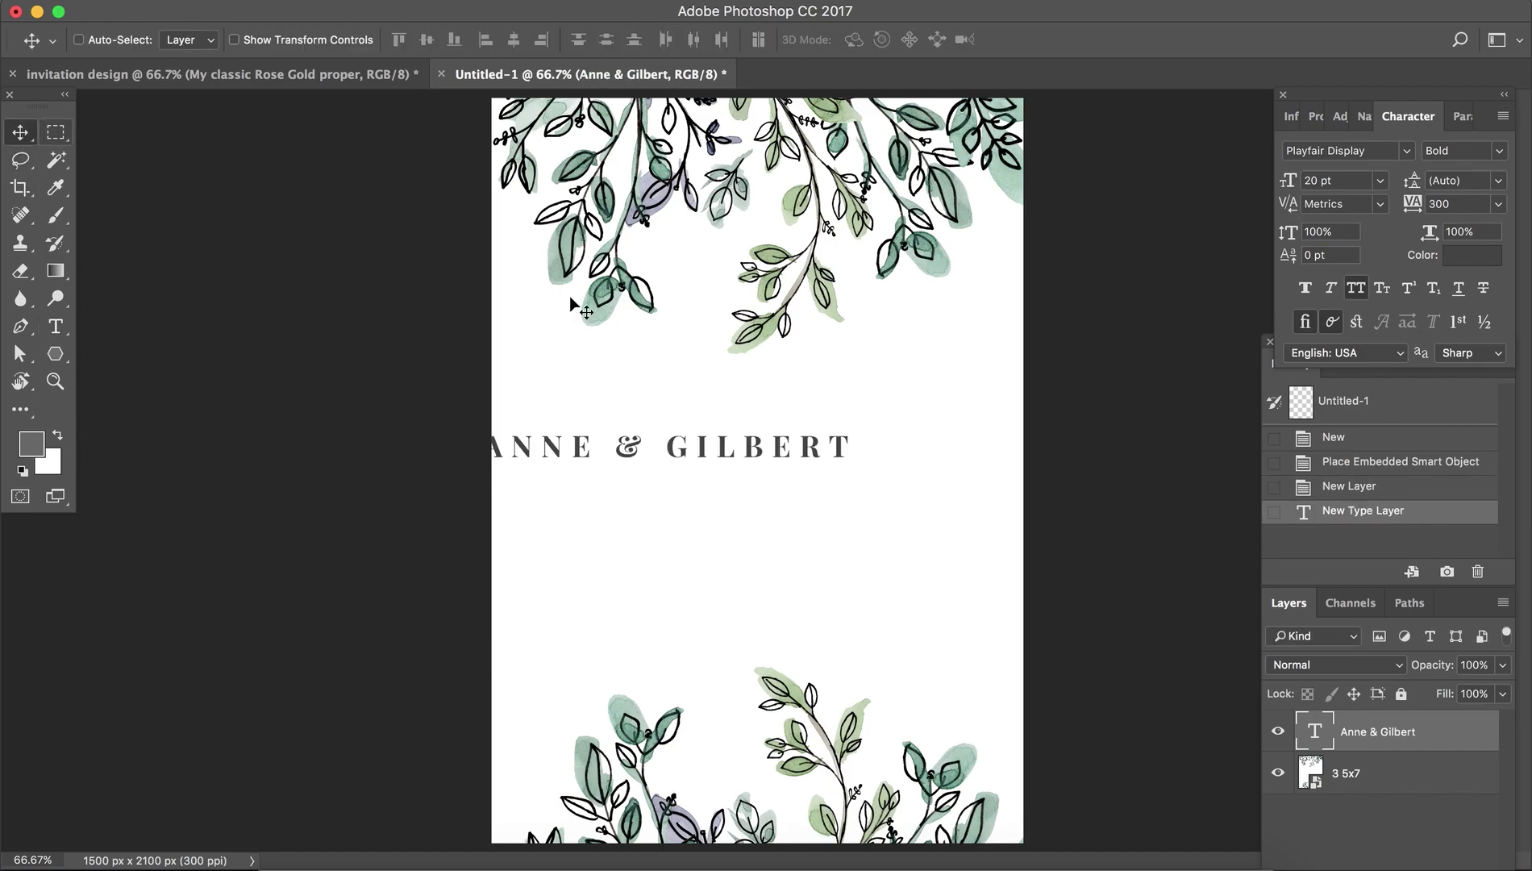
drag(733, 448, 819, 444)
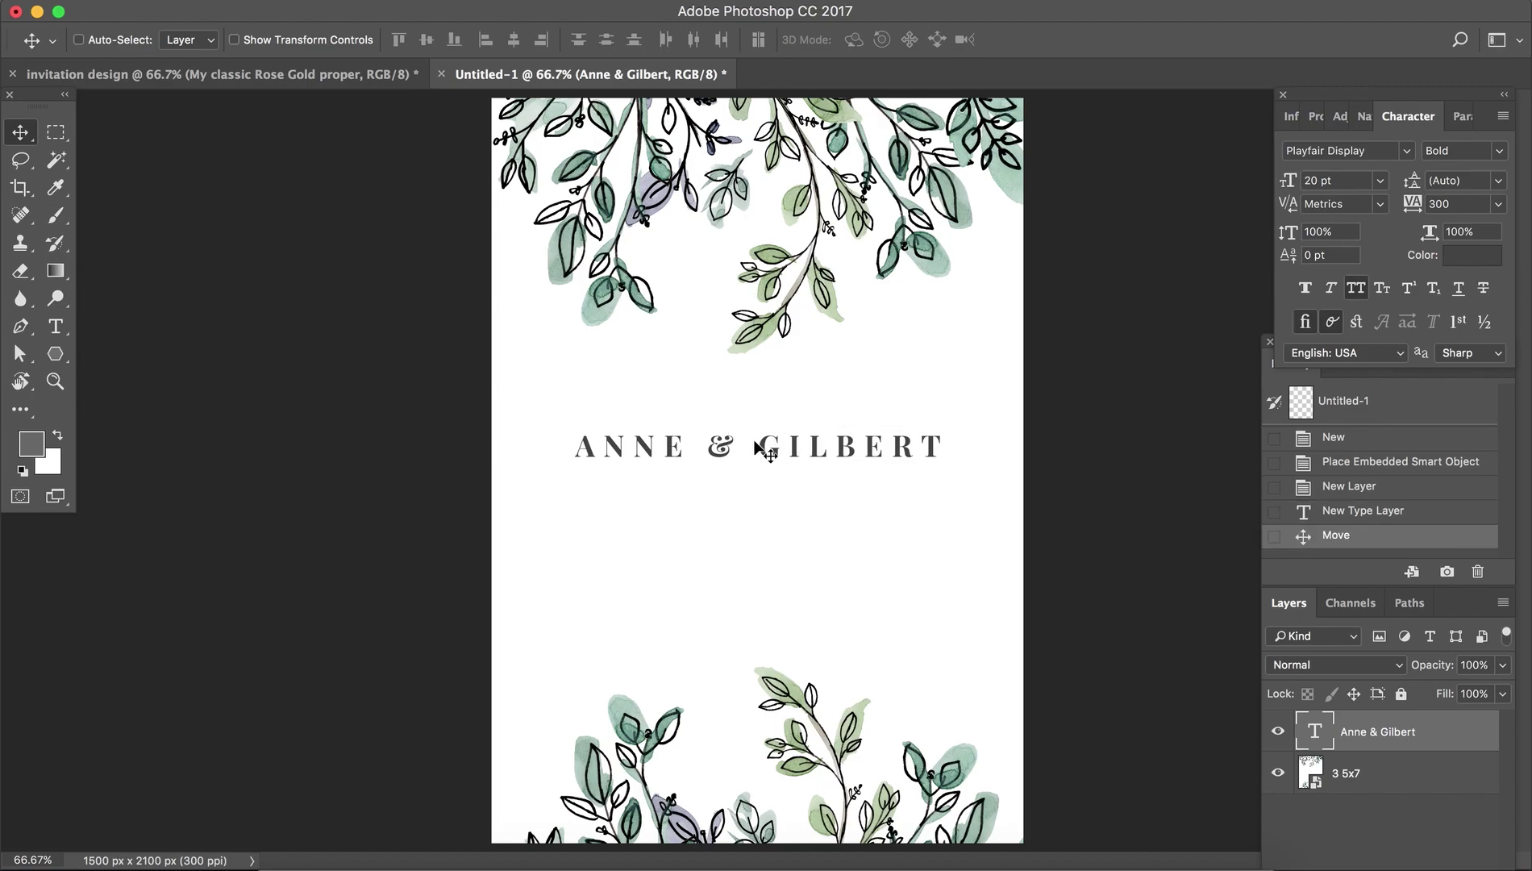
key(t)
click(836, 446)
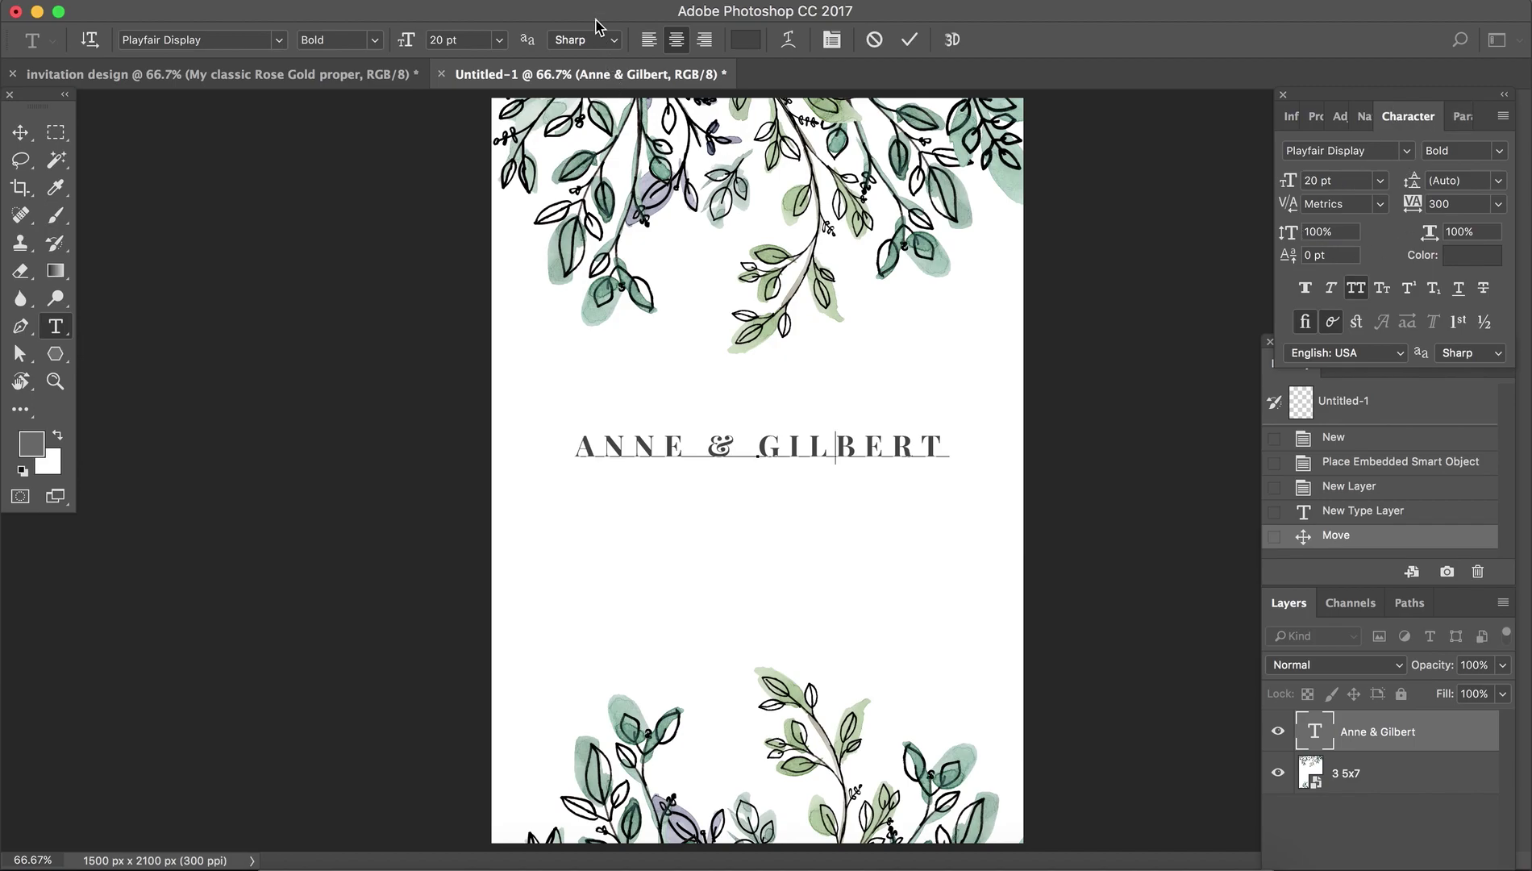
click(682, 4)
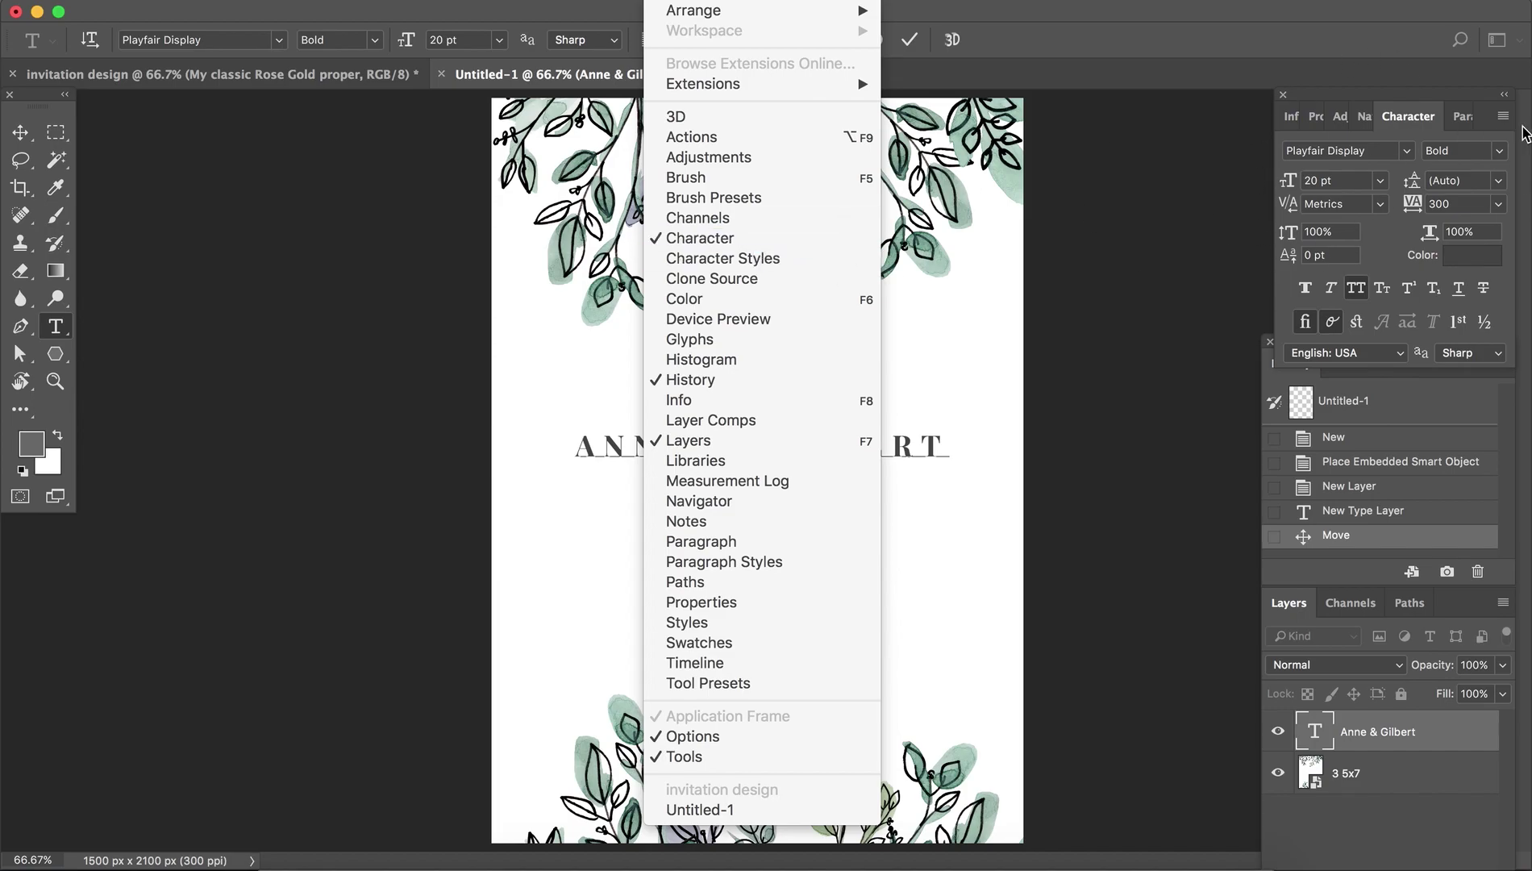
click(992, 416)
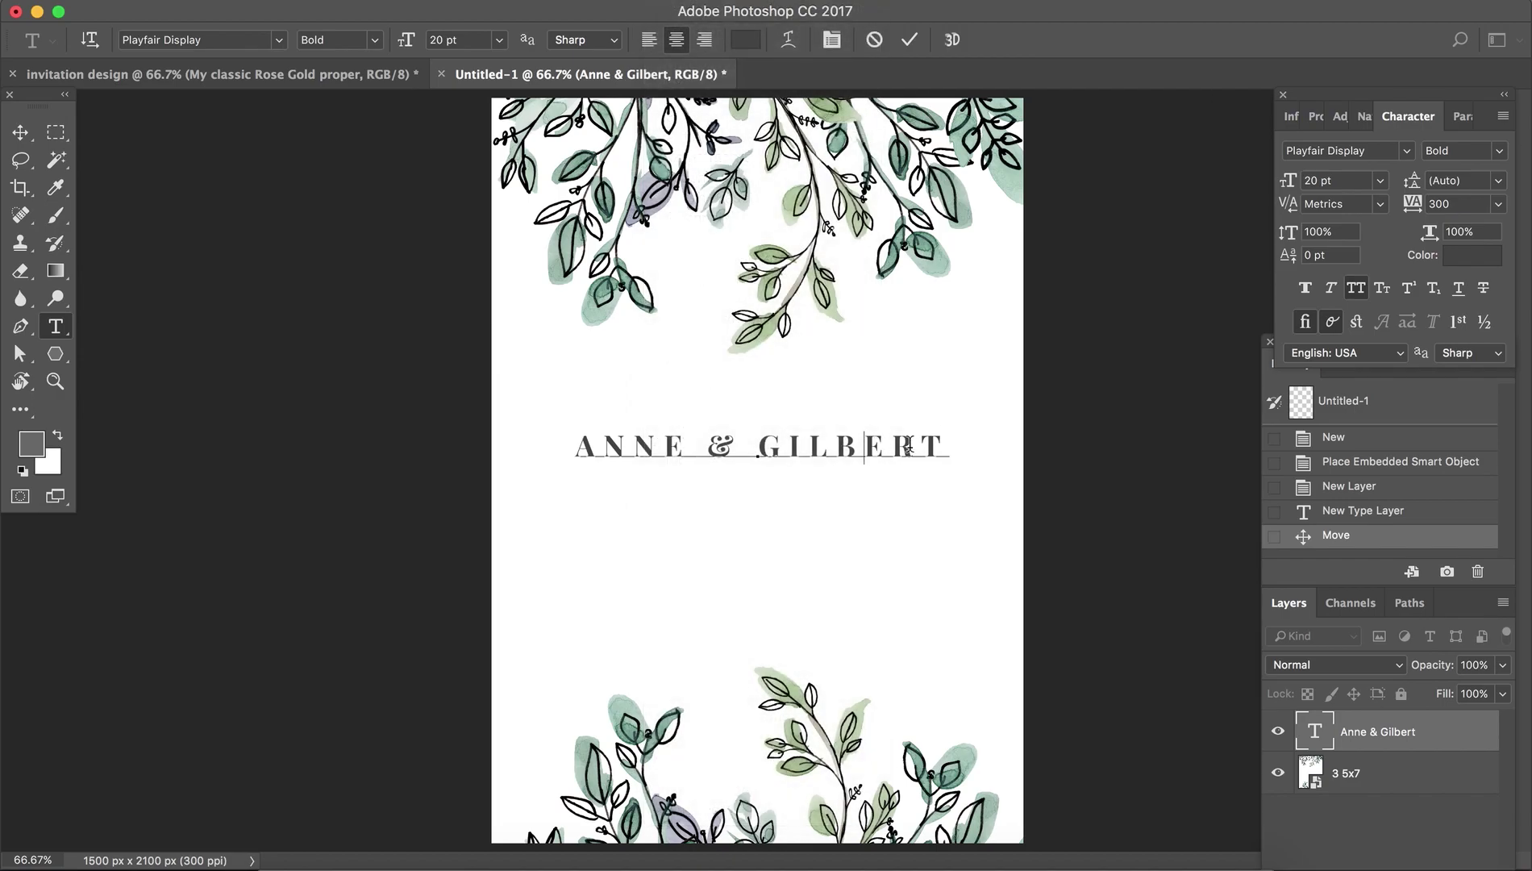
click(1401, 750)
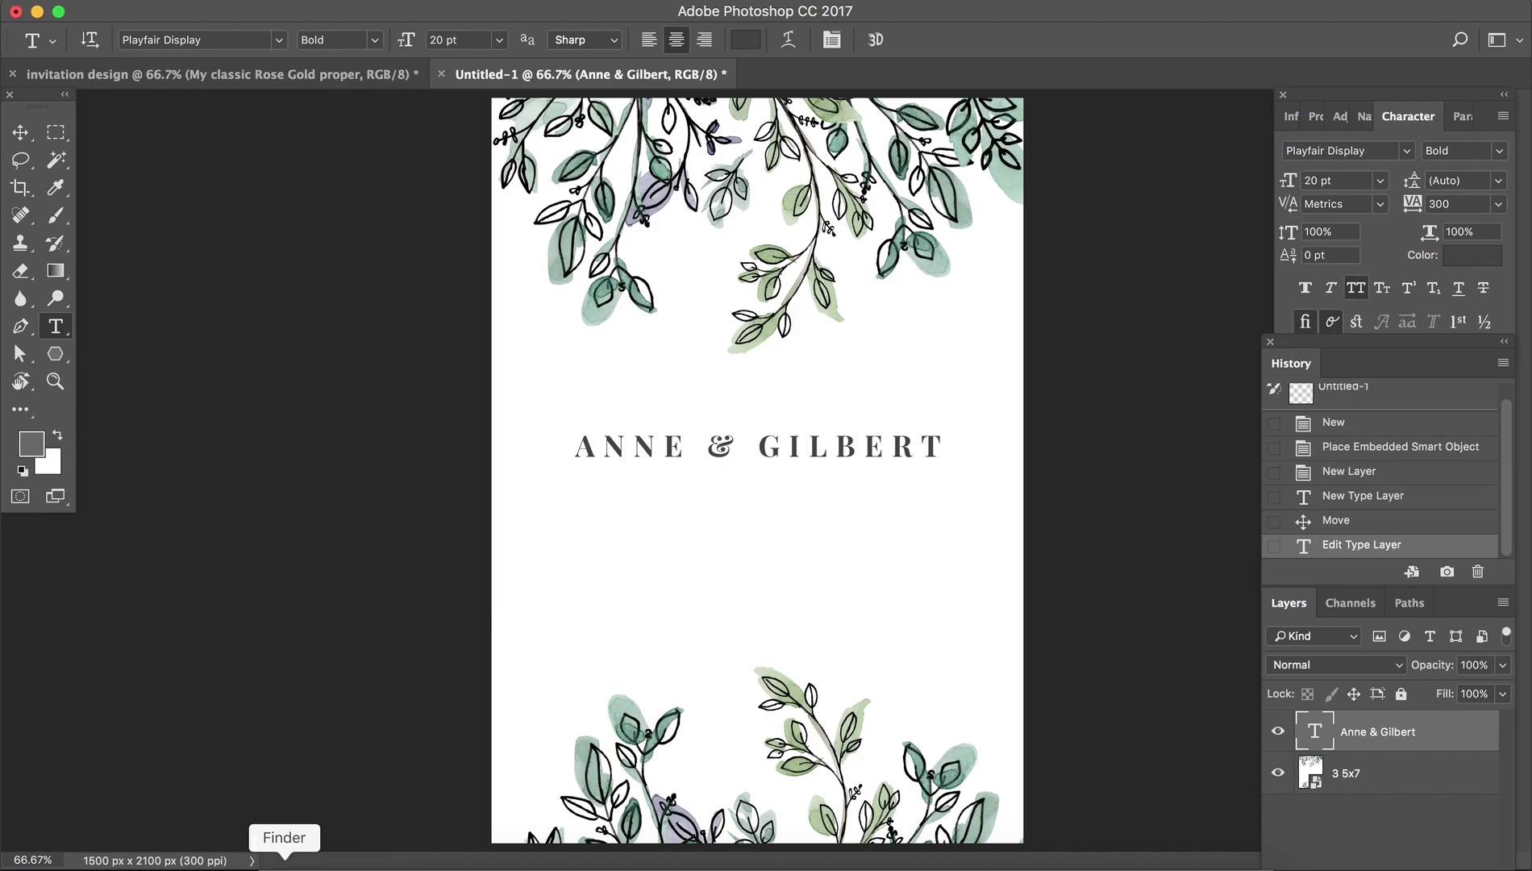
- Place My classic Rose Gold proper.jpg from the Textures and stuff folder in Finder above the names' text layer
click(284, 867)
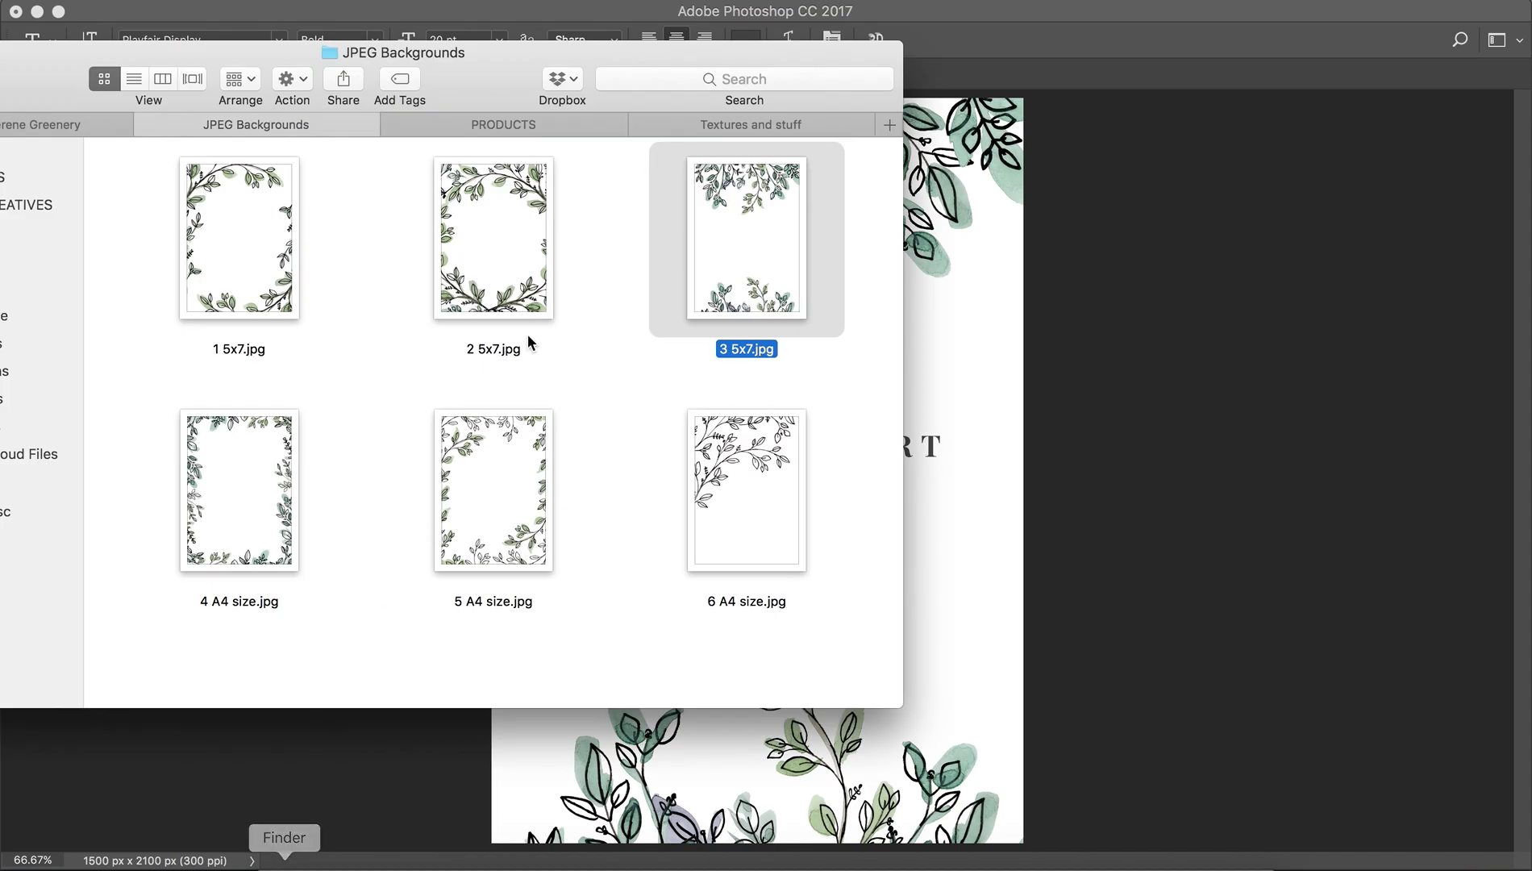
drag(496, 61, 742, 77)
click(988, 133)
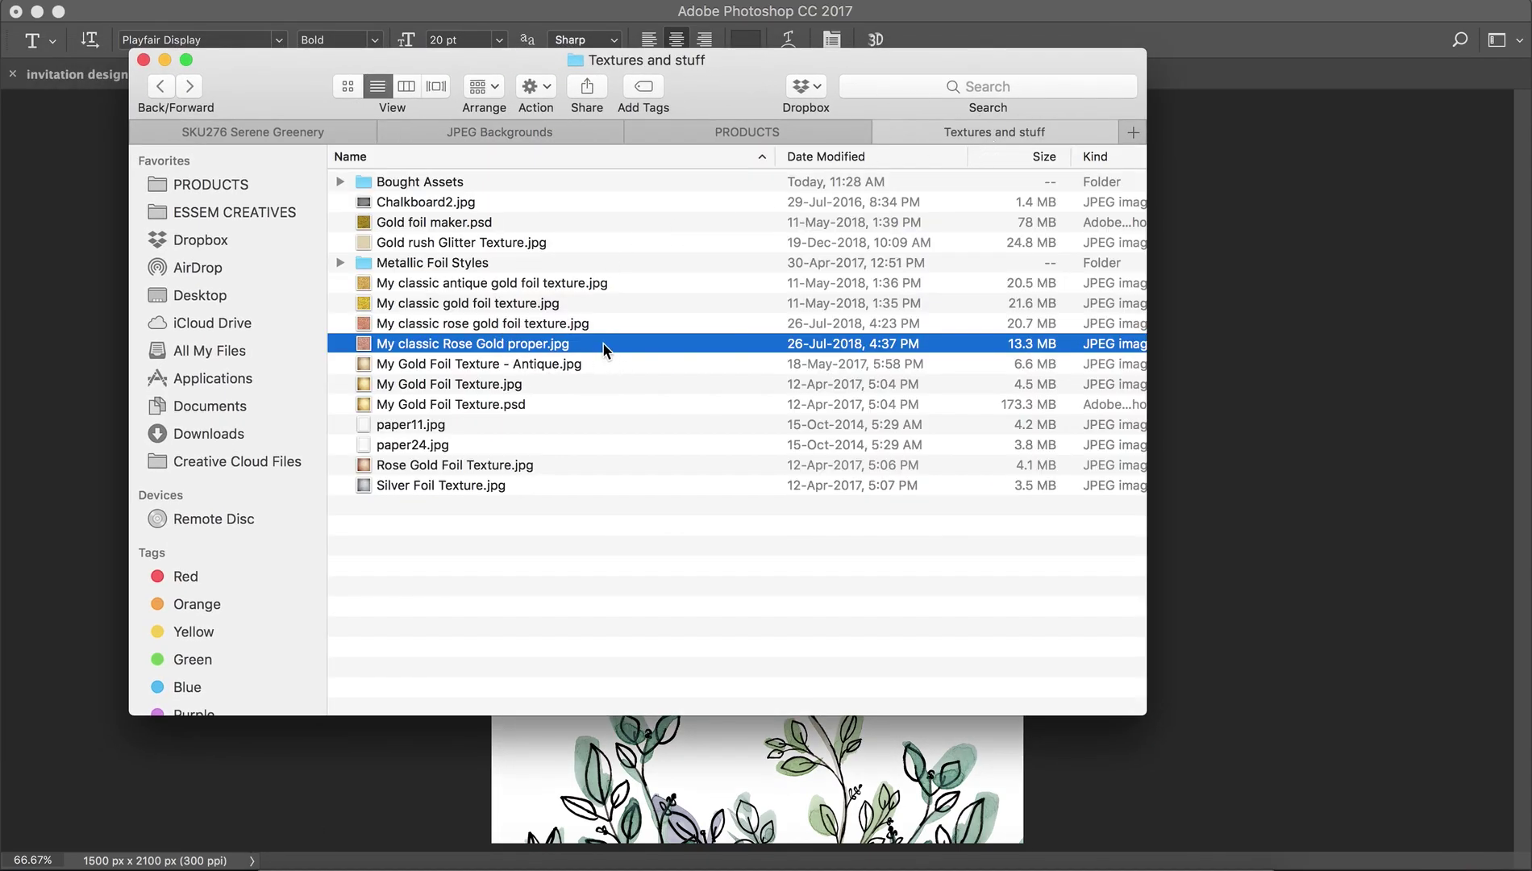
drag(603, 348, 724, 772)
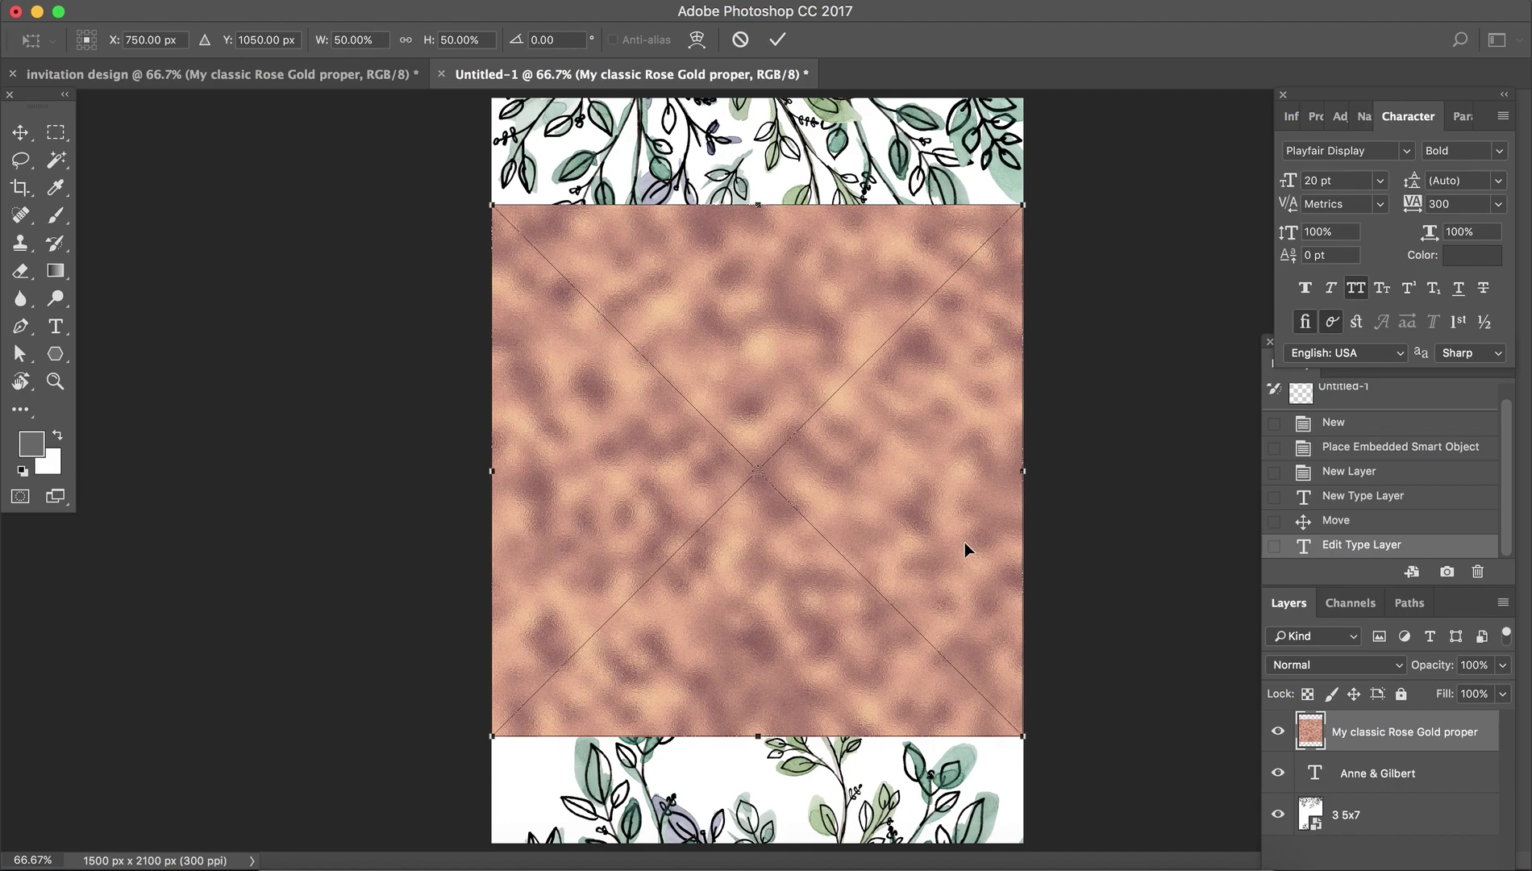
key(Return)
key(v)
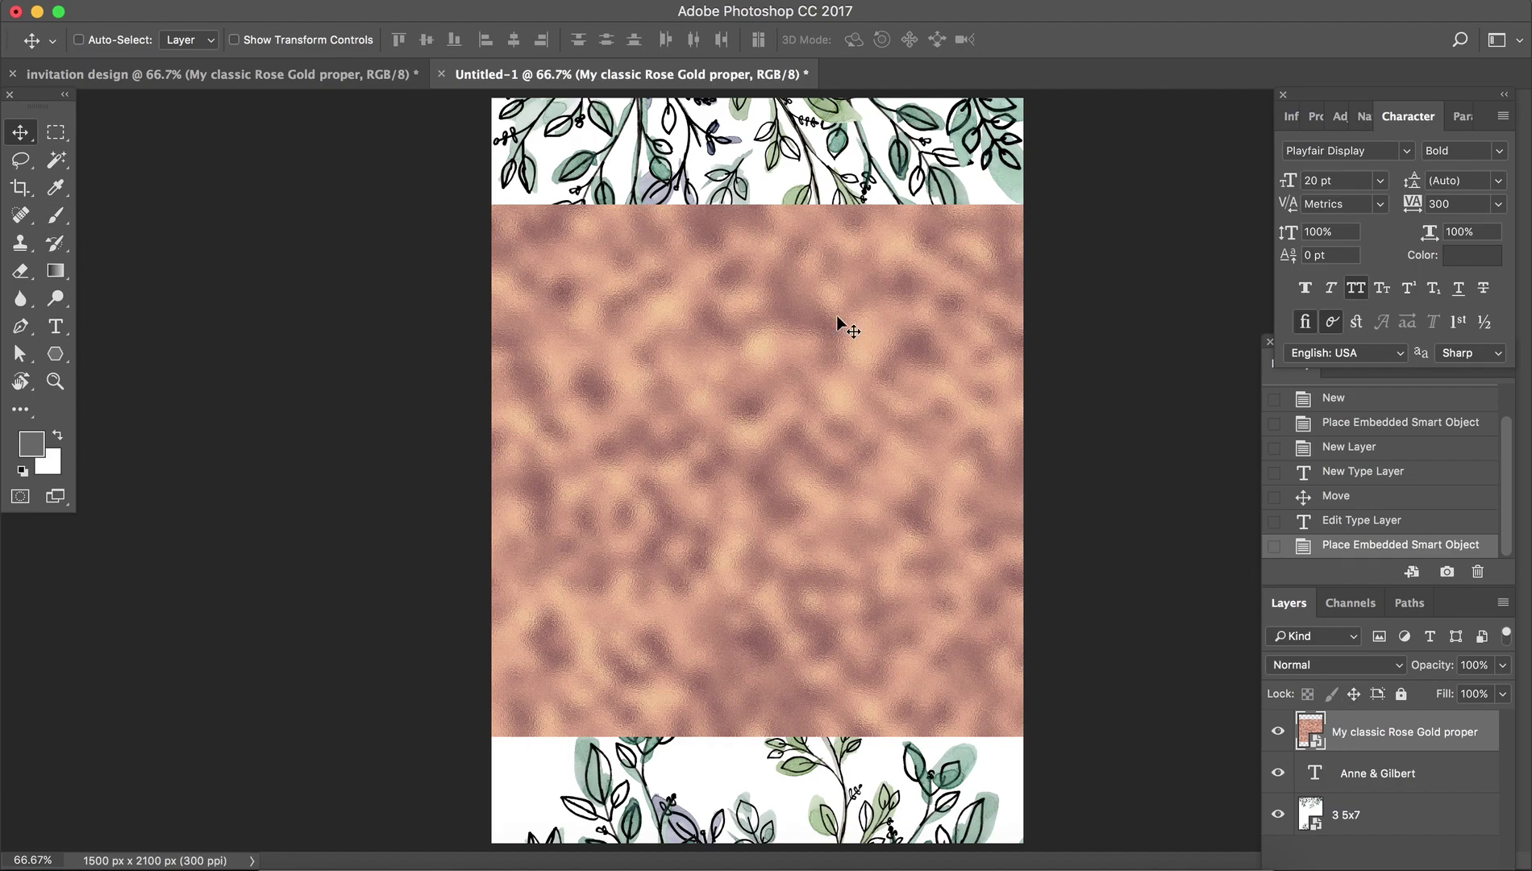
- Create a clipping mask so the rose gold texture fills only the couple's names
click(287, 2)
mouse_move(360, 2)
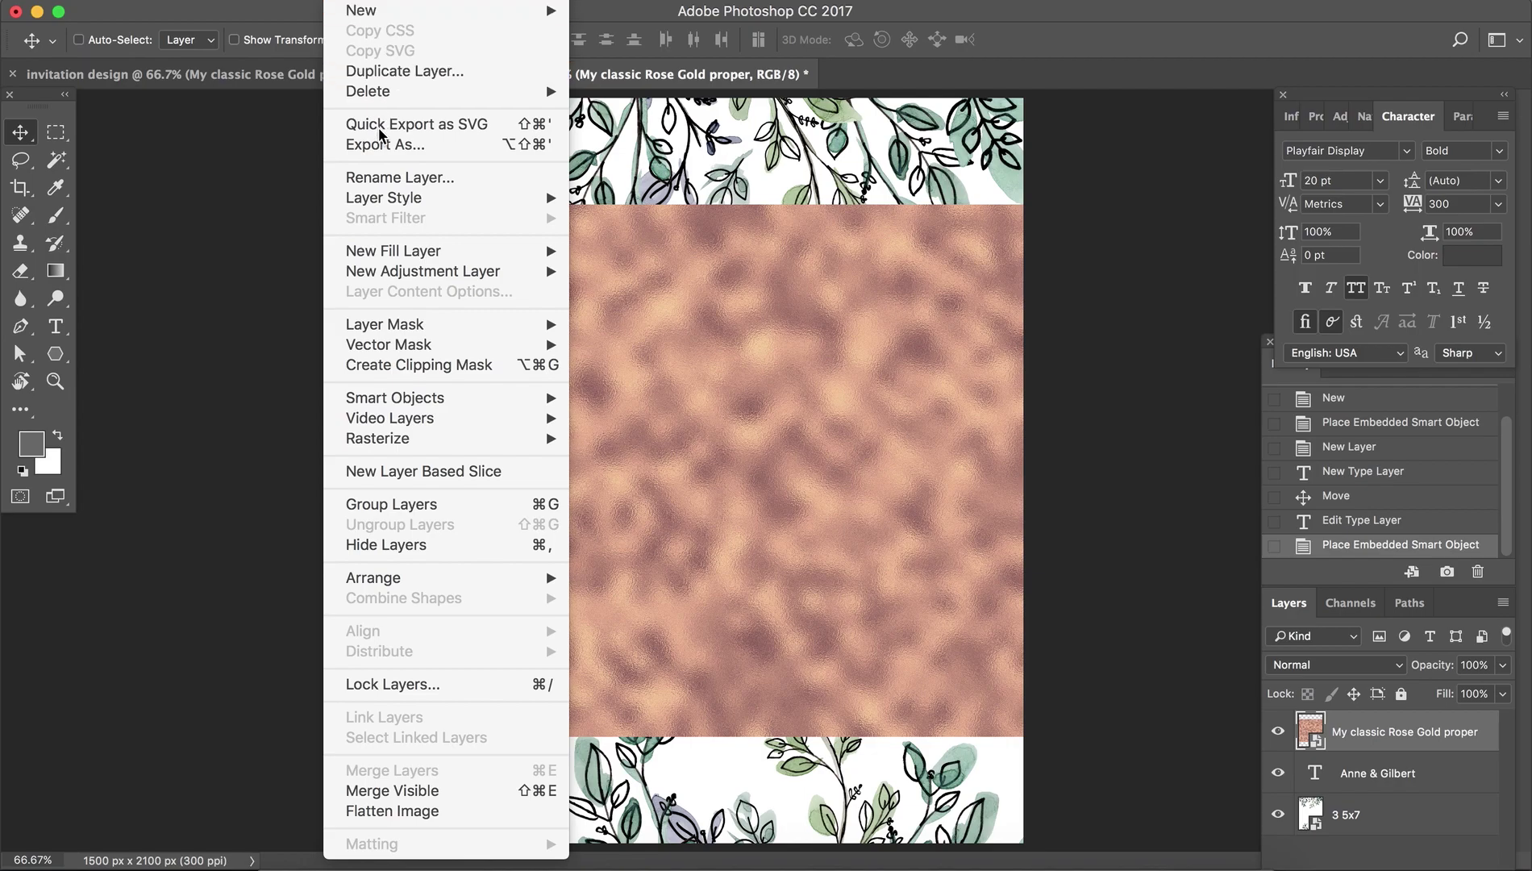
click(395, 371)
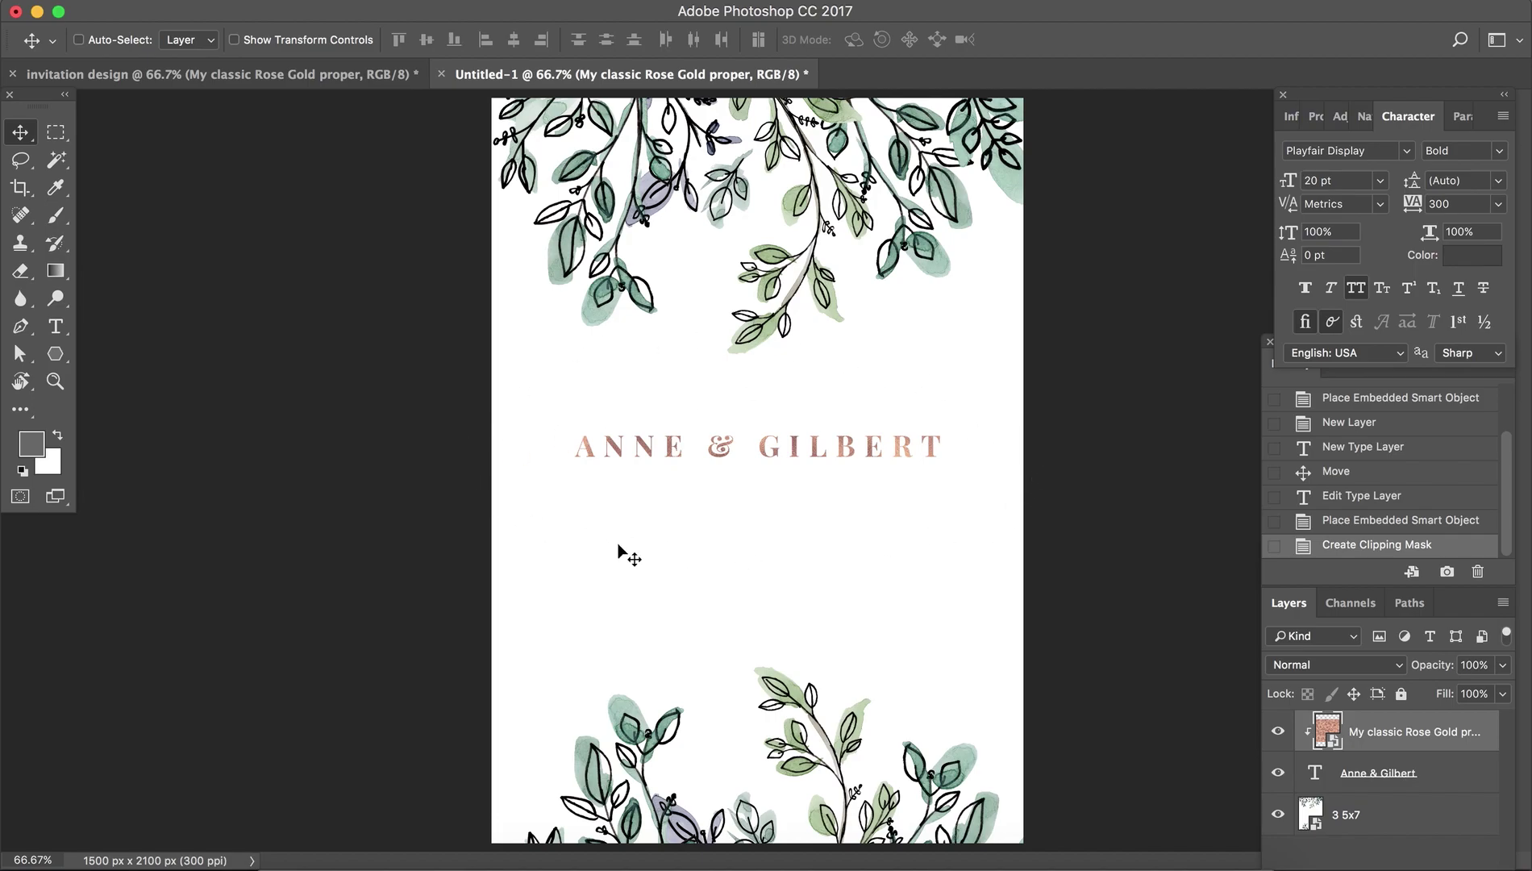
- Add a new layer above the rose gold texture and start a text line below the names reading "cordially"
click(1371, 776)
click(1371, 737)
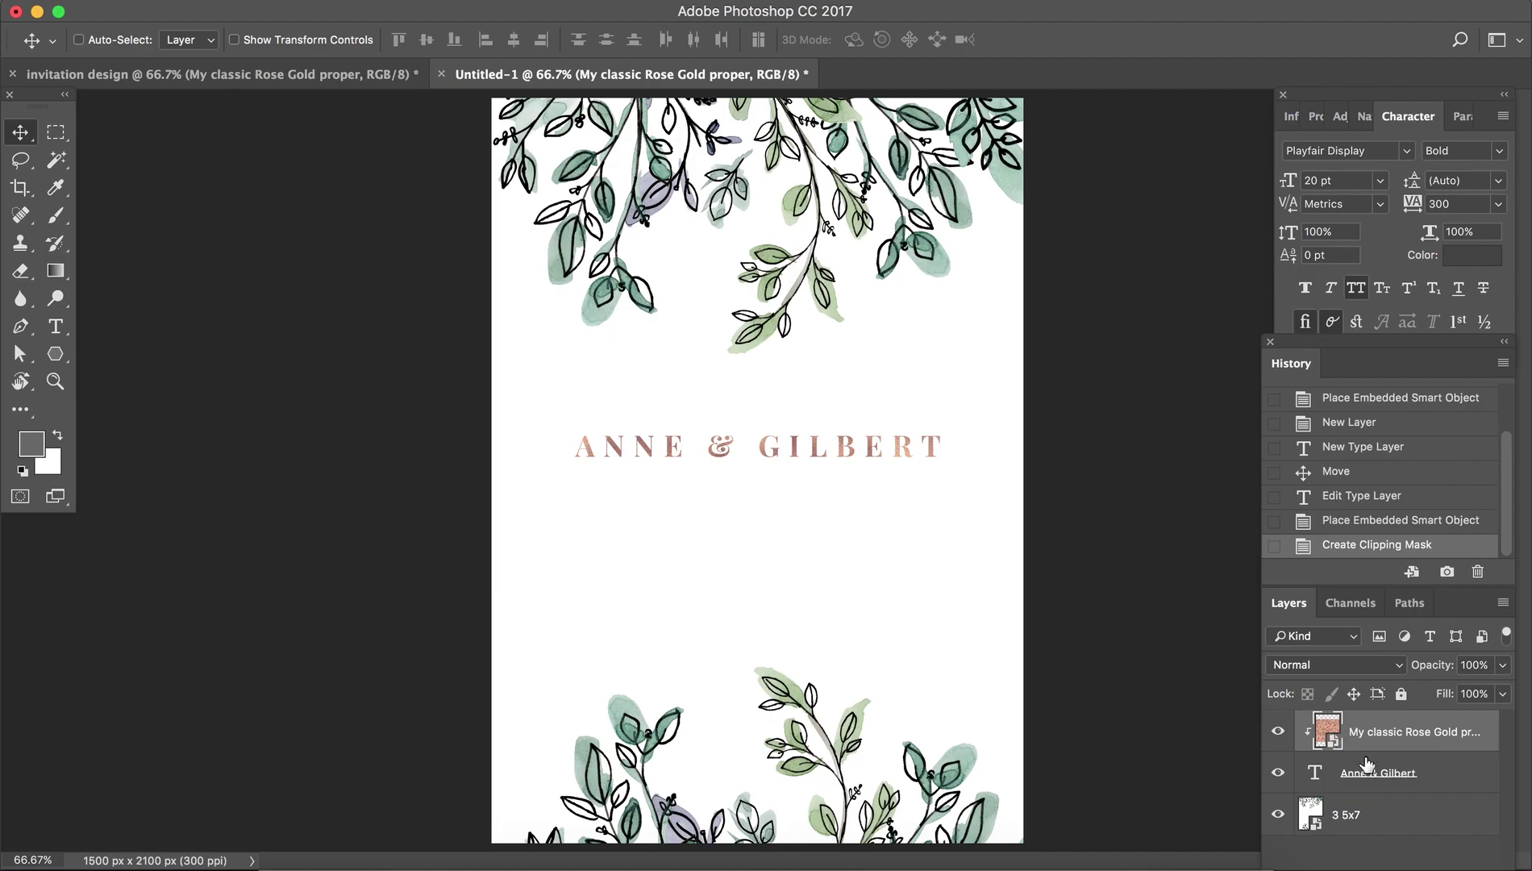
click(1373, 770)
click(1371, 740)
key(super+shift+alt+n)
key(t)
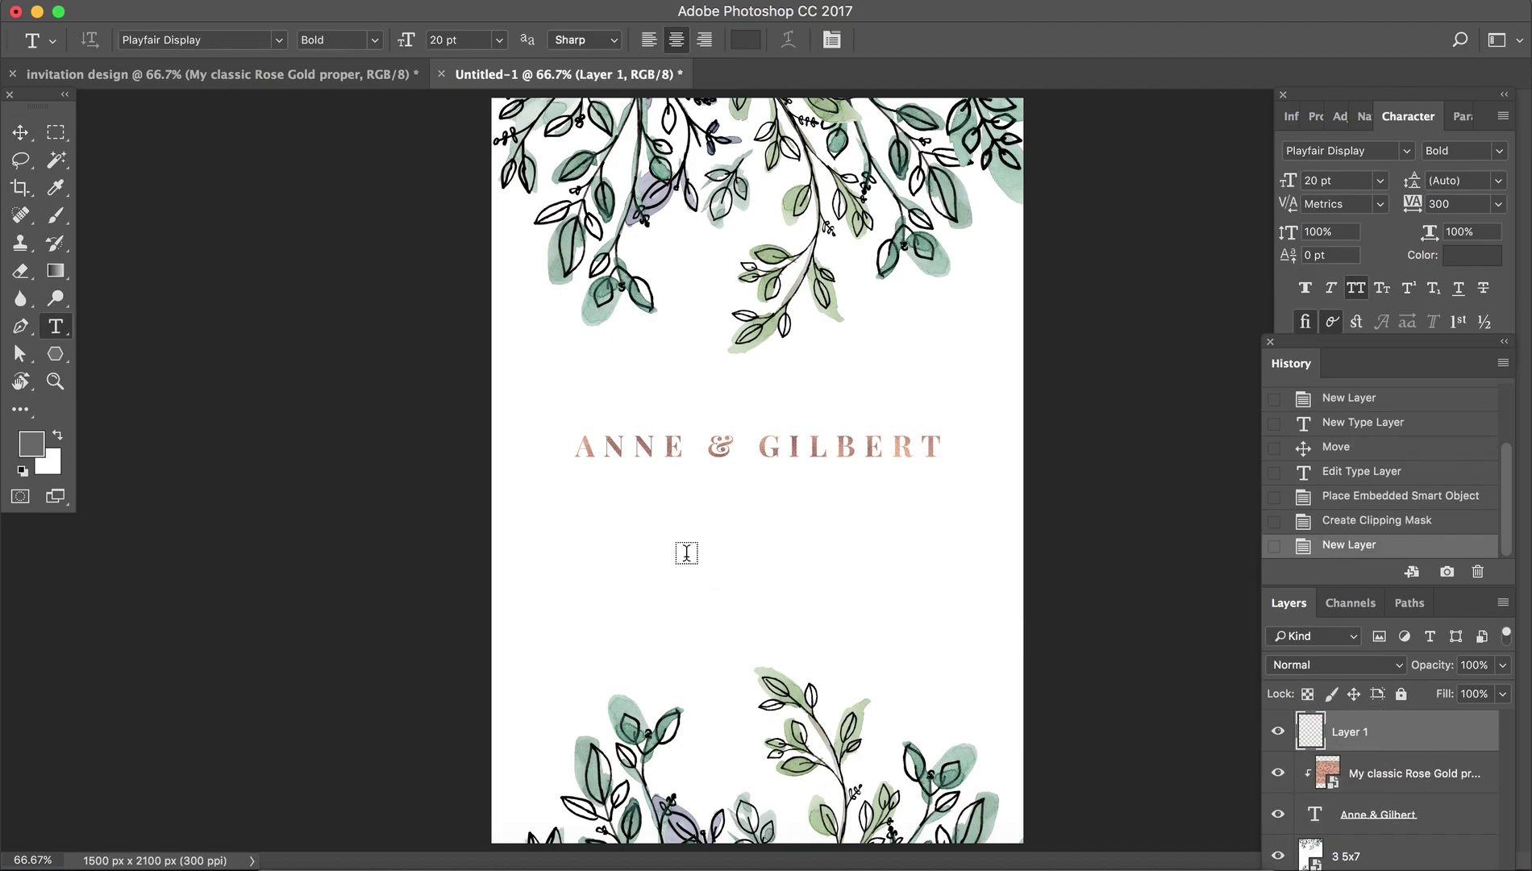
click(641, 545)
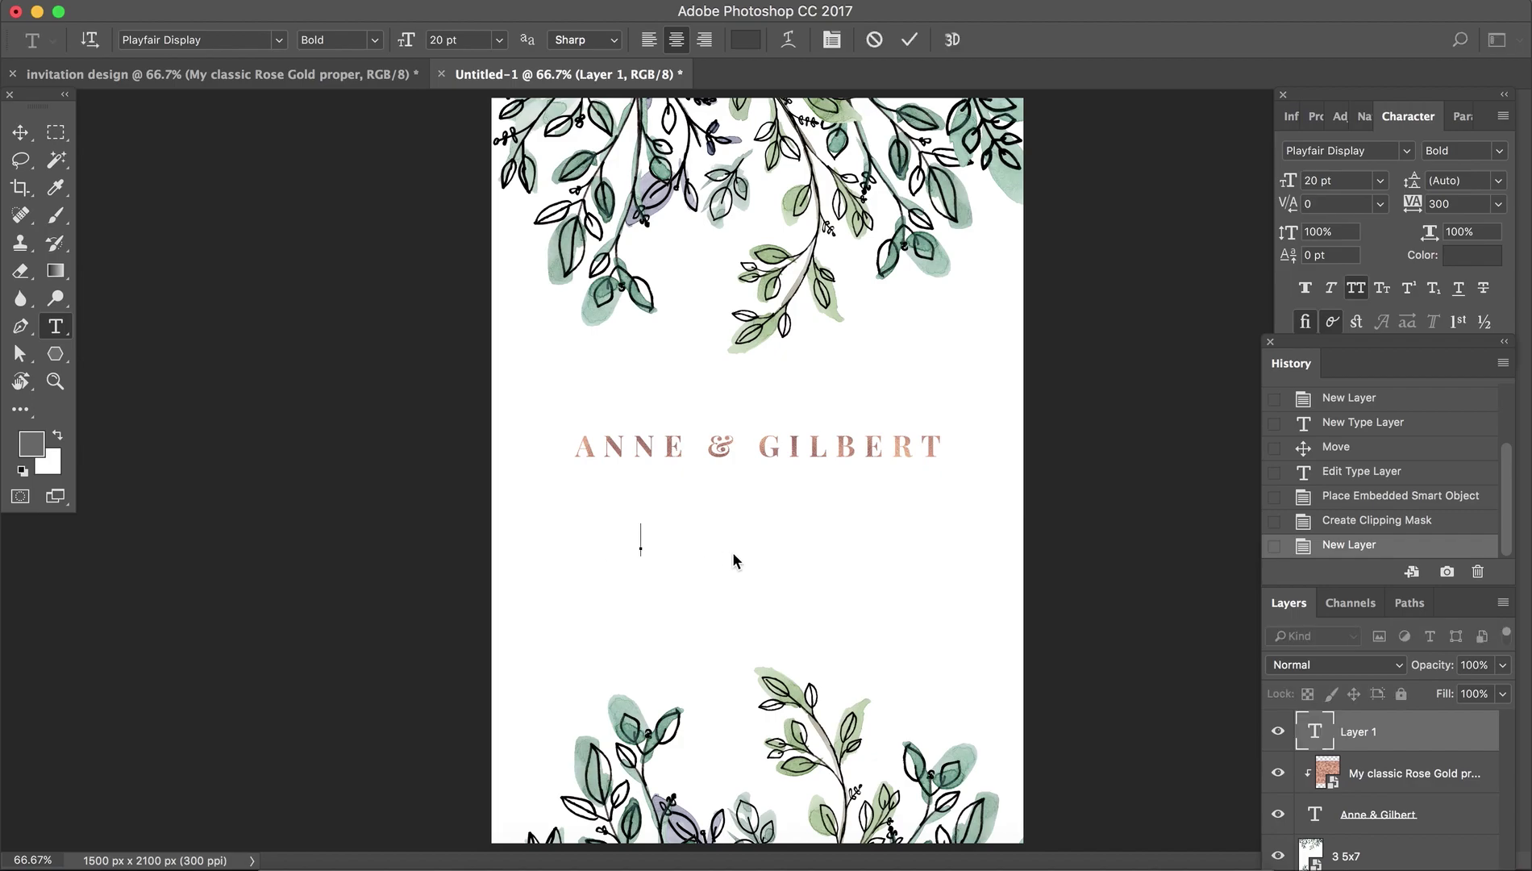
text(CORDIALLY)
- Turn off all caps for the word "cordially" and set it in Playfair Display Italic
key(ctrl+a)
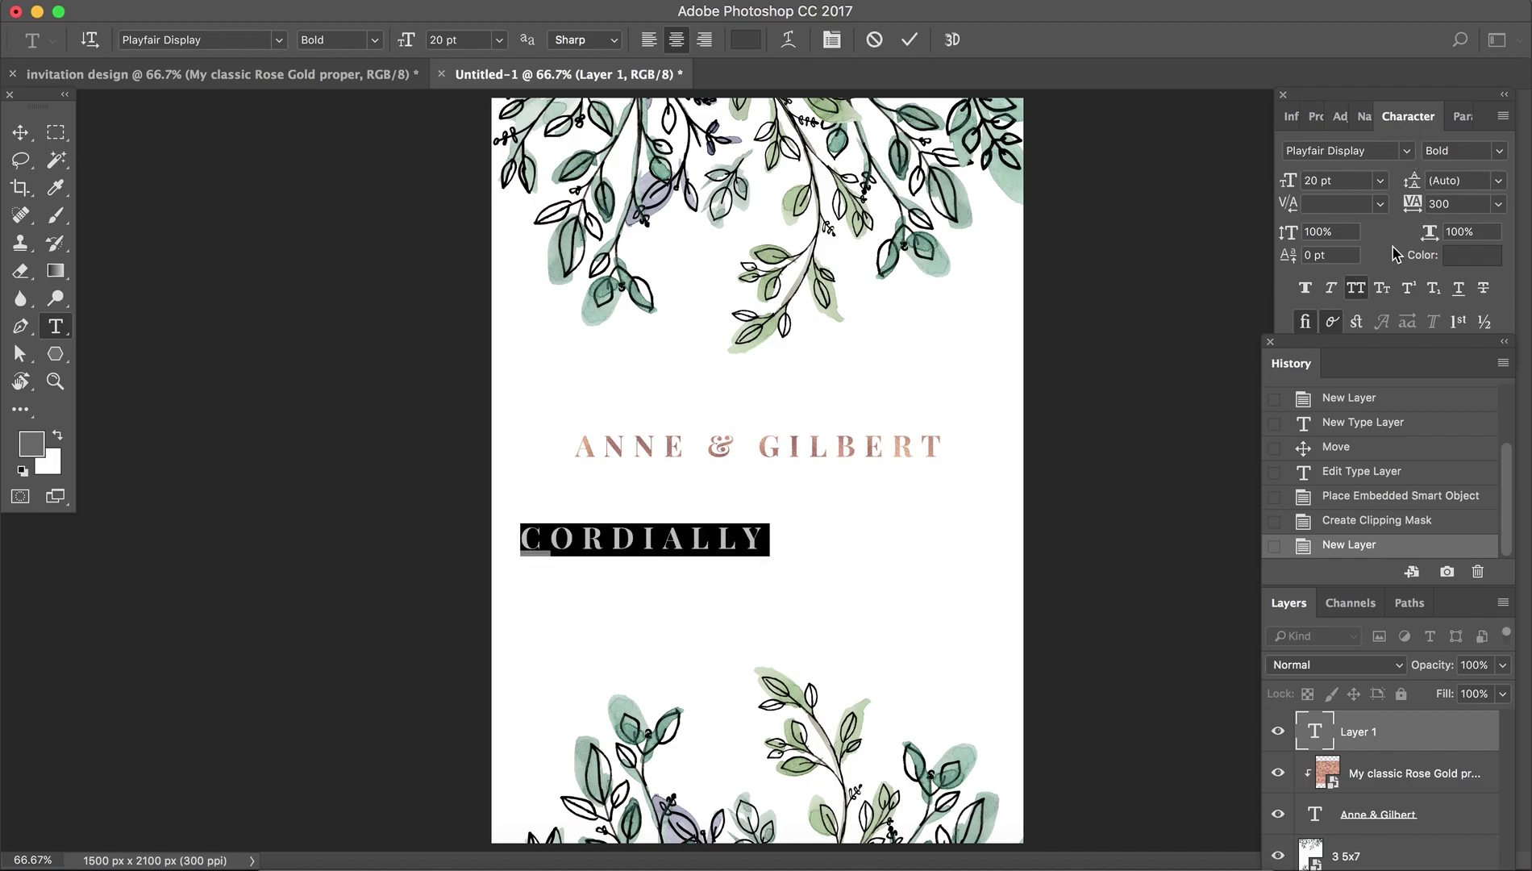
click(1356, 288)
click(1500, 153)
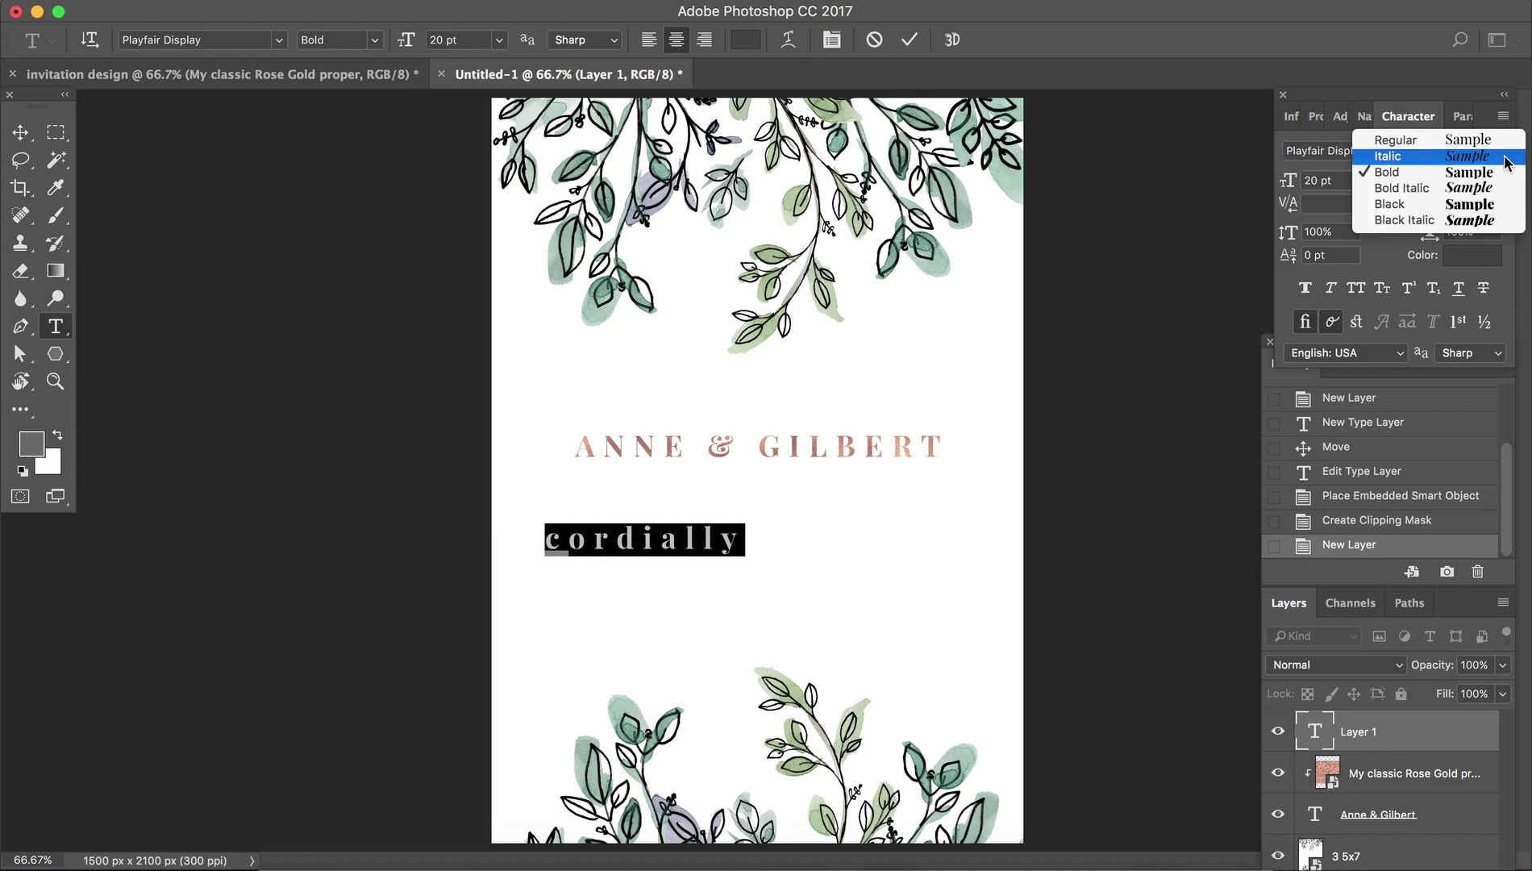
click(1428, 143)
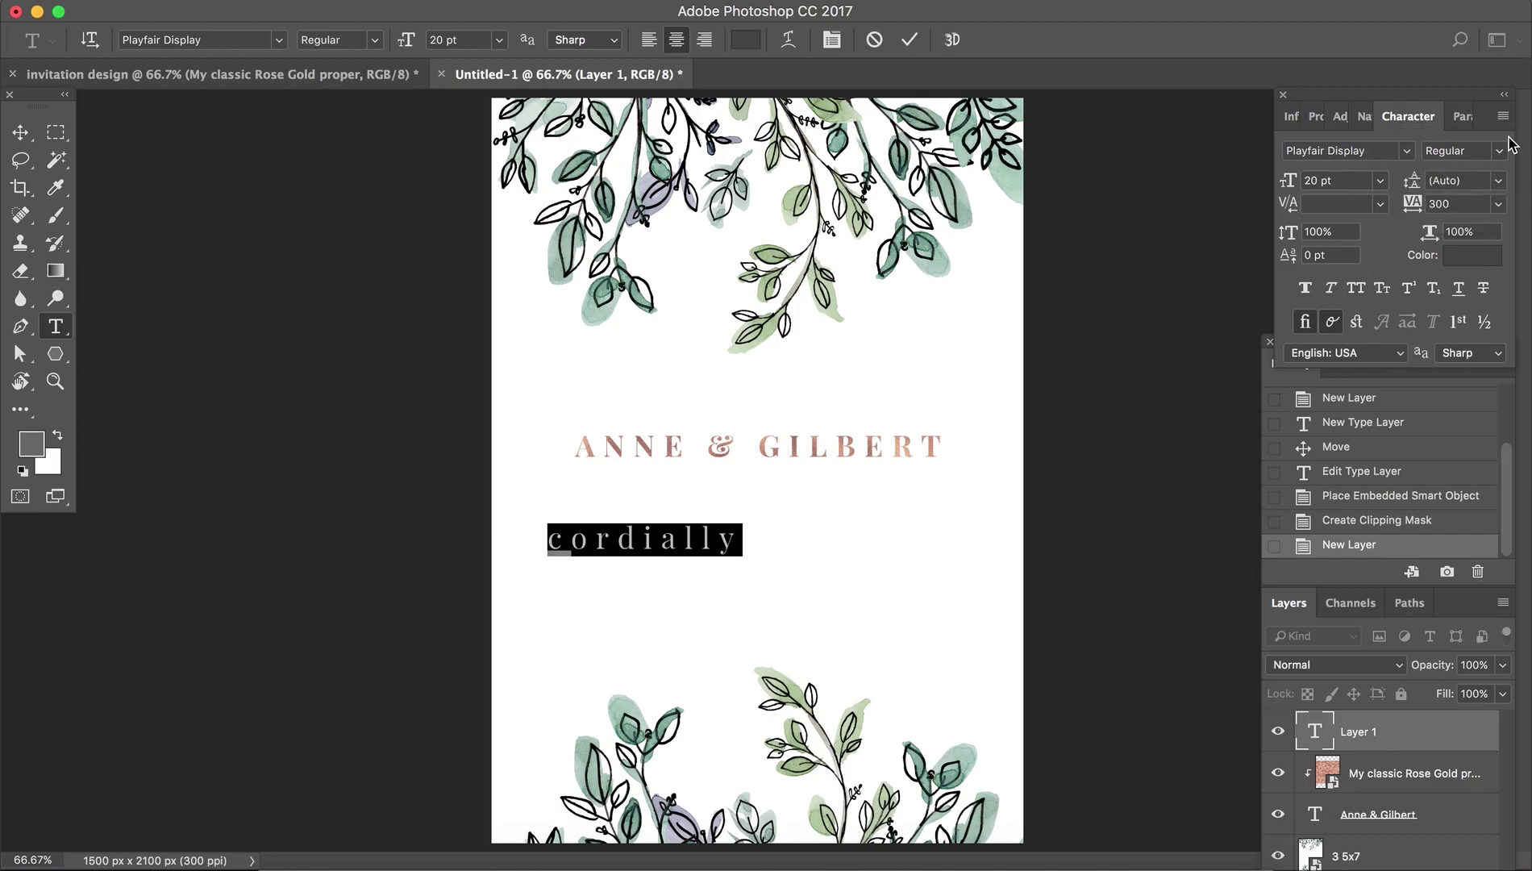
click(1502, 148)
click(1423, 162)
- Set the "cordially" text to a size of 10 pt with tracking of 200
click(1288, 184)
text(11)
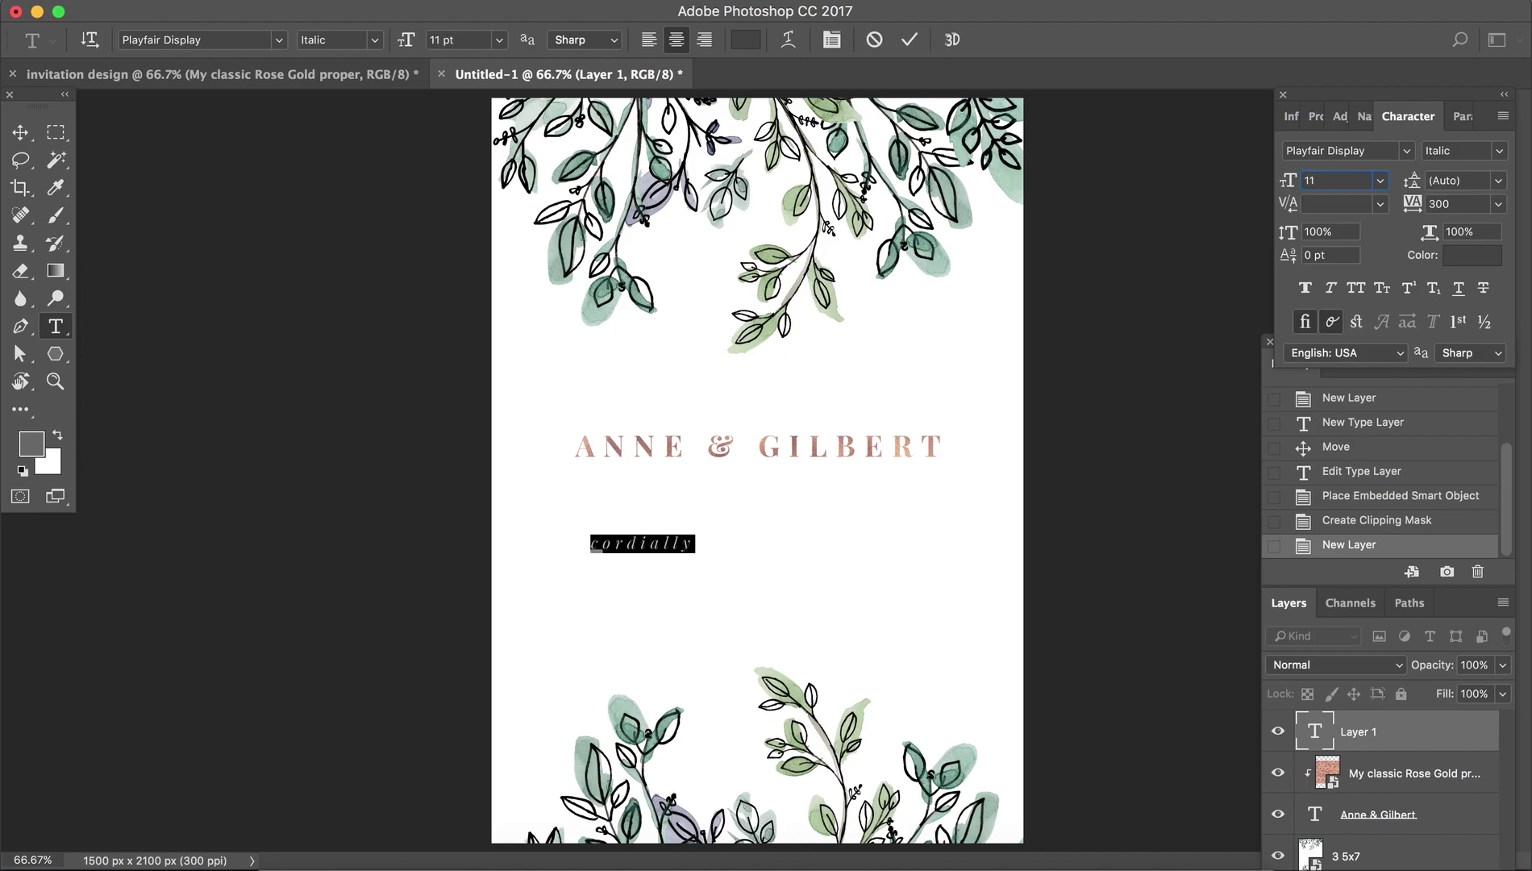
click(1452, 203)
text(200)
key(Return)
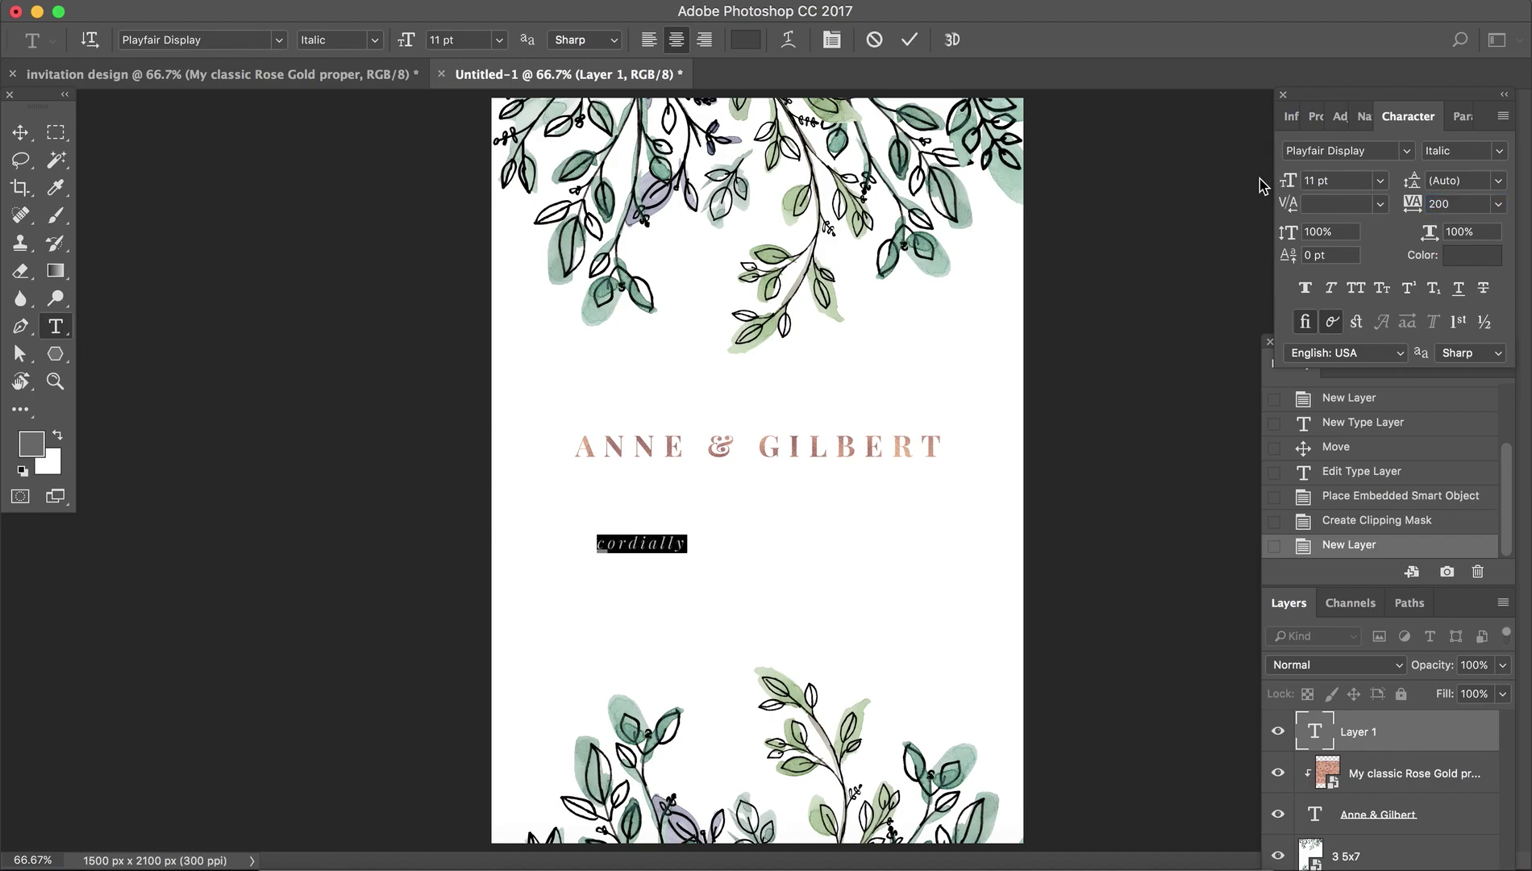
double_click(1352, 179)
text(10)
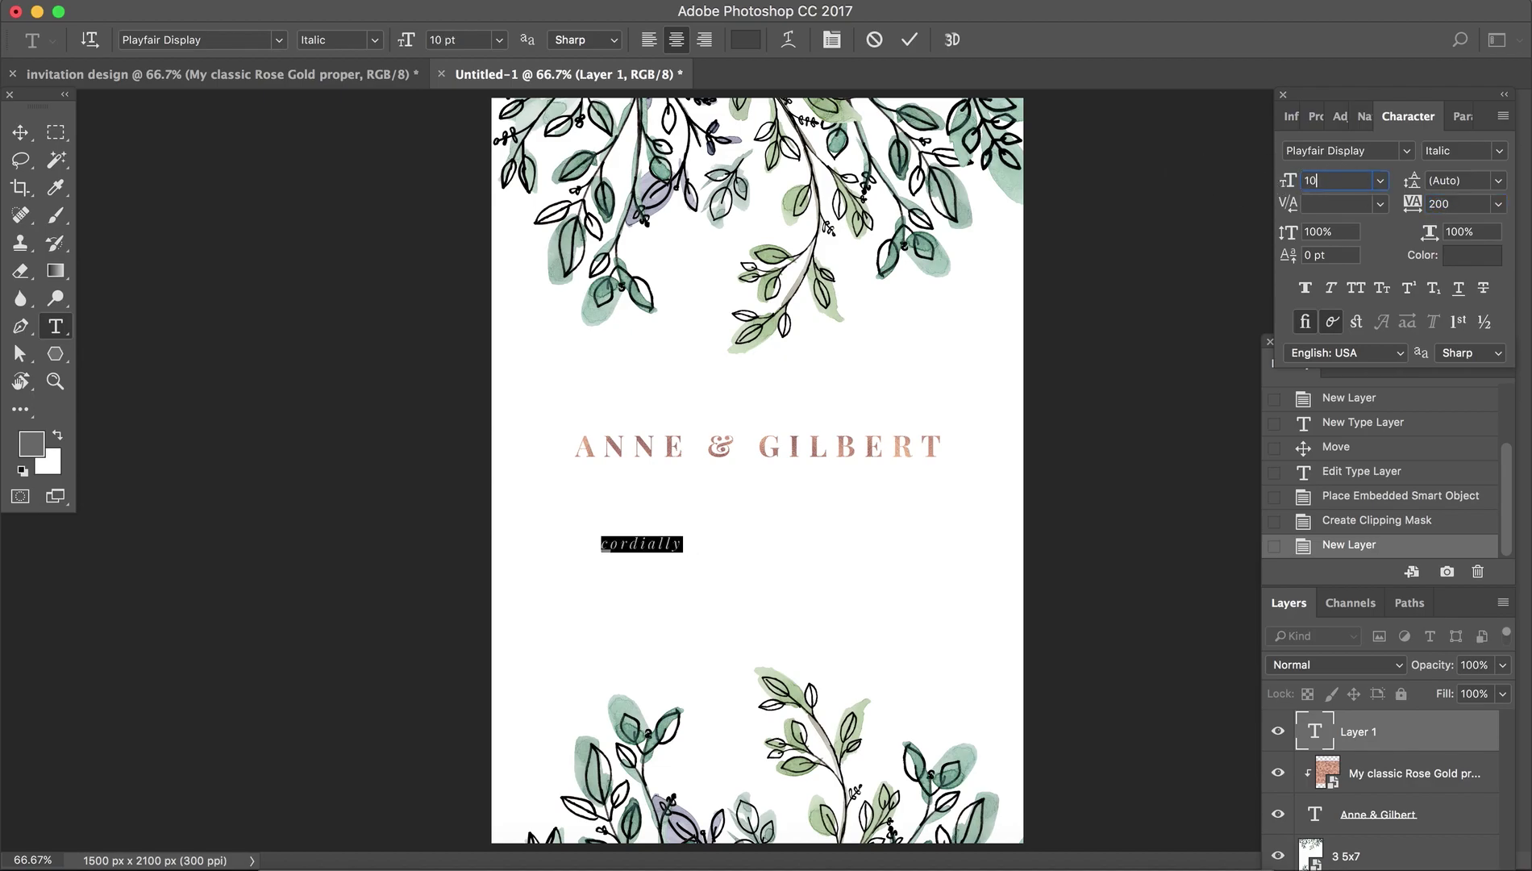
- Complete the line as "cordially invite you to their wedding" and move it to the horizontal centre, directly beneath the names
key(Right)
text(i)
text(nvite y)
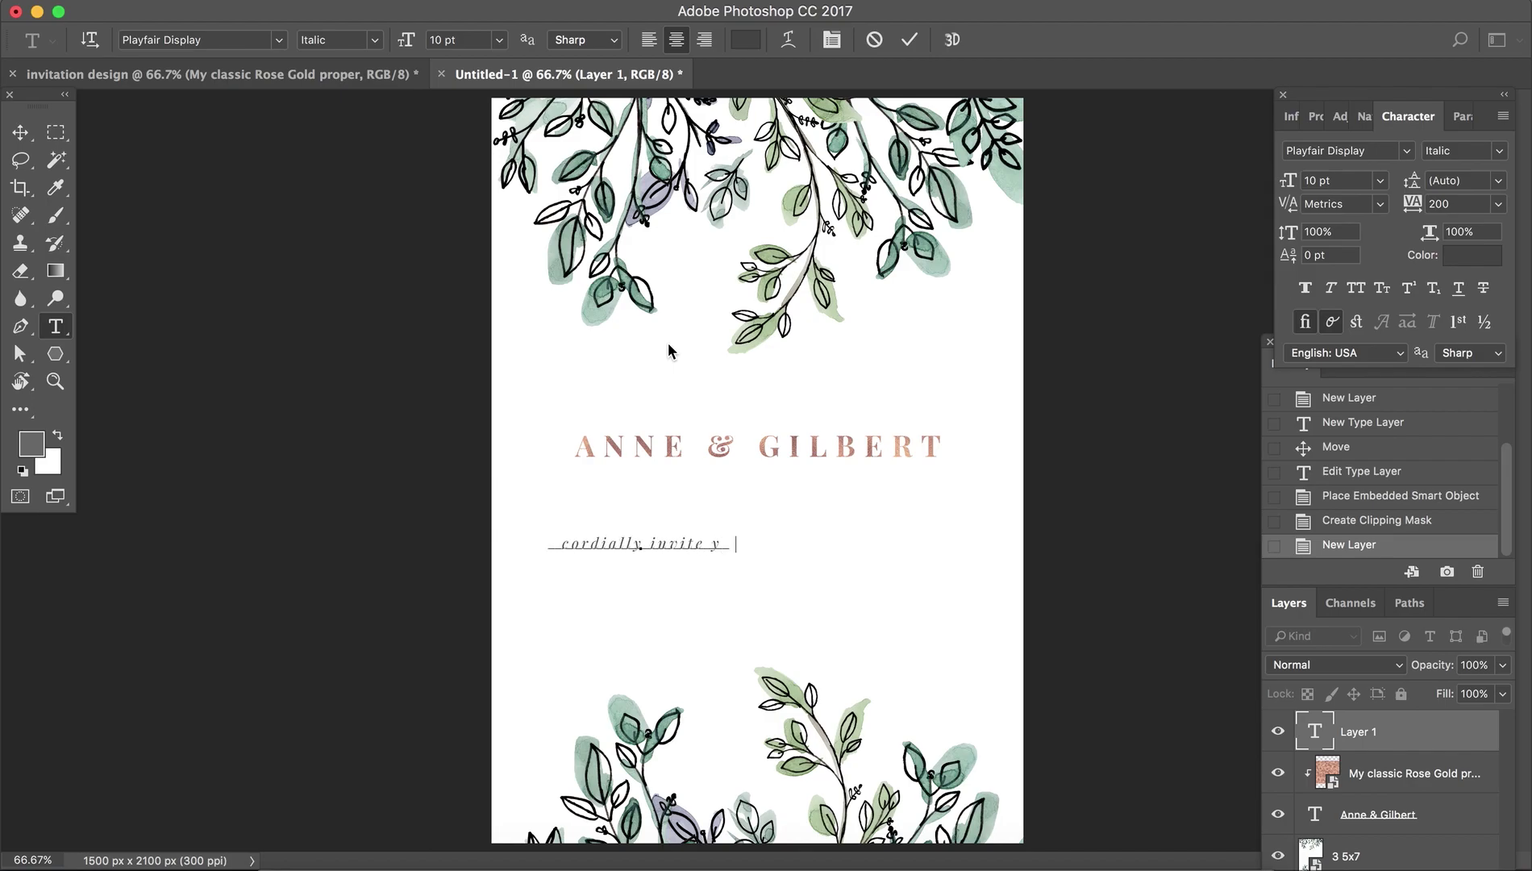
text(ou to their wedding)
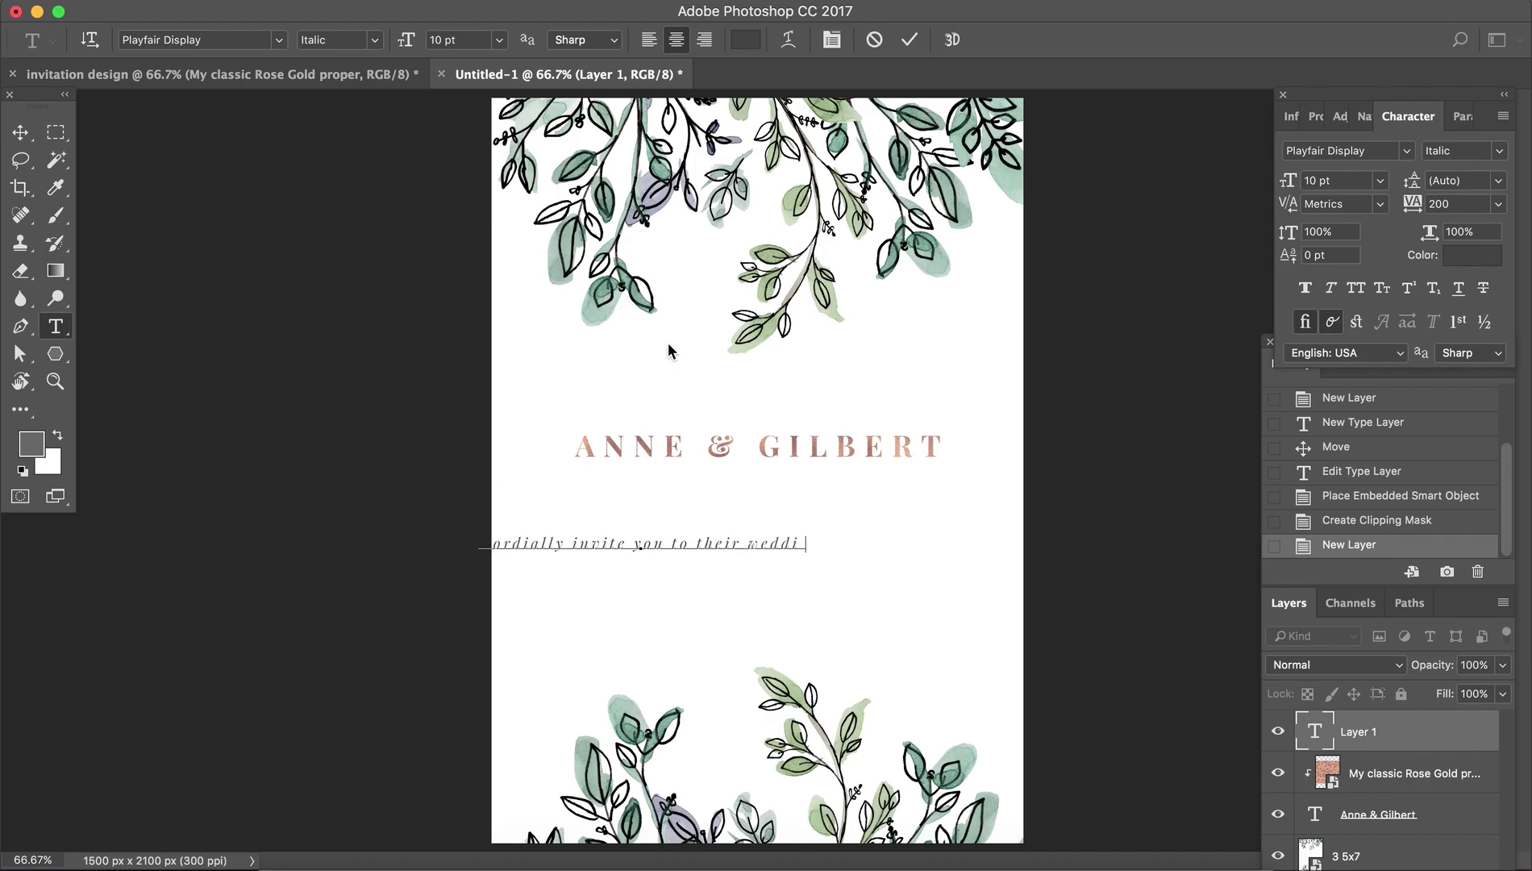
click(21, 132)
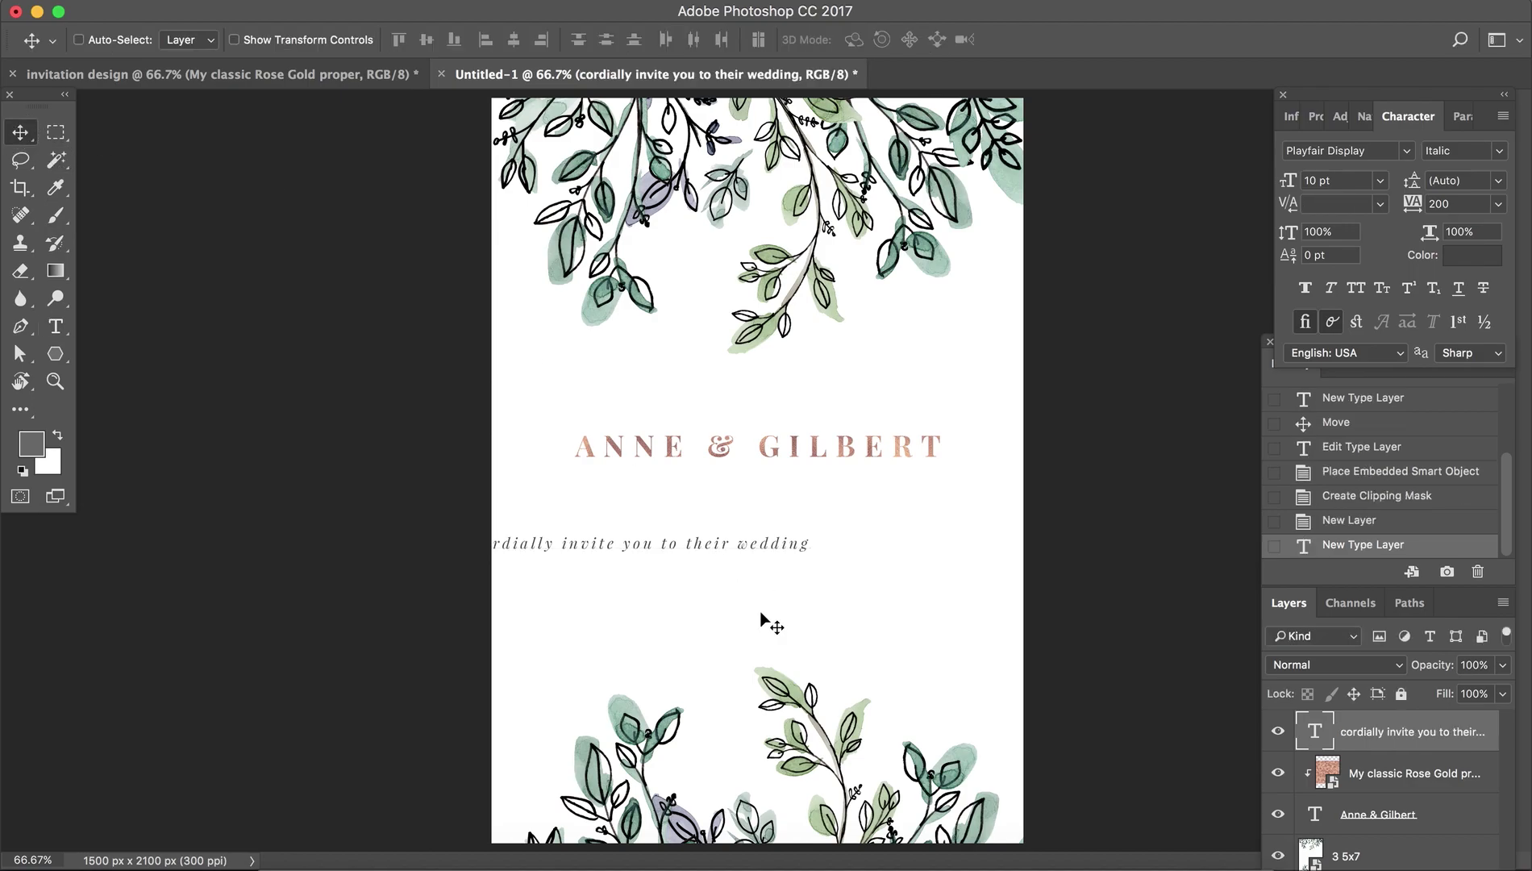
drag(780, 540, 865, 477)
- Add a second line reading "on 11 October 2019" to the invitation wording
click(55, 325)
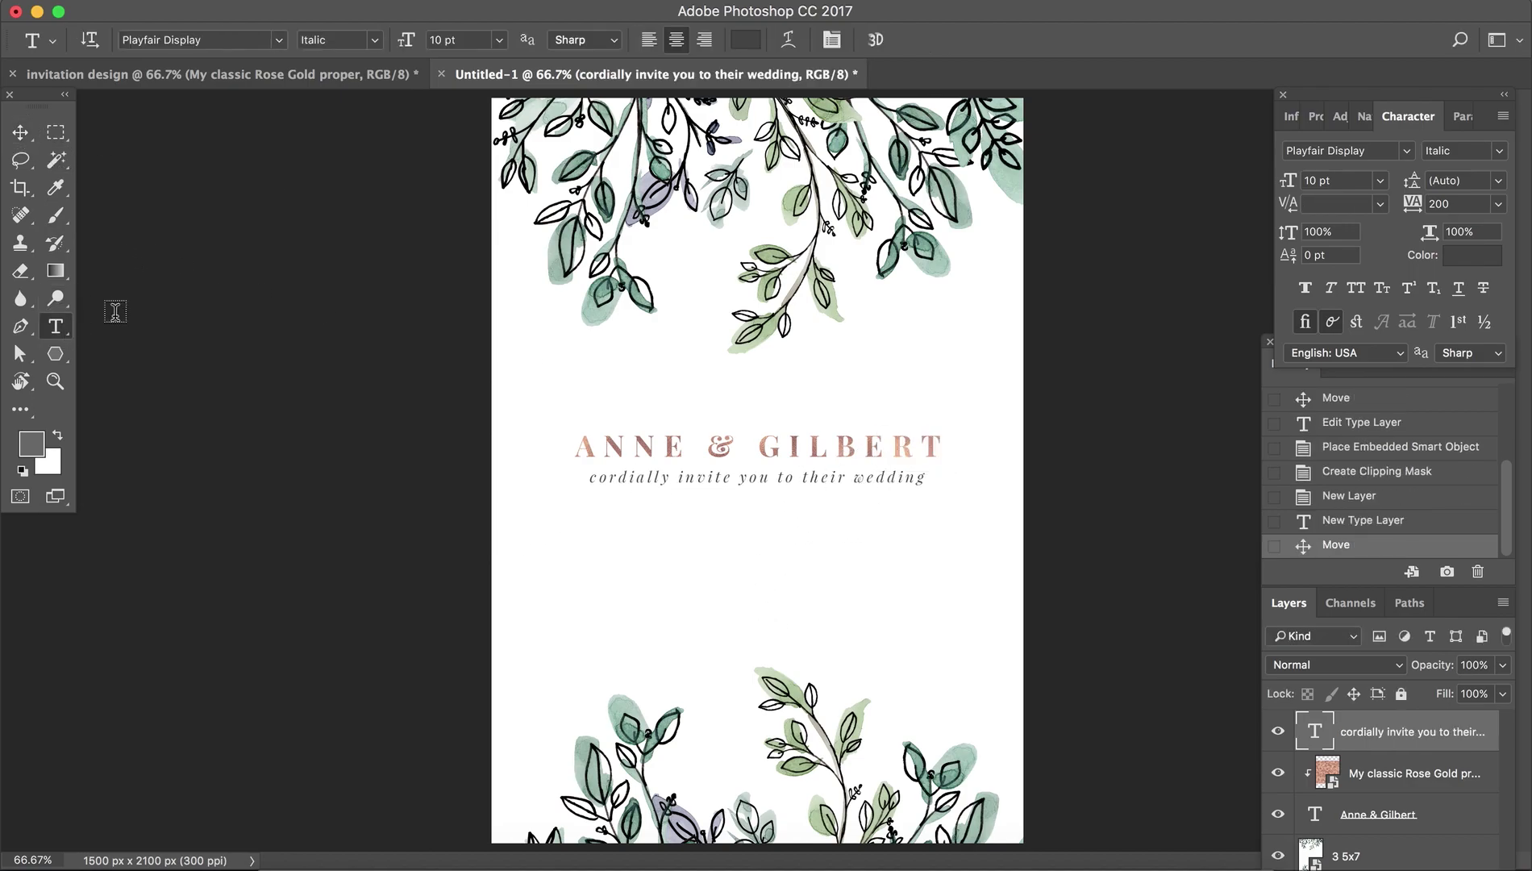
click(919, 478)
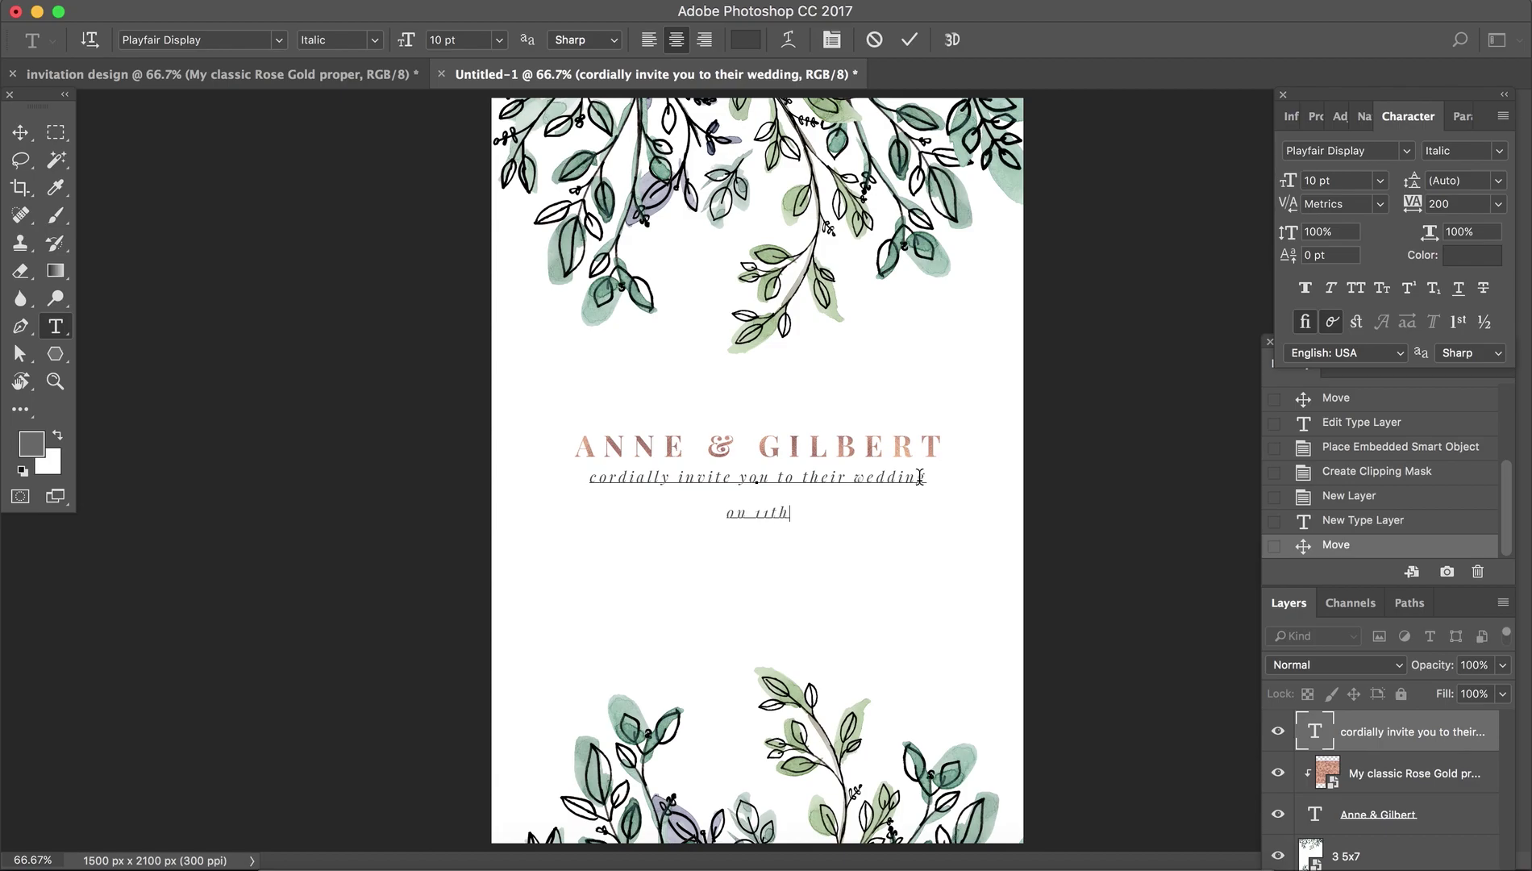
text(October)
click(745, 513)
key(BackSpace)
key(BackSpace)
text(2019)
- Set the date "11 October 2019" in Playfair Display Bold with all caps, leaving out the word "on"
drag(847, 513, 702, 514)
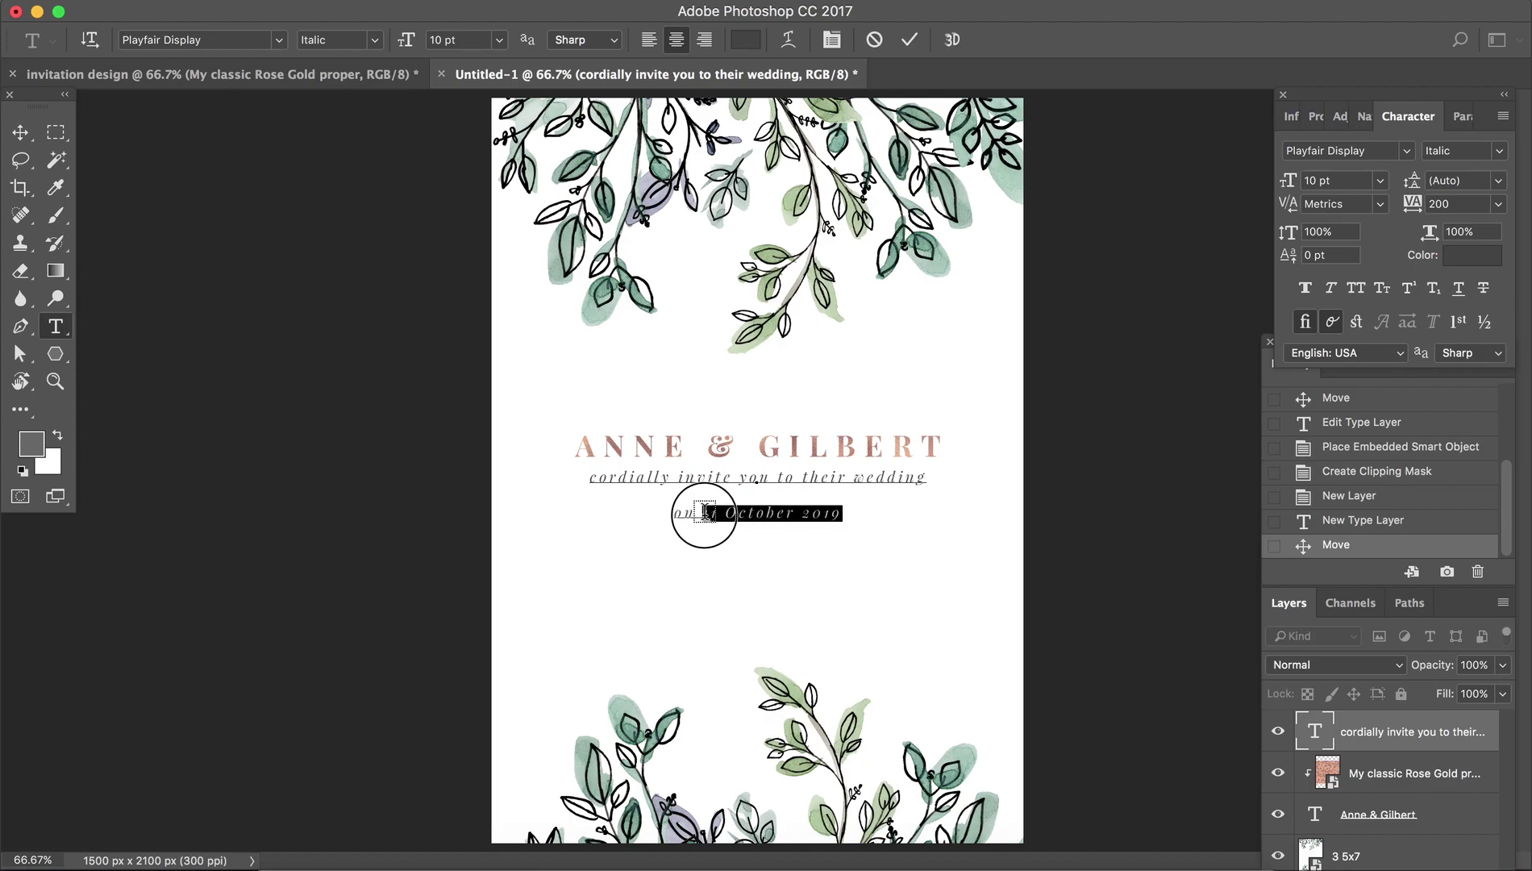
click(1496, 153)
click(1322, 176)
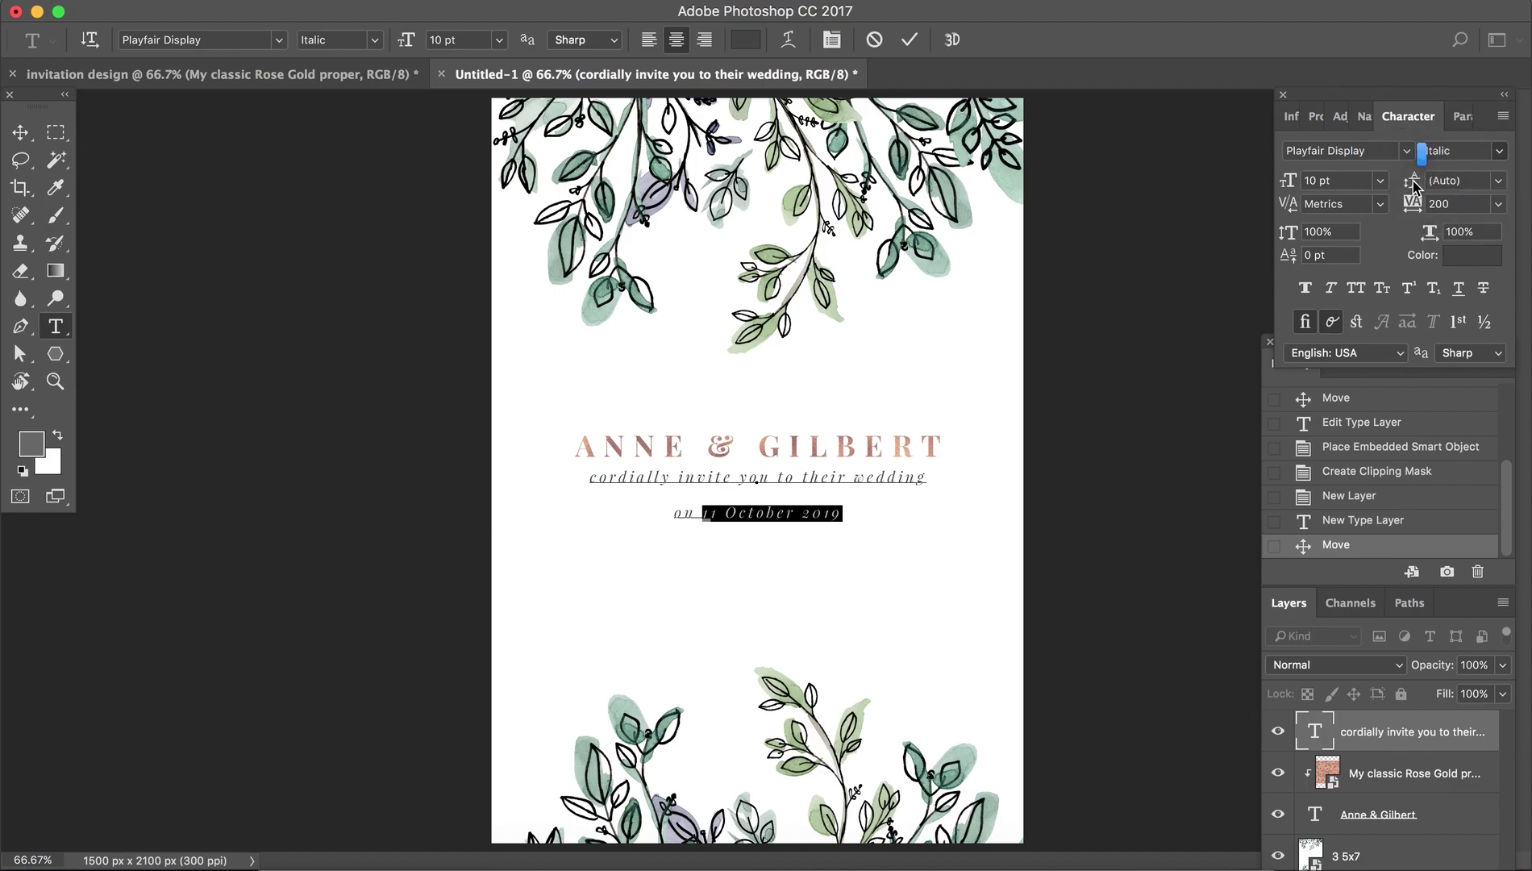
click(1353, 295)
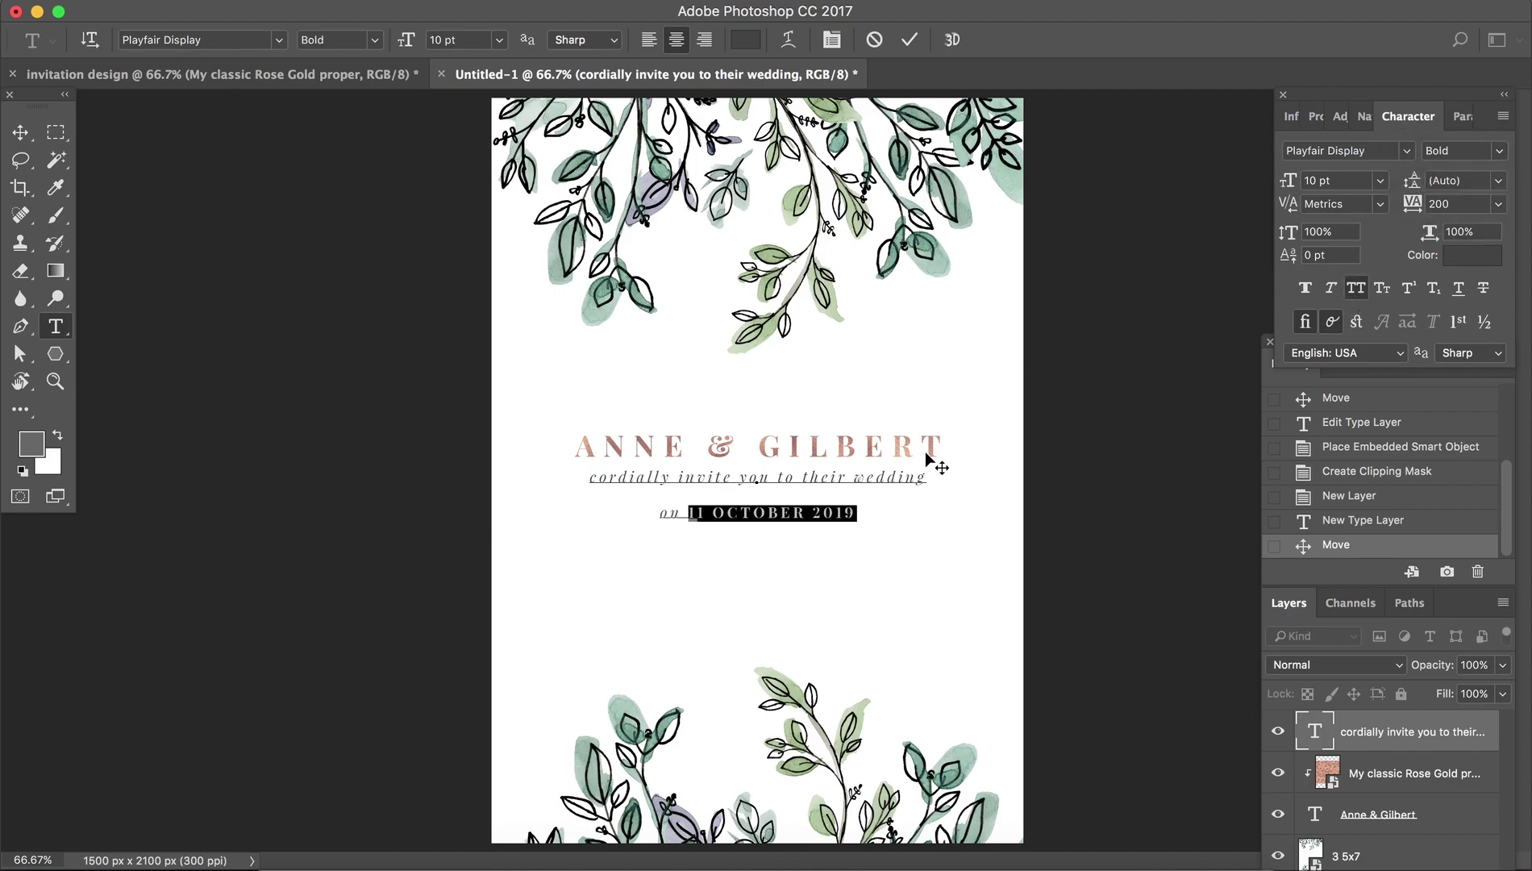
click(855, 515)
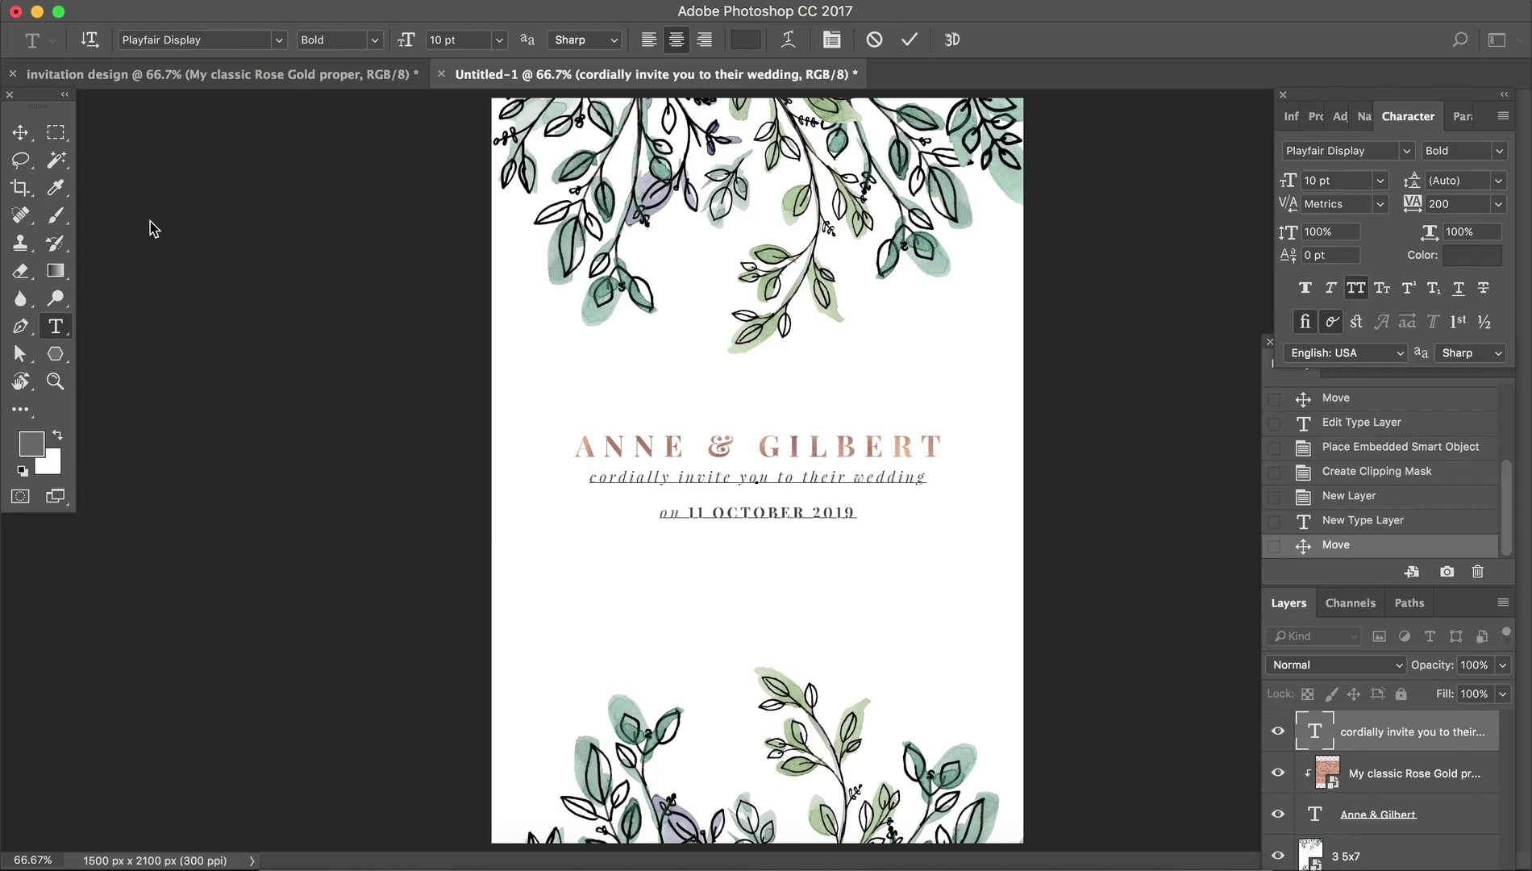
- Commit the text edit and move the two-line invitation wording slightly down, away from the names
key(ctrl+Return)
key(v)
drag(788, 513, 789, 526)
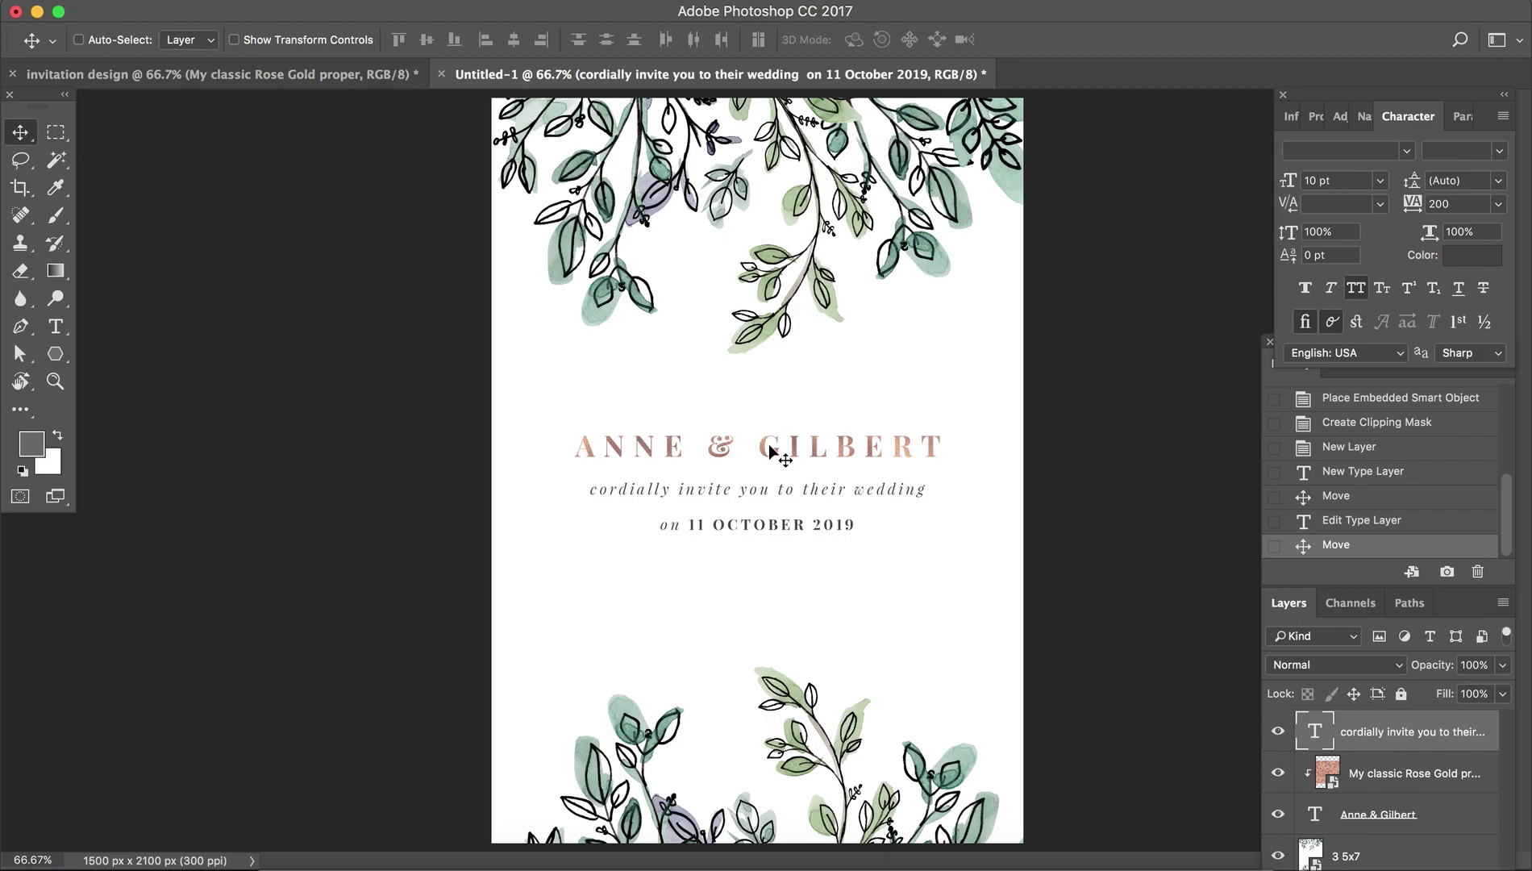
- Shift the couple's names closer to the invitation wording, then adjust their position slightly together with the clipped rose gold texture
click(1382, 816)
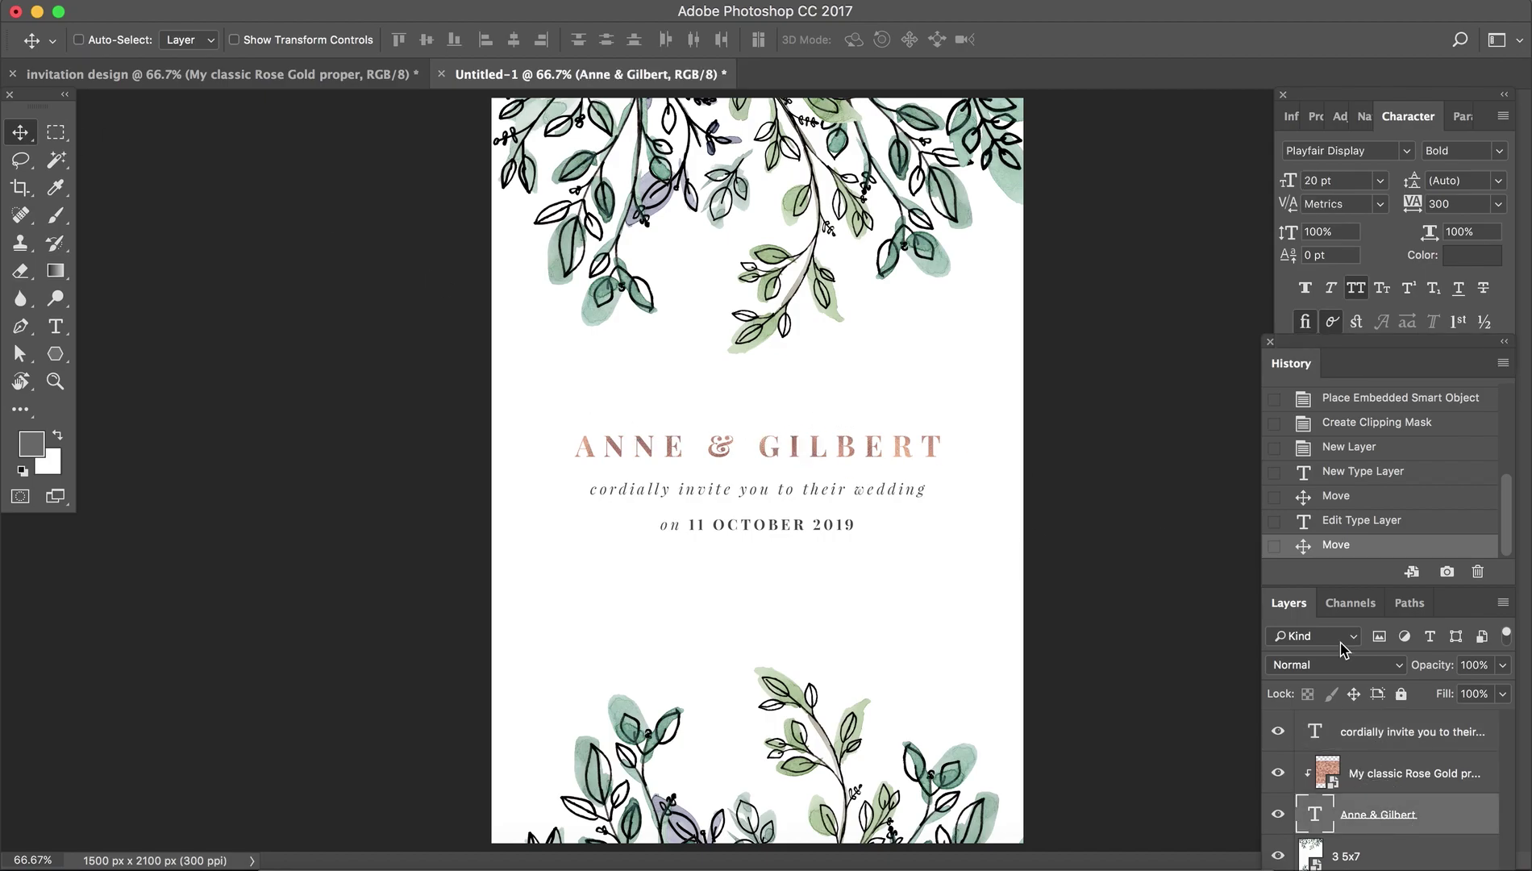
mouse_move(826, 447)
mouse_down()
mouse_move(824, 397)
mouse_move(826, 447)
mouse_up()
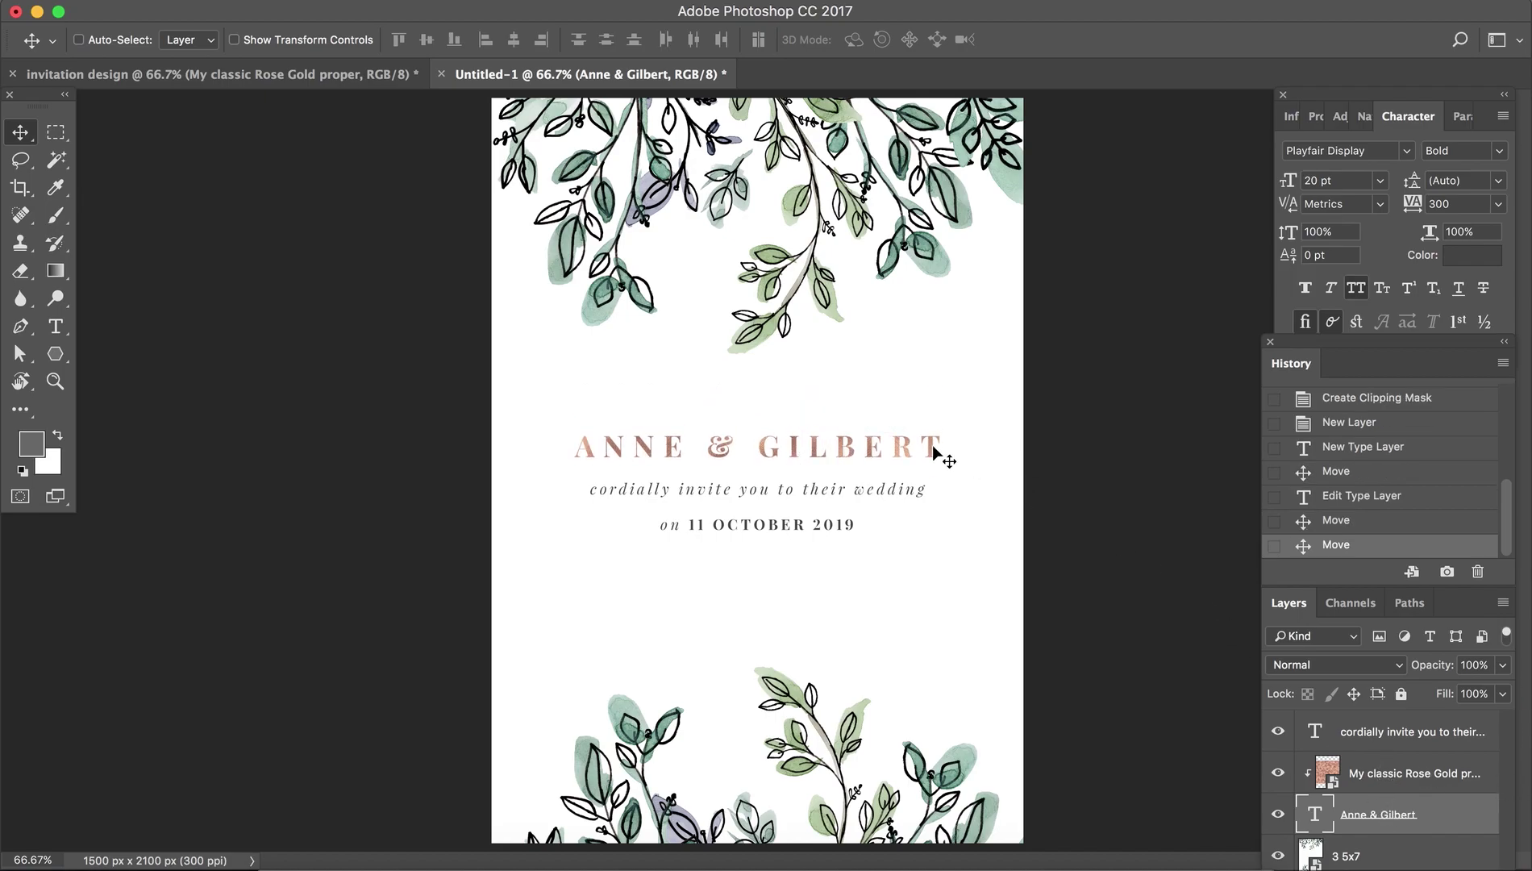
mouse_move(901, 454)
mouse_down()
mouse_move(898, 436)
mouse_move(917, 450)
mouse_move(872, 427)
mouse_move(830, 442)
mouse_move(974, 448)
mouse_move(899, 452)
mouse_up()
key(super)
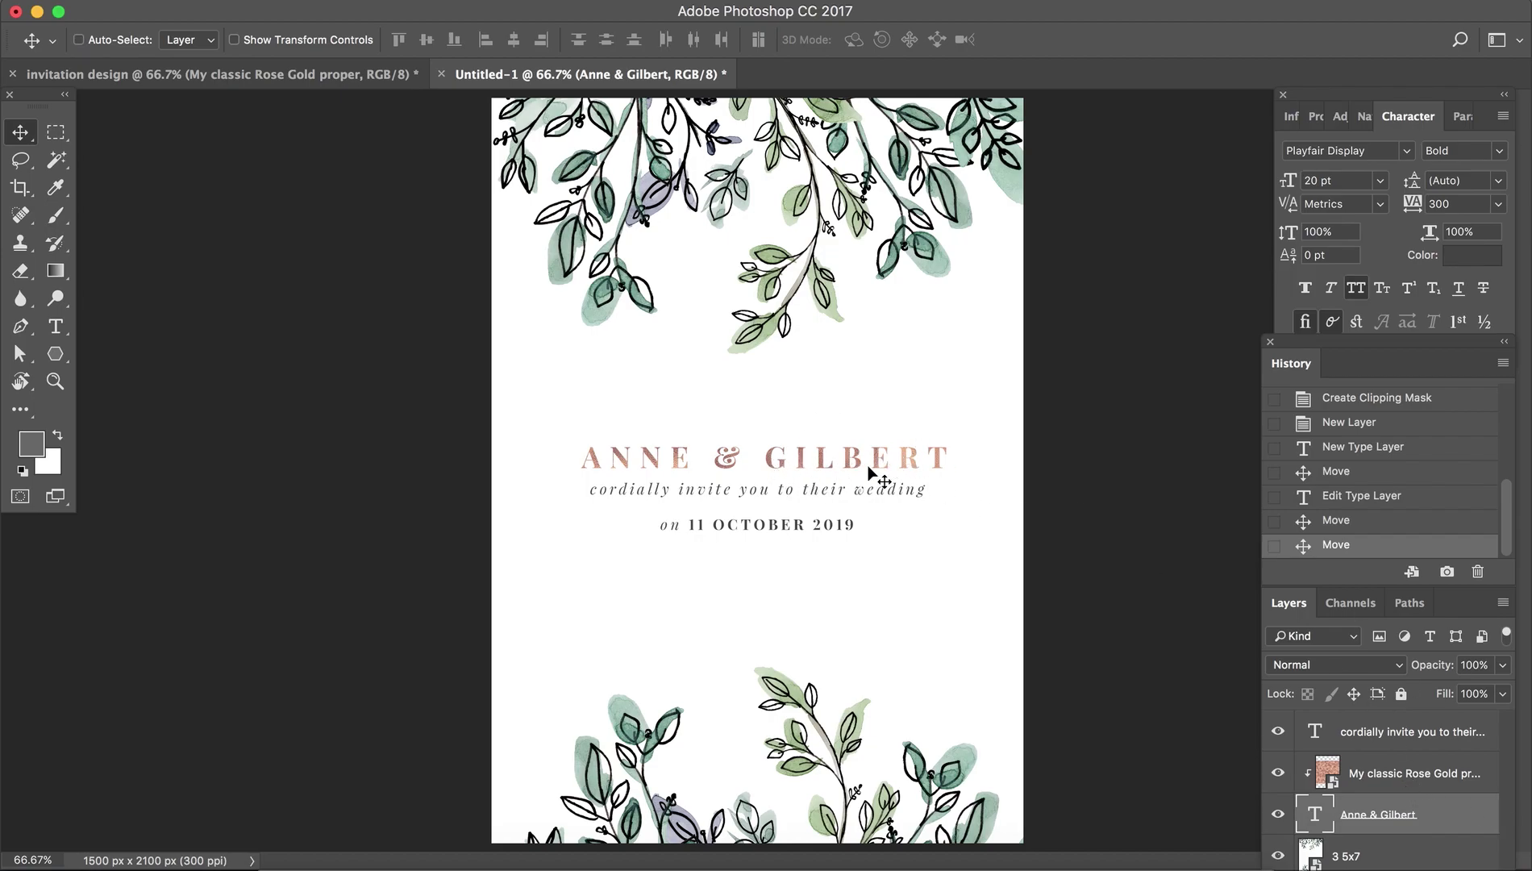
super+click(1413, 789)
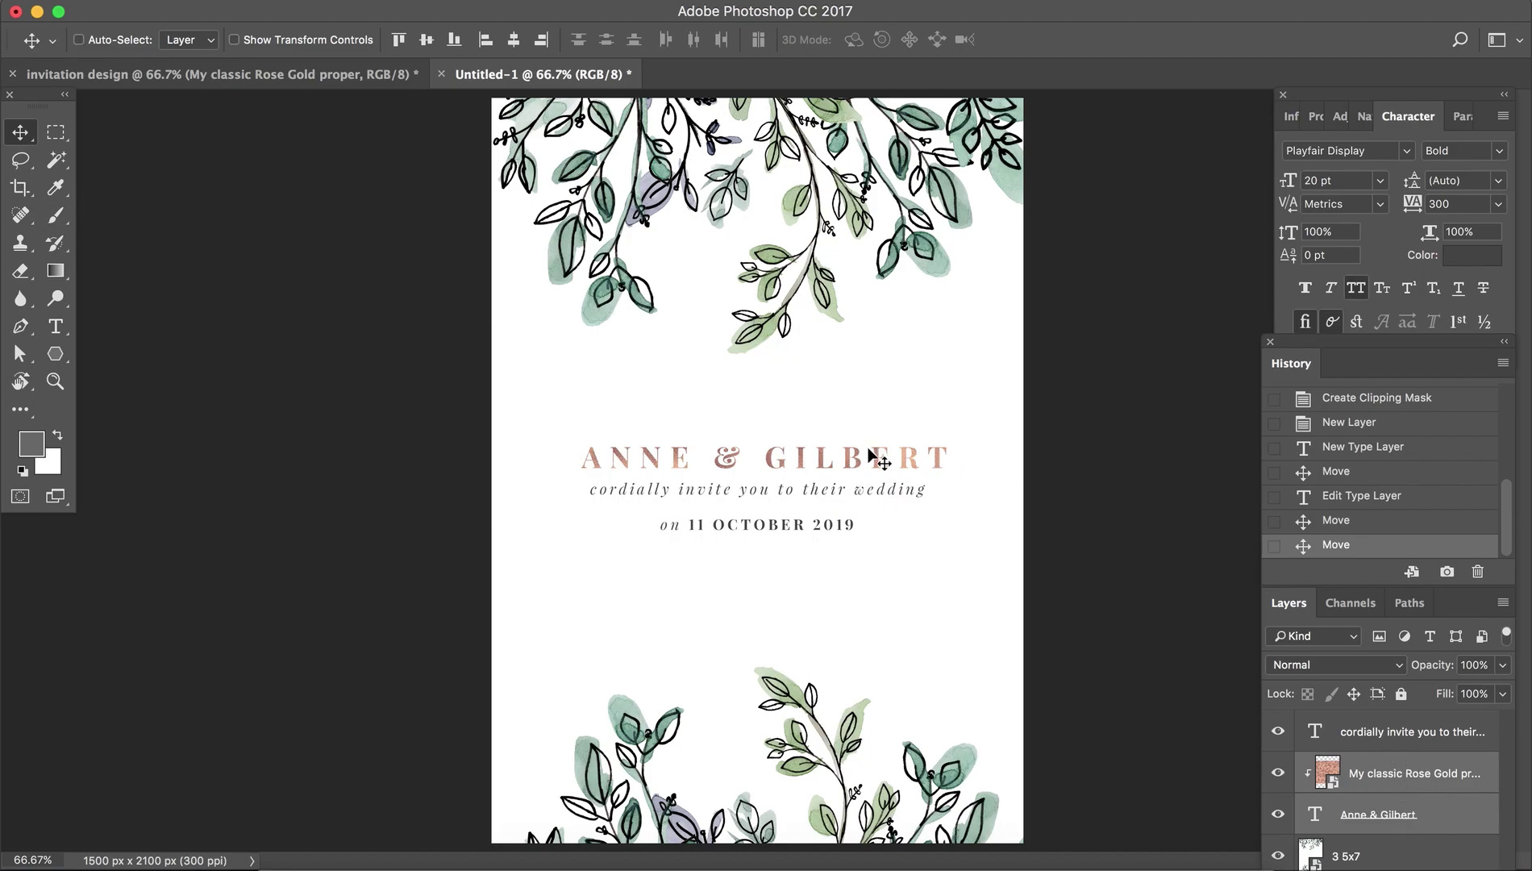
mouse_move(870, 451)
mouse_down()
mouse_move(866, 394)
mouse_move(866, 445)
mouse_up()
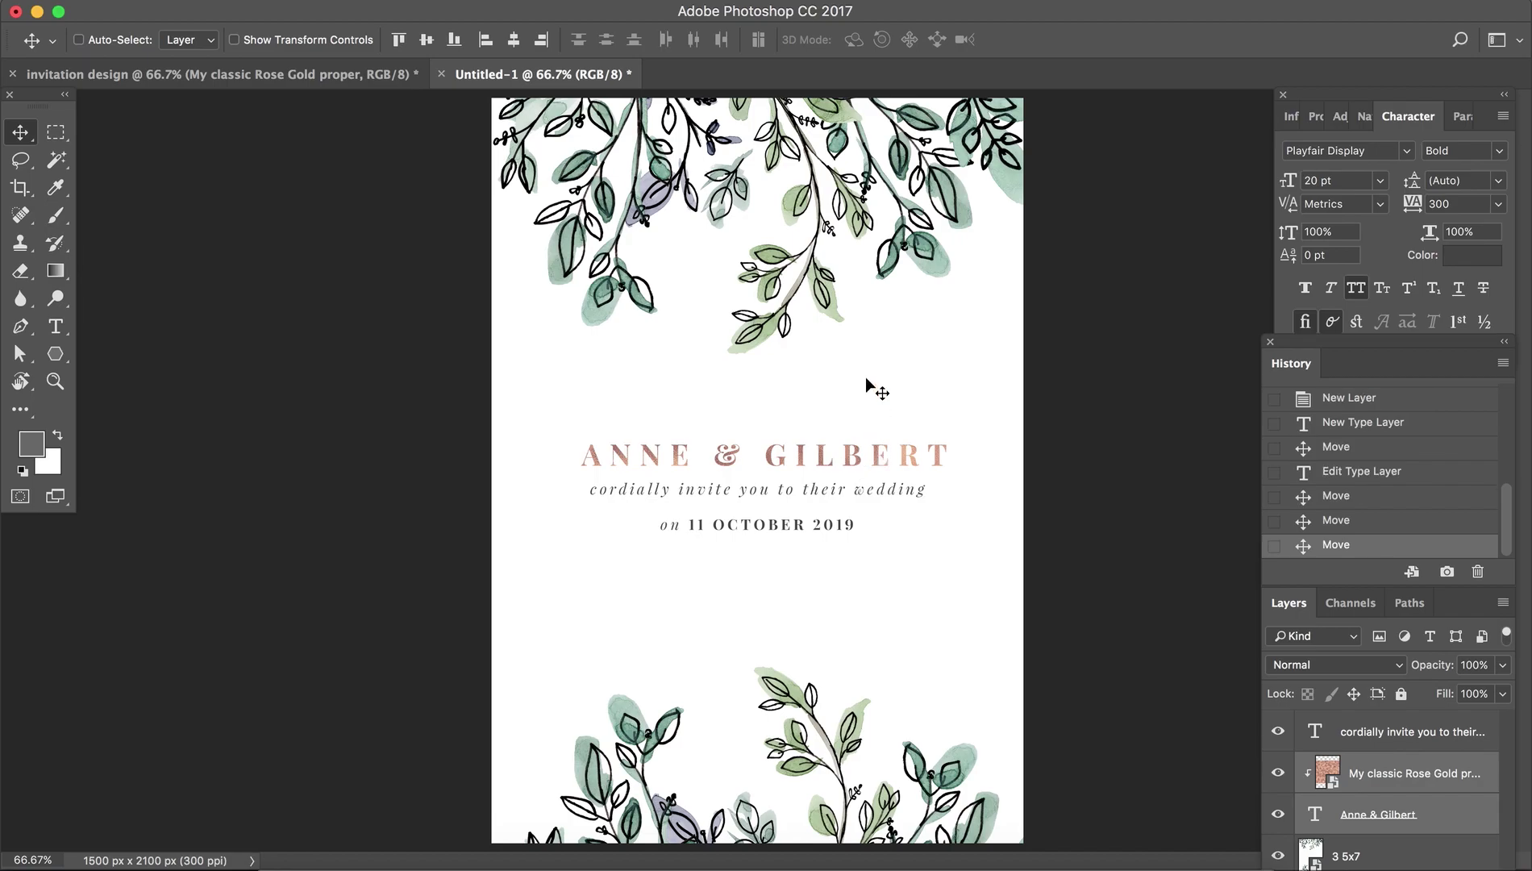
- Move the names with their rose gold texture up towards the upper foliage and raise the invitation wording to just beneath them
click(1405, 798)
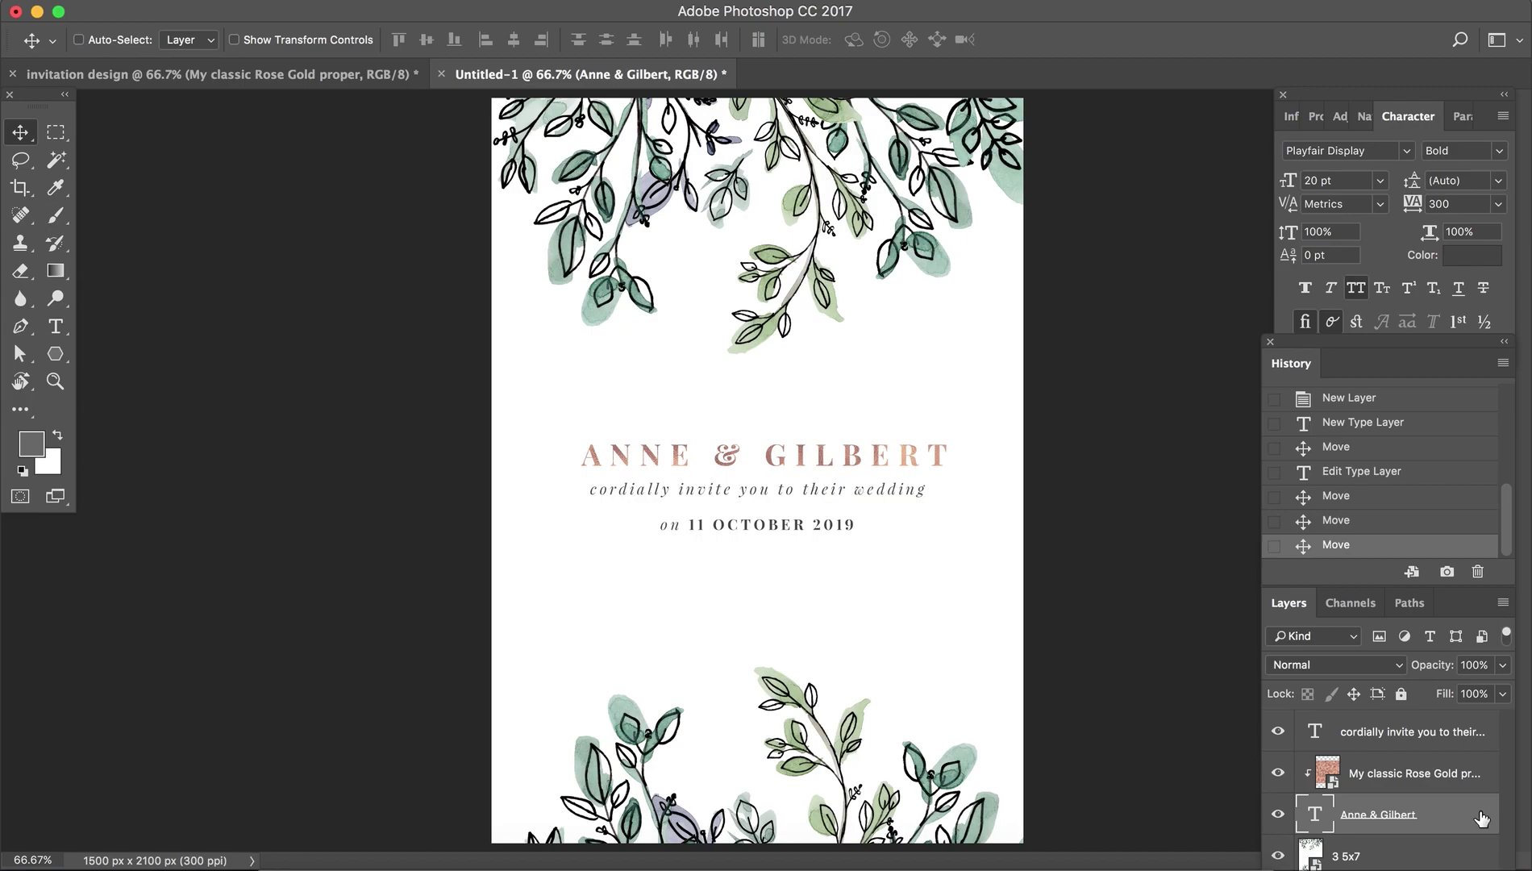
shift+click(1443, 777)
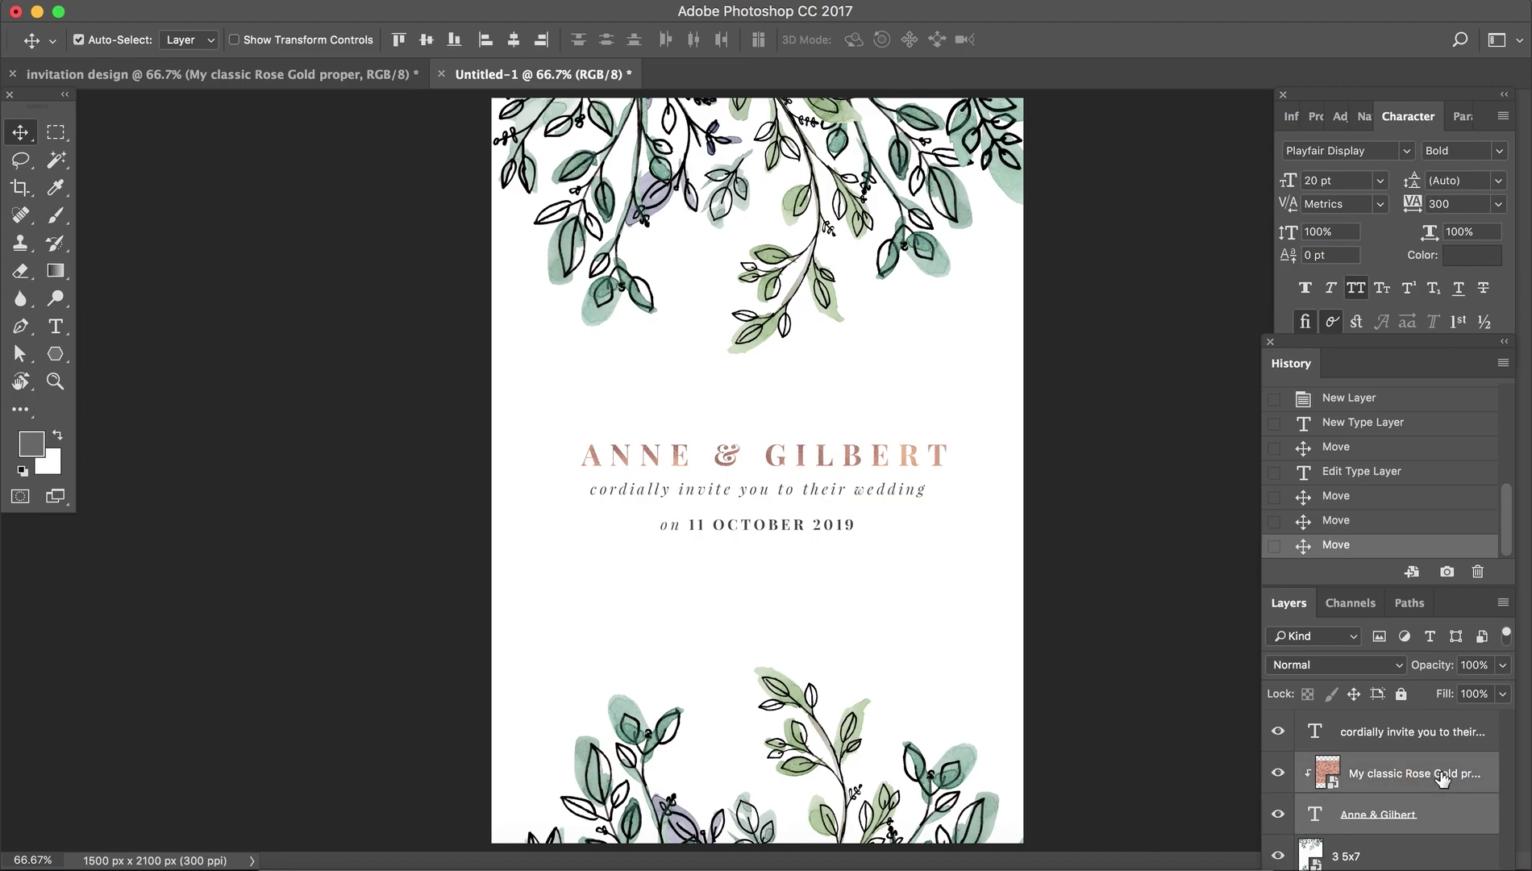
drag(847, 470, 845, 413)
click(1380, 741)
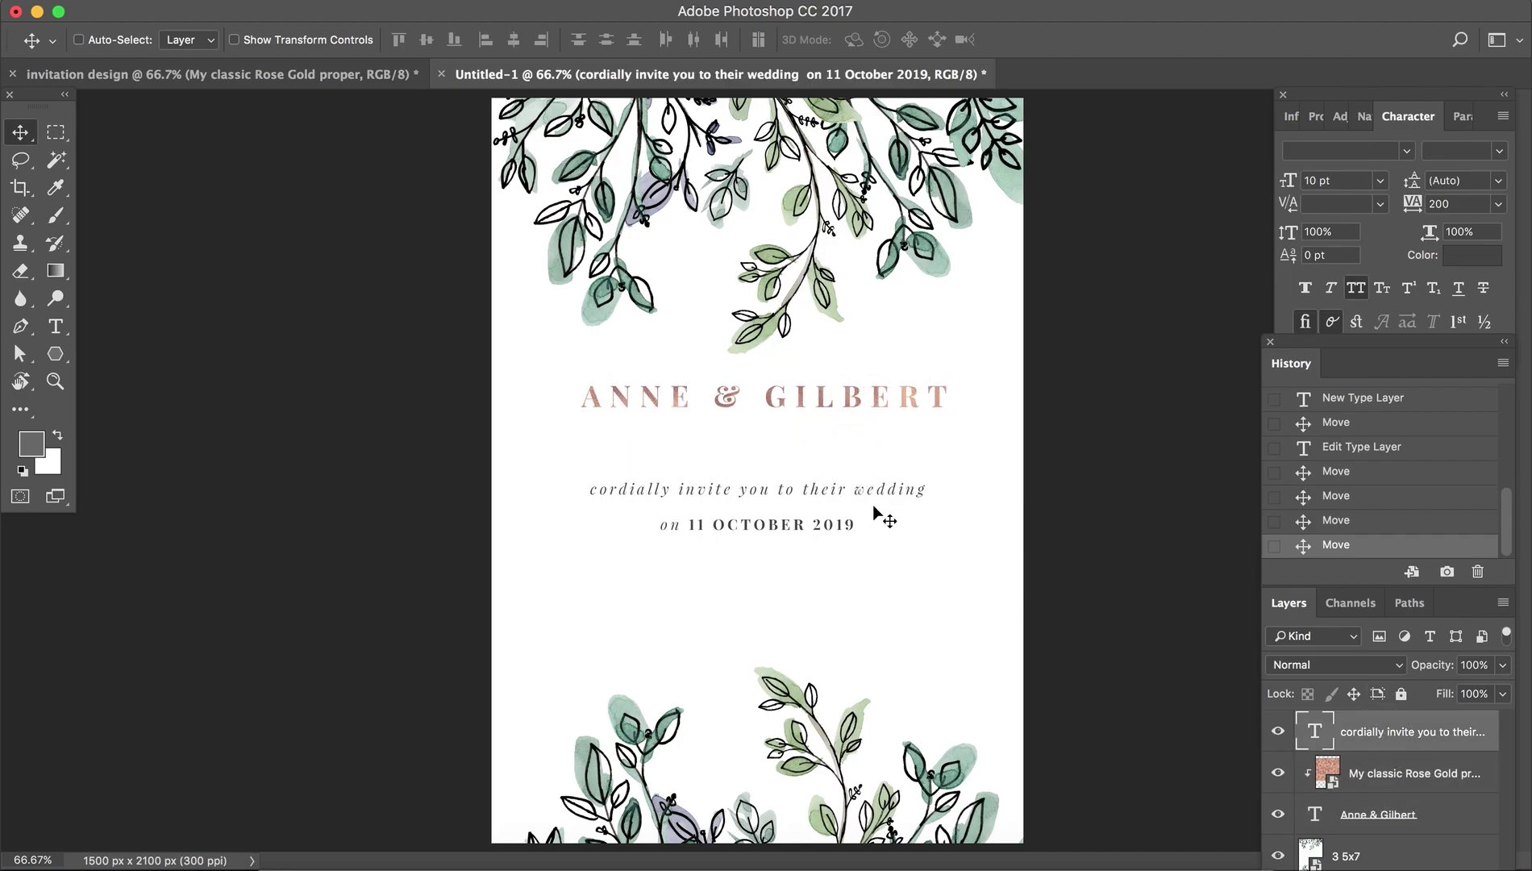
drag(872, 502, 872, 456)
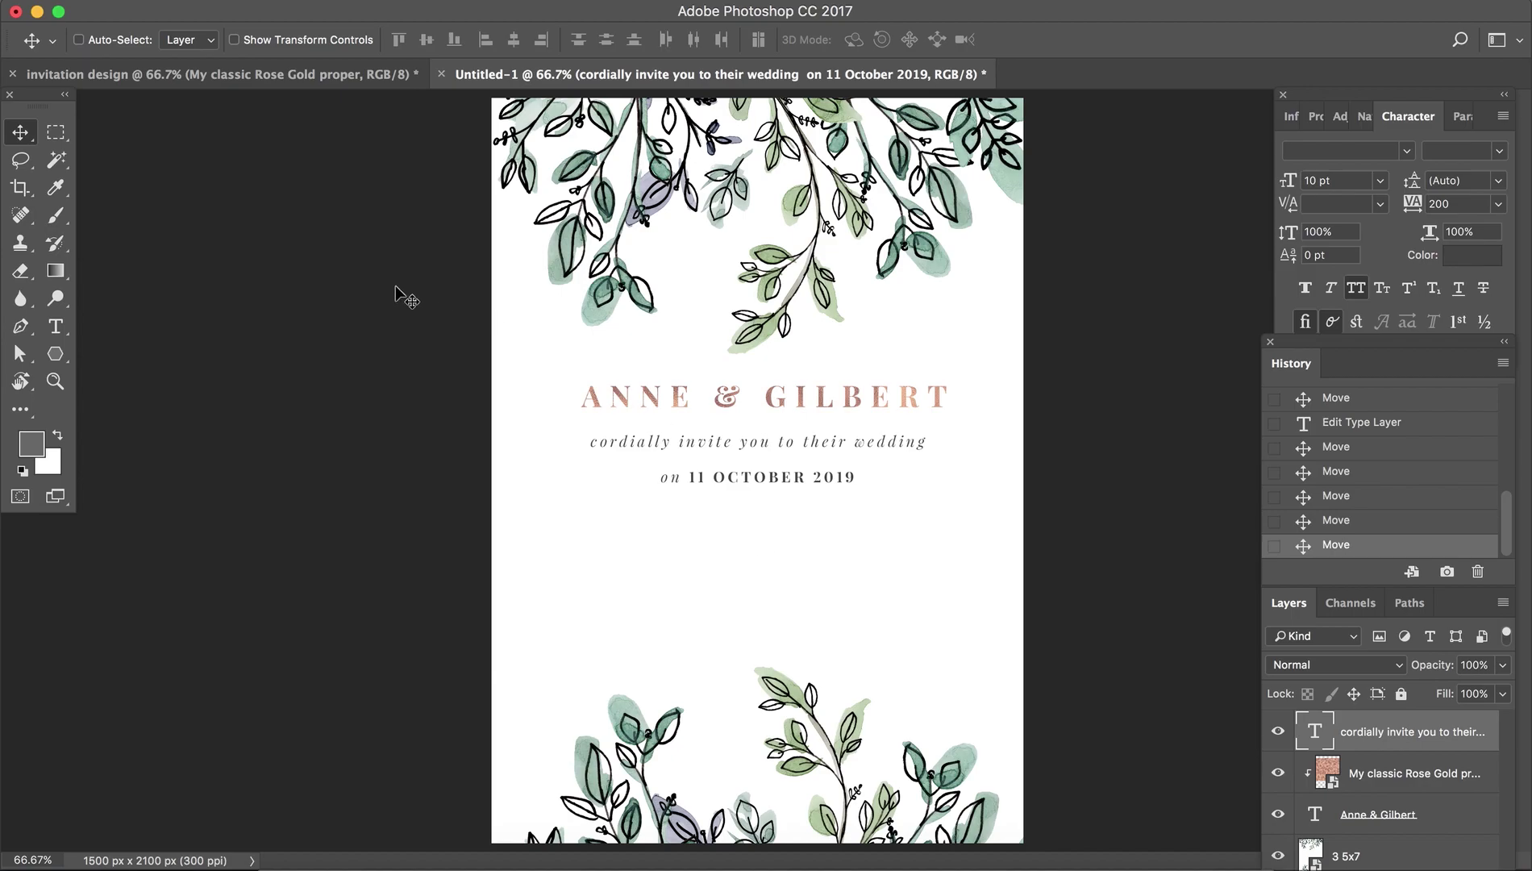
click(201, 2)
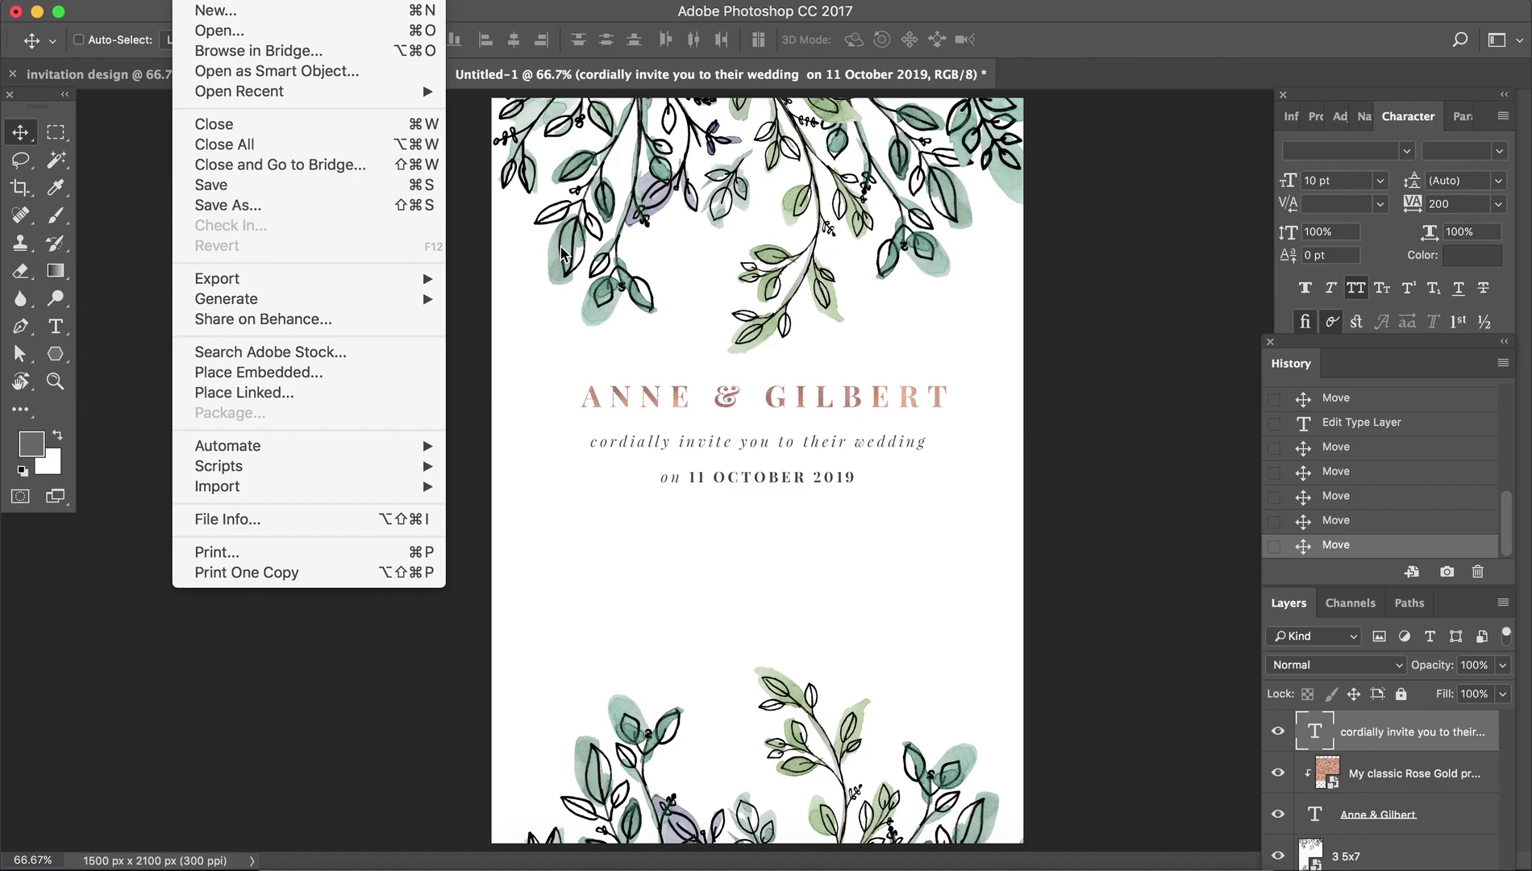
click(643, 254)
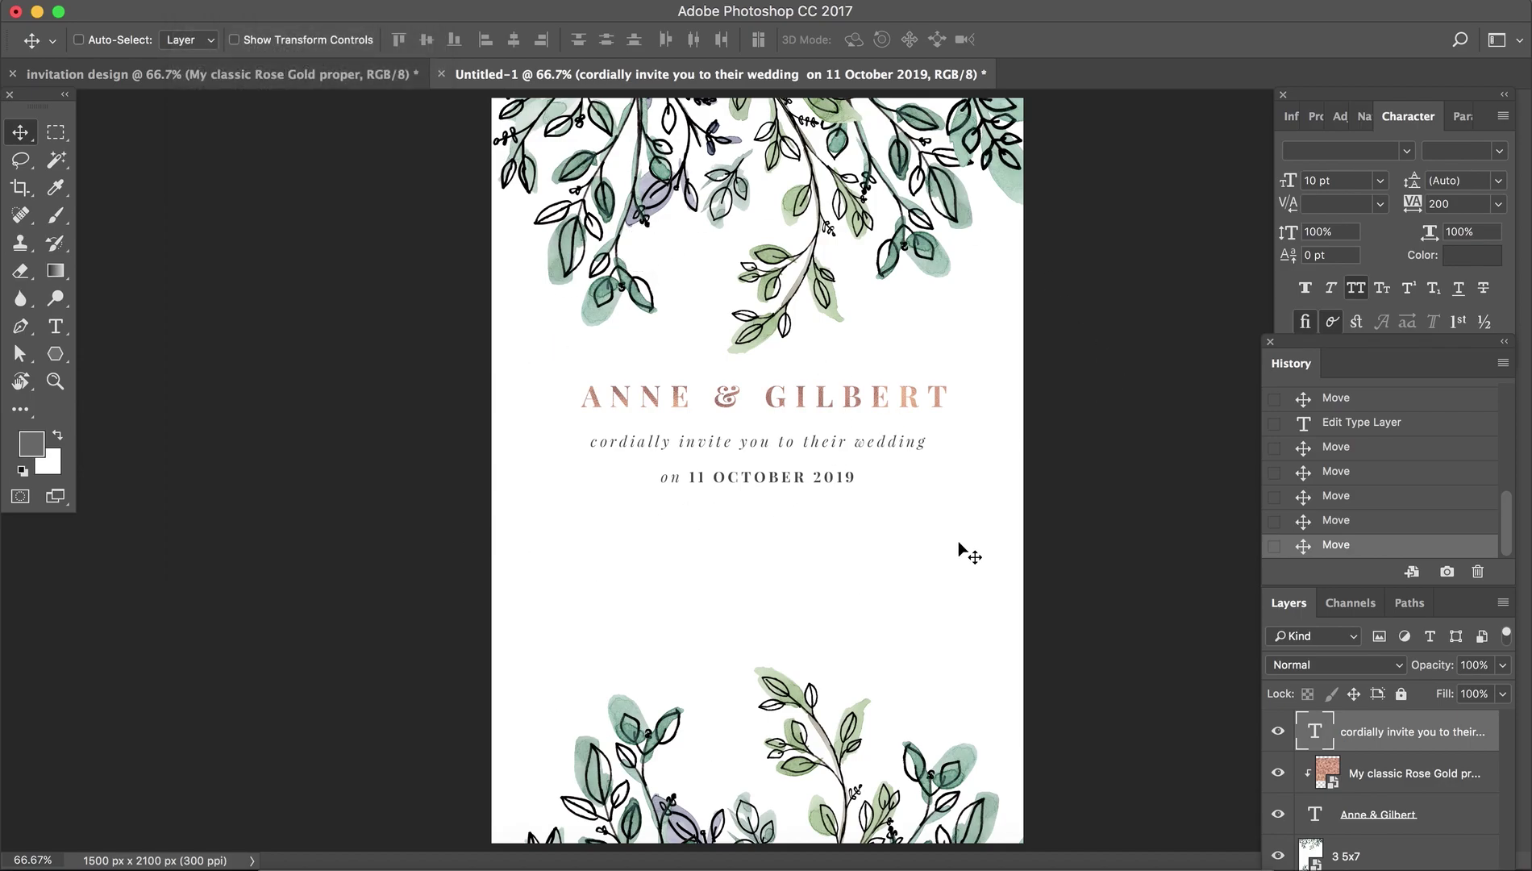
- Select the rose gold texture layer, switch to Finder and open the BONUS Splash folder within the Serene Greenery Files folder
click(1365, 779)
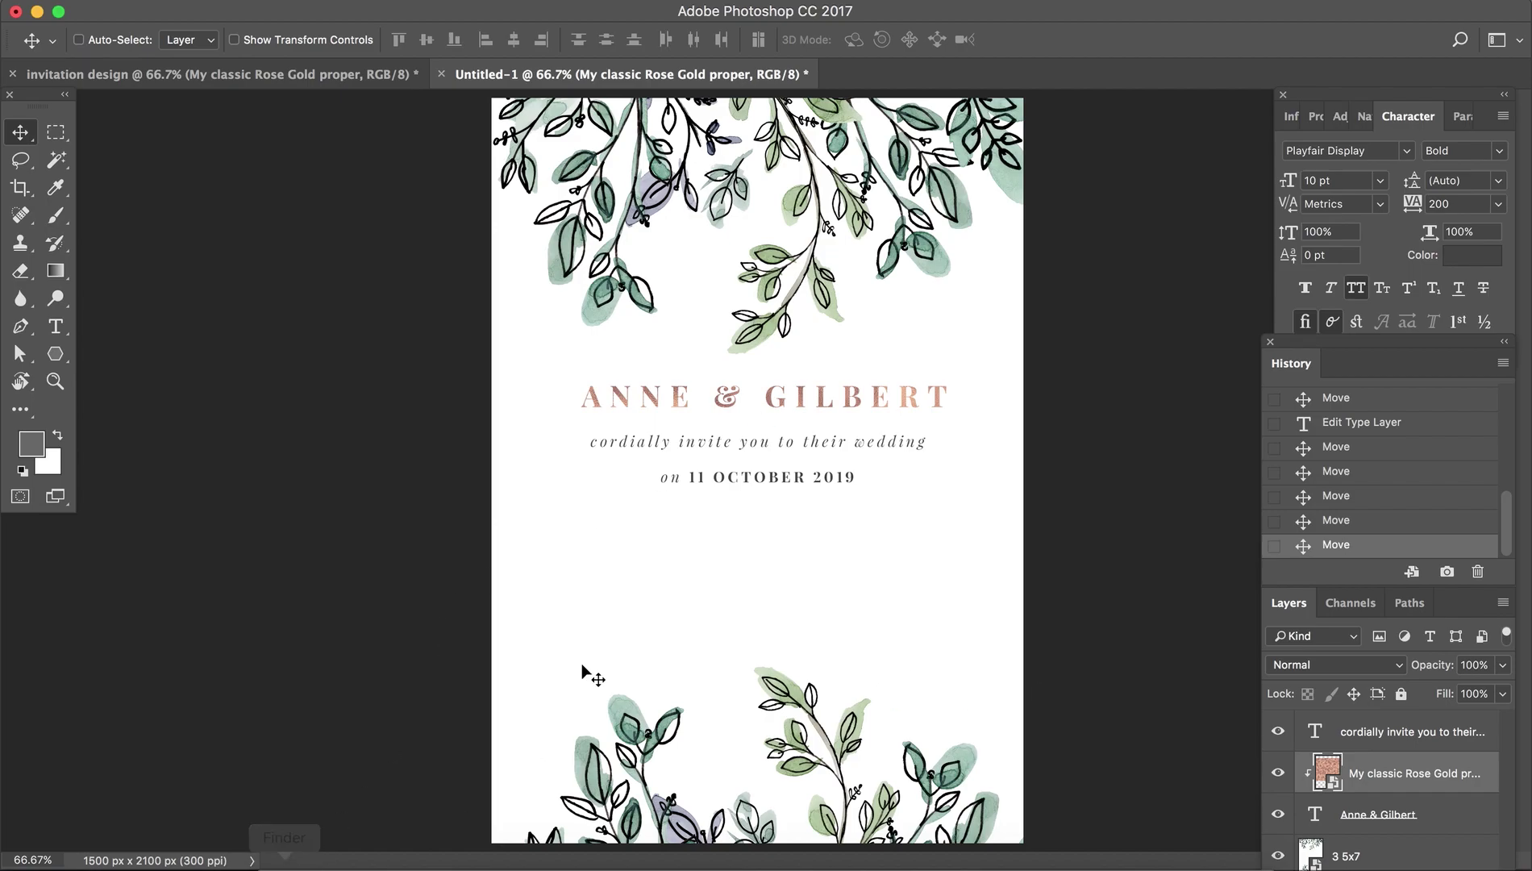
click(284, 862)
click(467, 130)
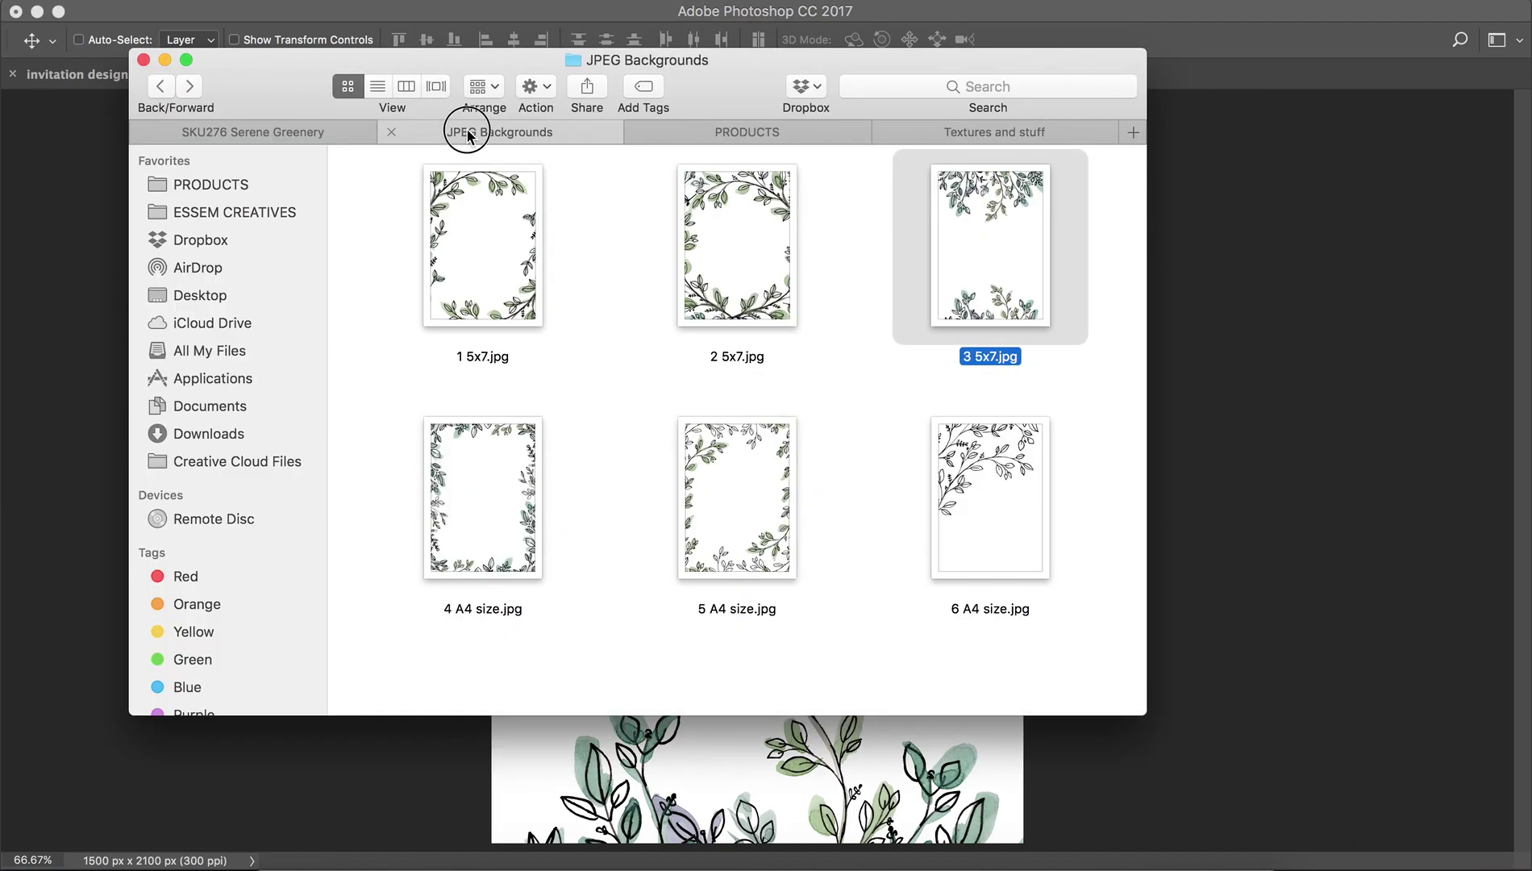
click(160, 86)
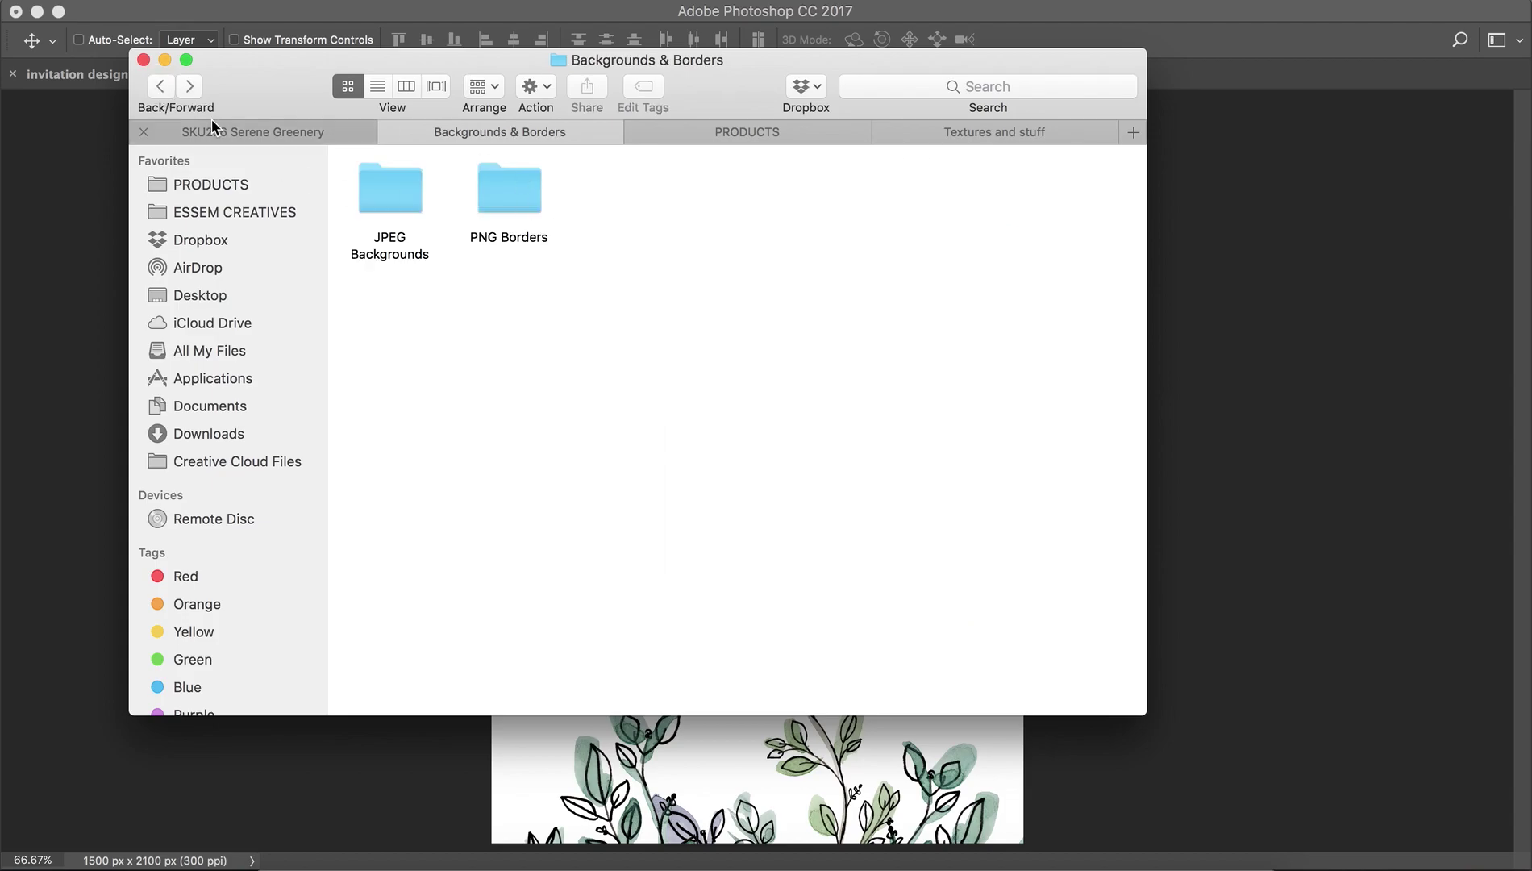
click(160, 87)
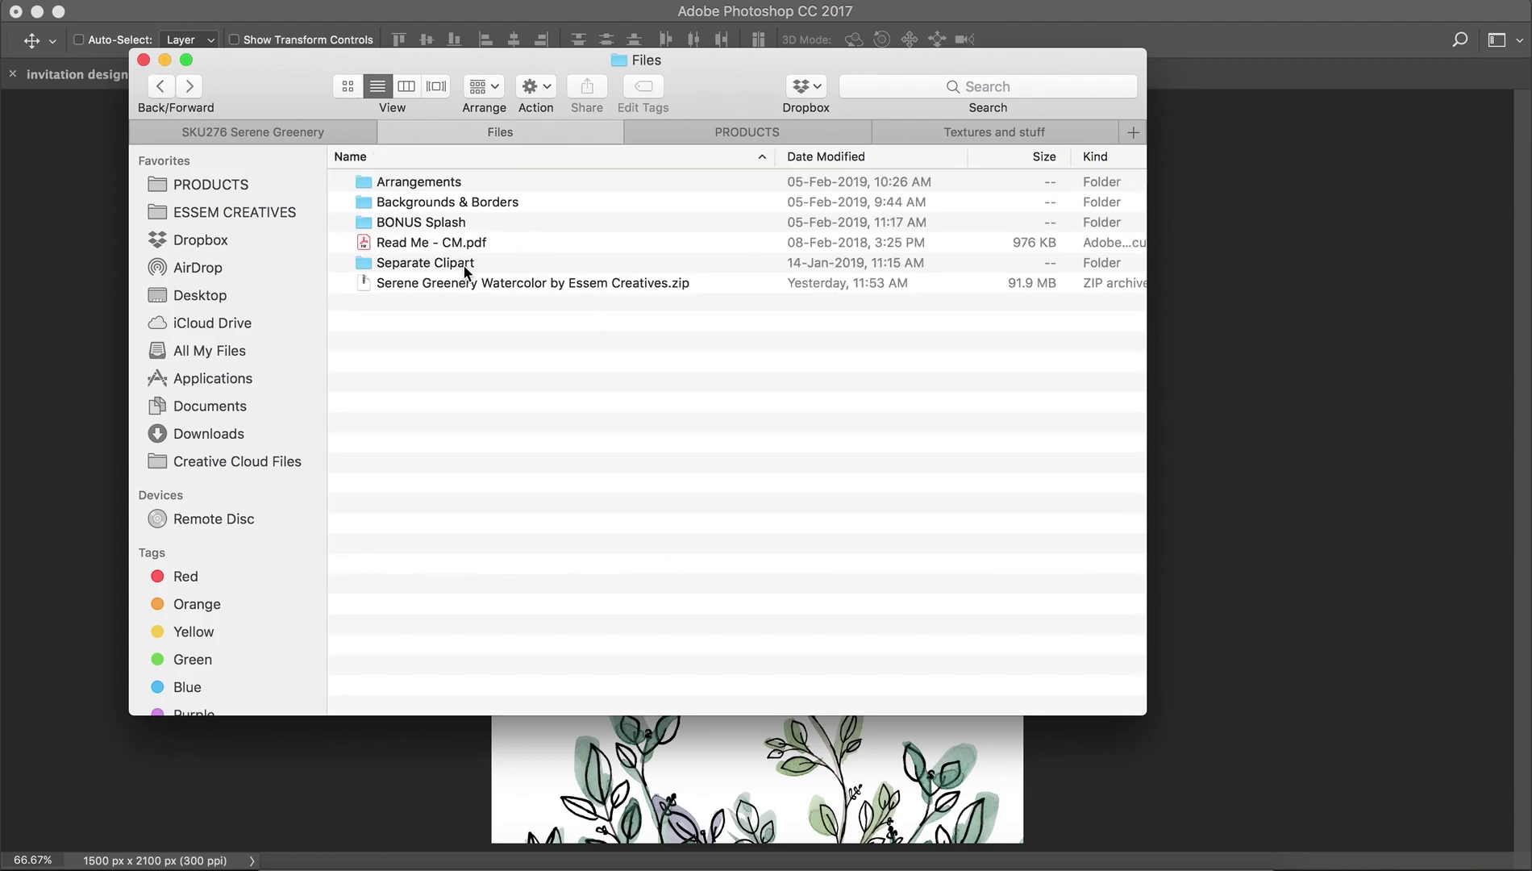
click(466, 268)
double_click(482, 223)
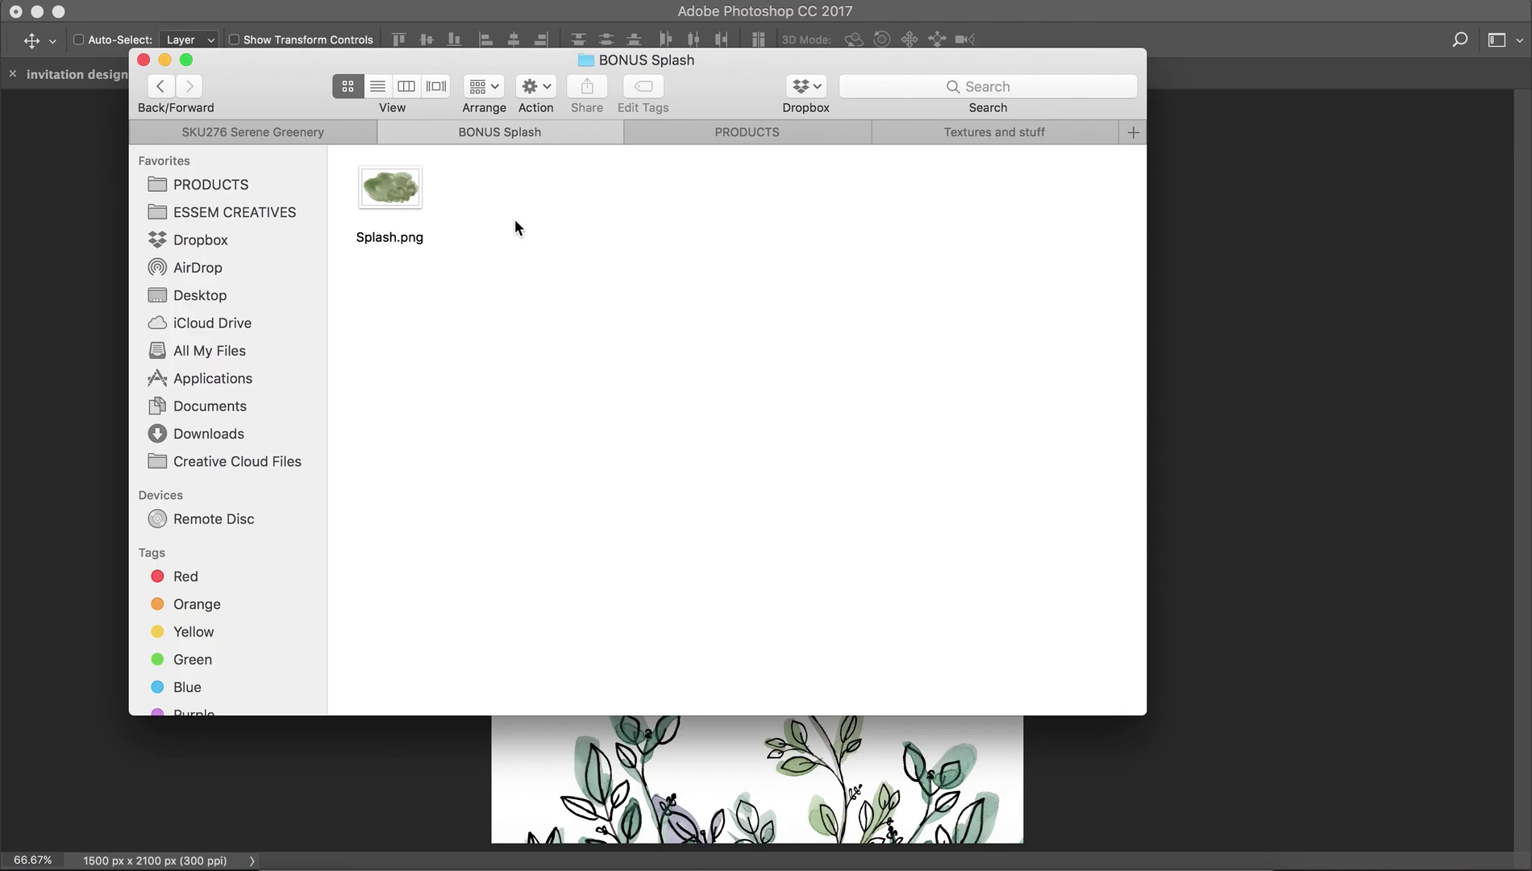
- Place Splash.png in the invitation as an embedded layer just above the rose gold texture, keeping its default size
click(373, 179)
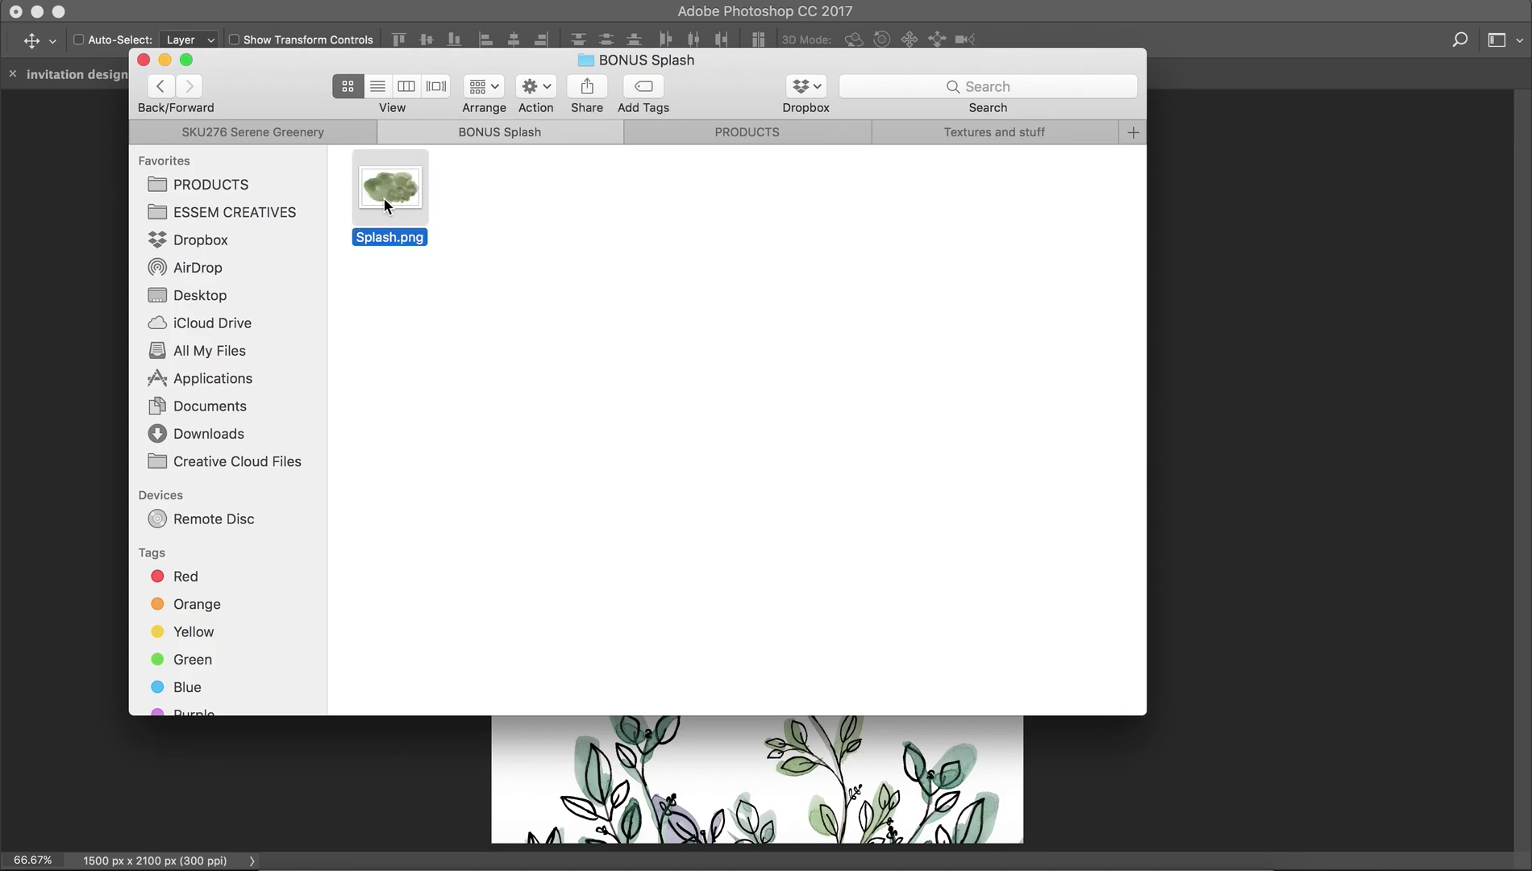
drag(385, 204, 769, 788)
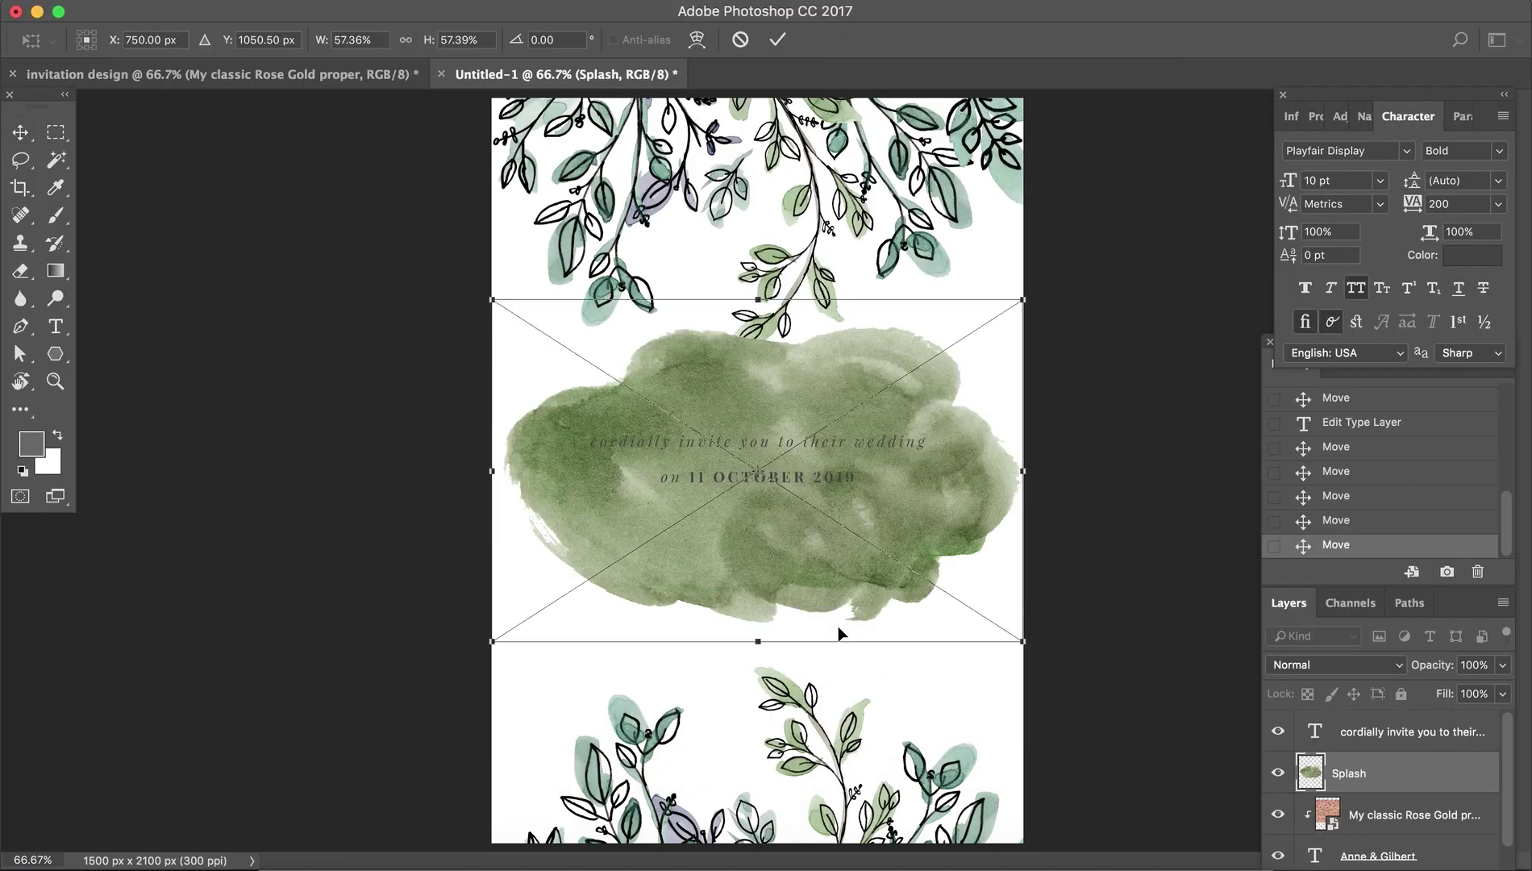
key(Return)
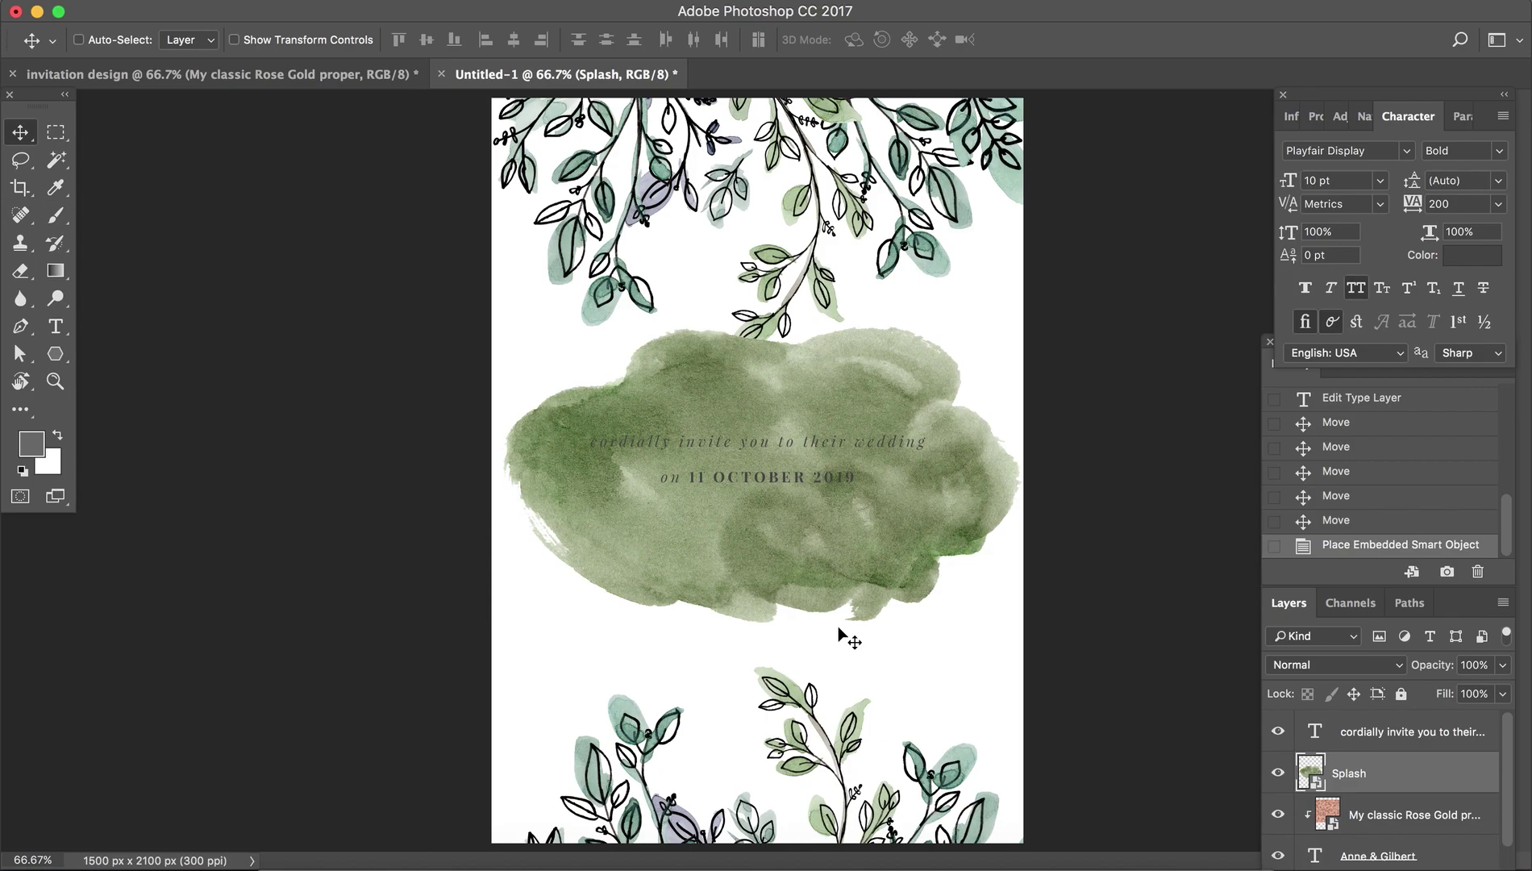
- Hide the rose gold texture and reorder the Splash layer directly above the couple's names so it is clipped to them
click(1368, 818)
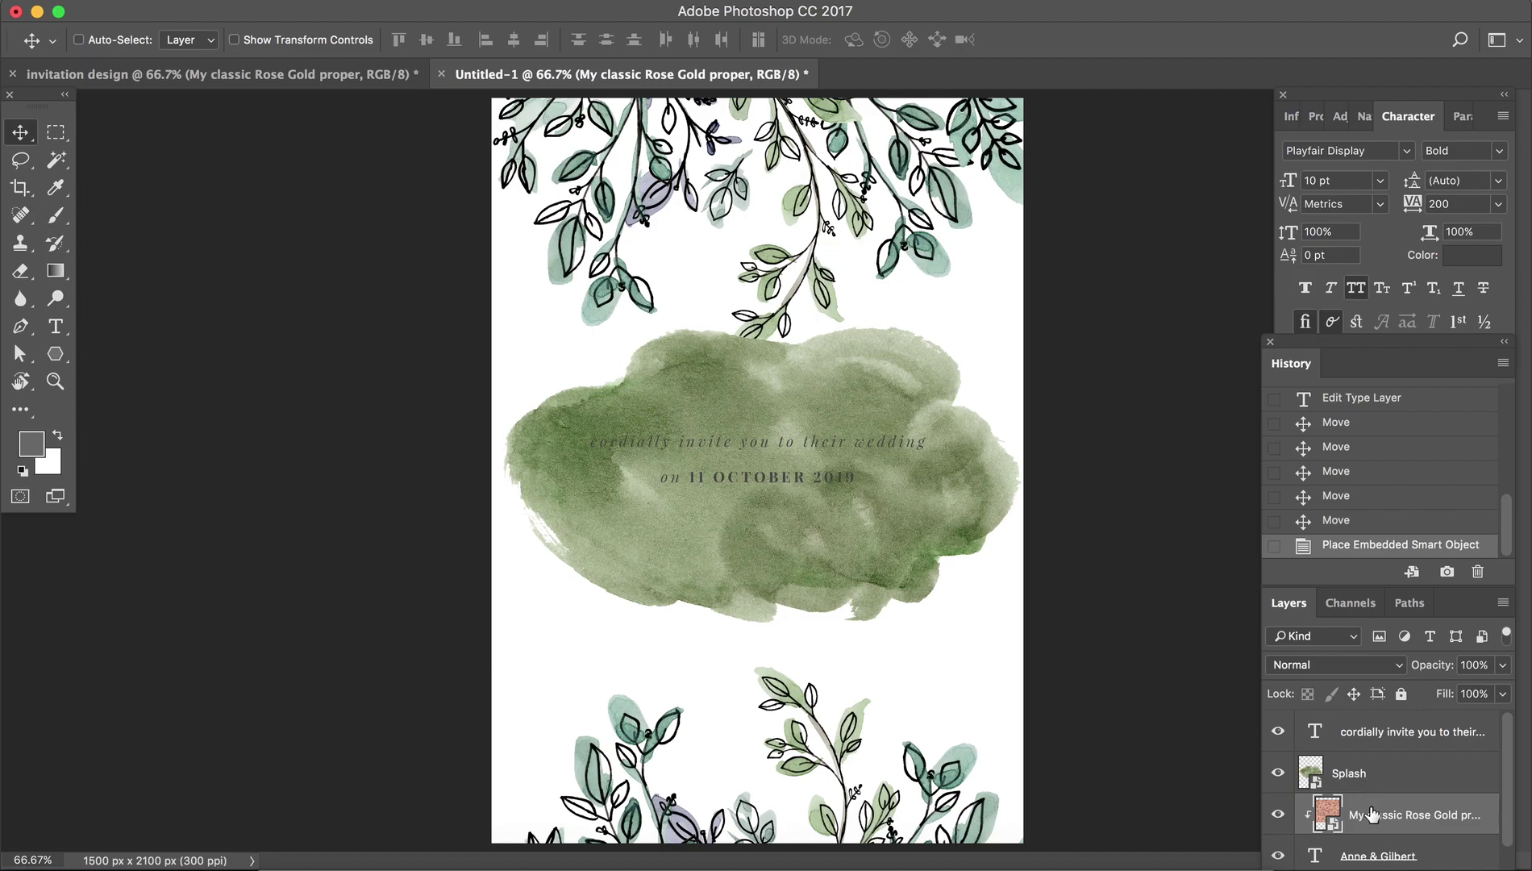
click(1279, 815)
drag(1373, 784, 1364, 831)
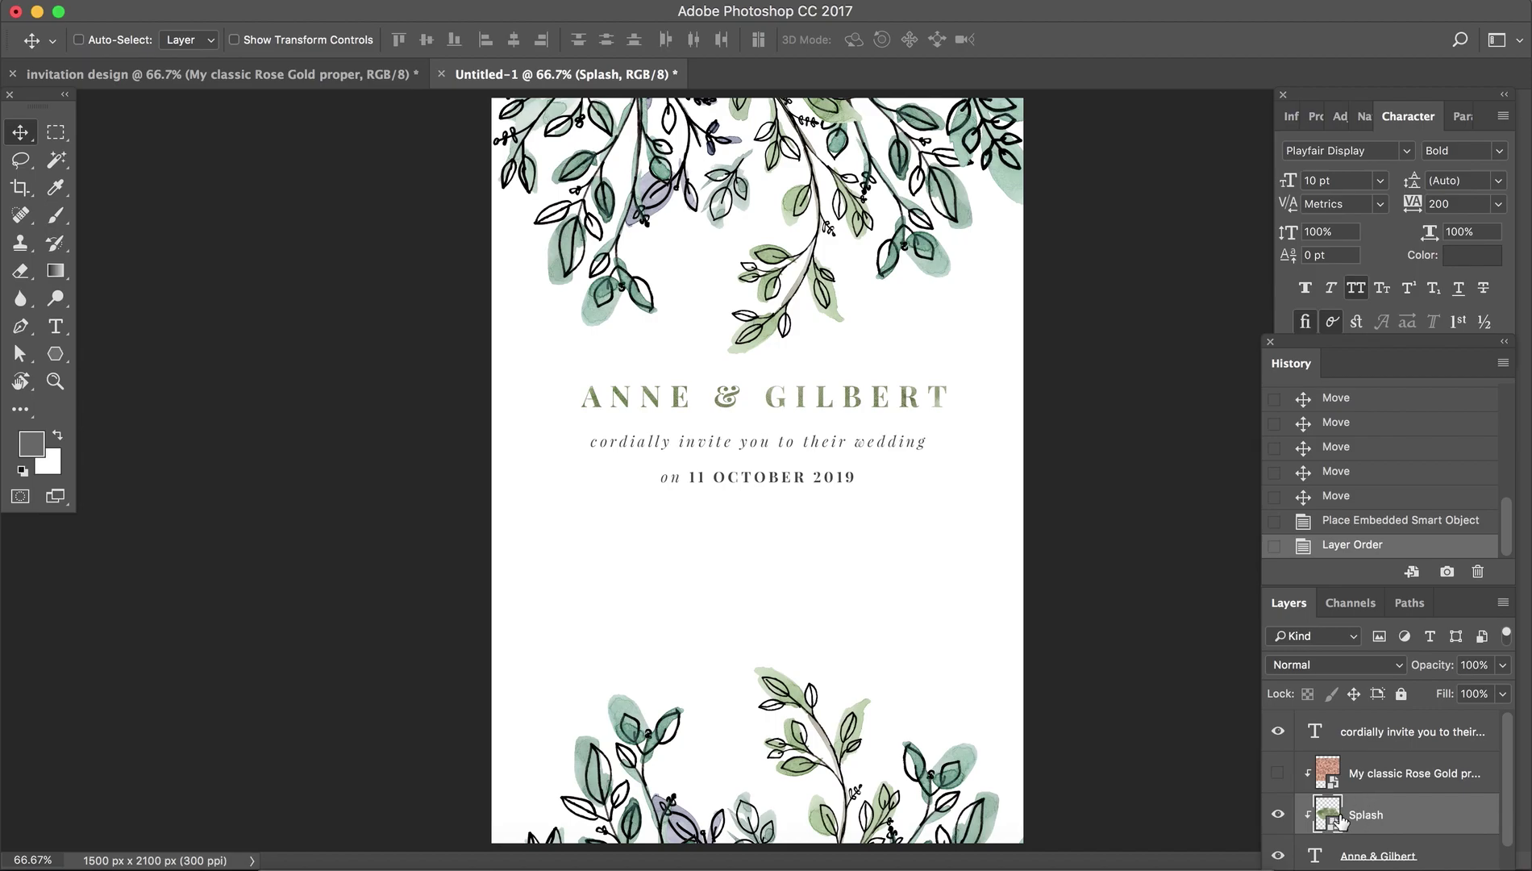
click(365, 1)
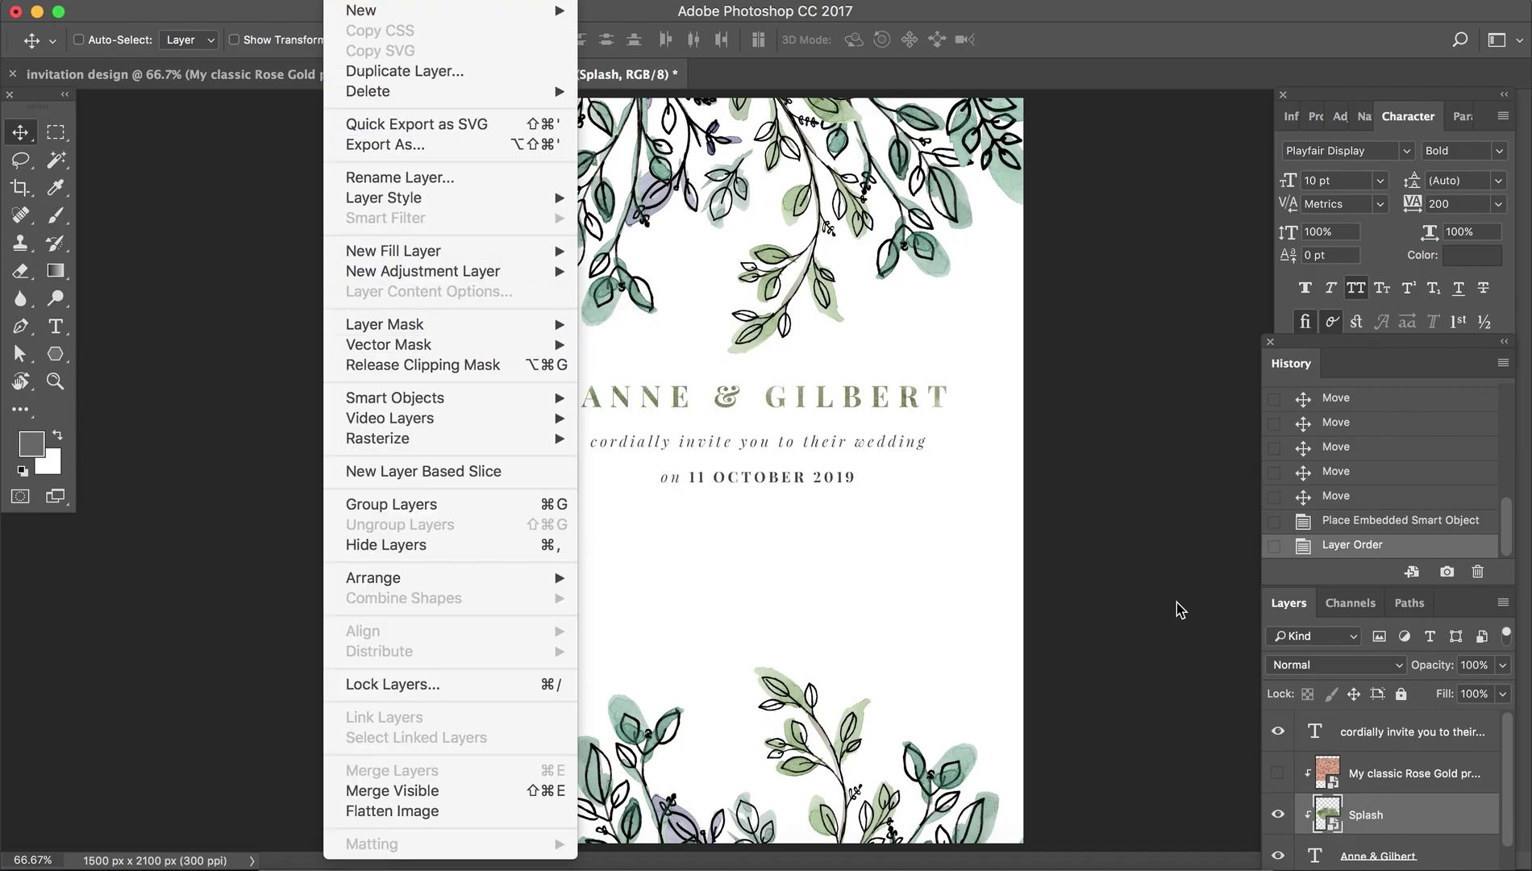
click(1399, 784)
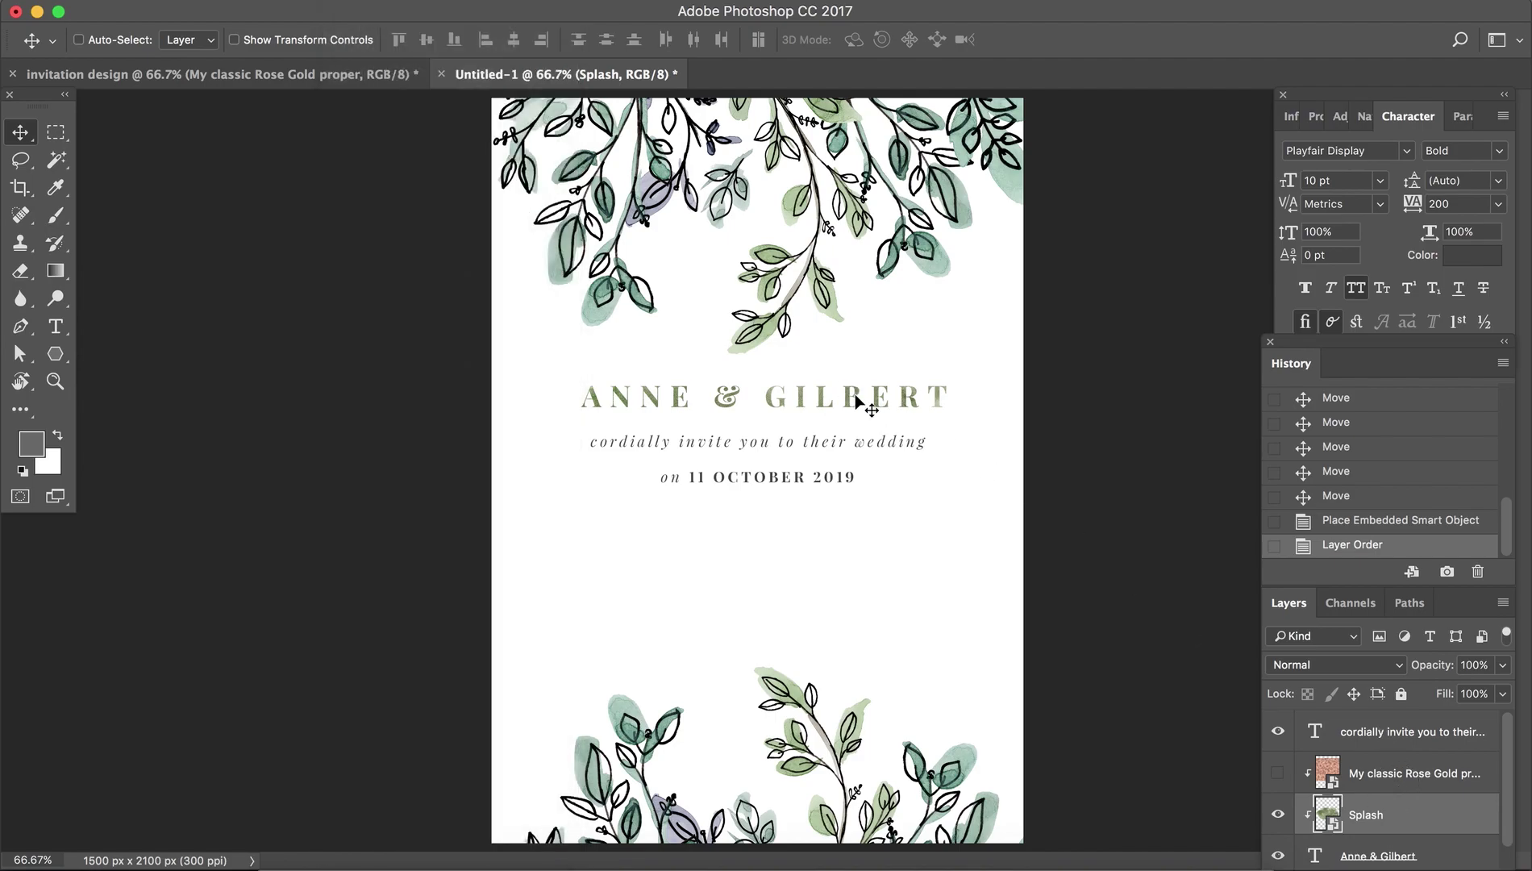
- Shift the clipped green splash over the couple's names and scale it to about 68% so its texture covers all the lettering
click(871, 393)
mouse_move(871, 393)
mouse_down()
mouse_move(907, 387)
mouse_move(896, 399)
mouse_move(860, 371)
mouse_up()
key(super+t)
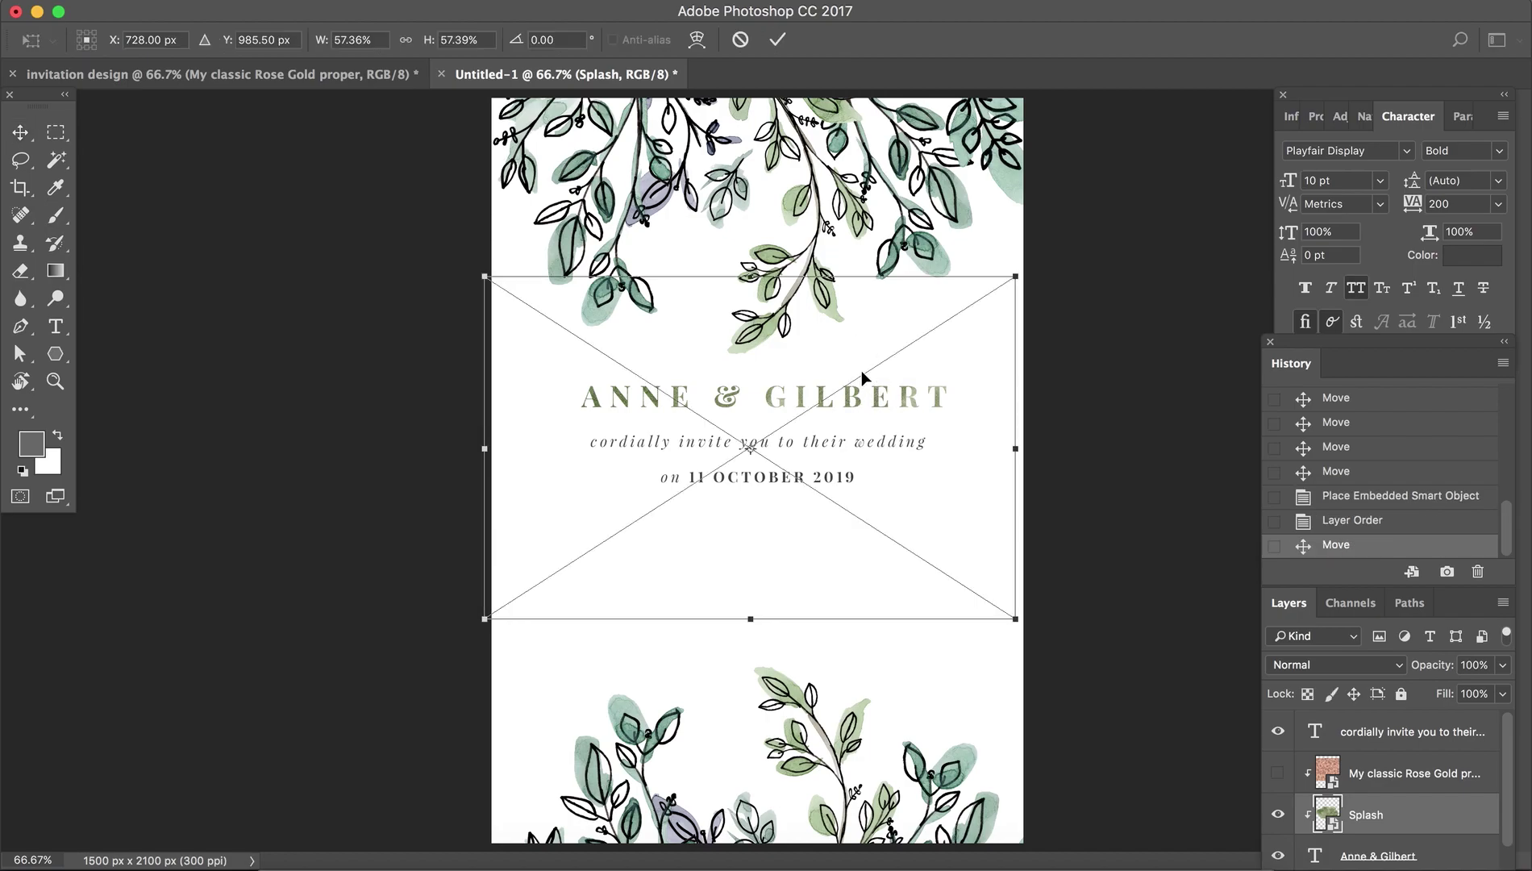
drag(1014, 277, 1091, 157)
drag(985, 370, 965, 372)
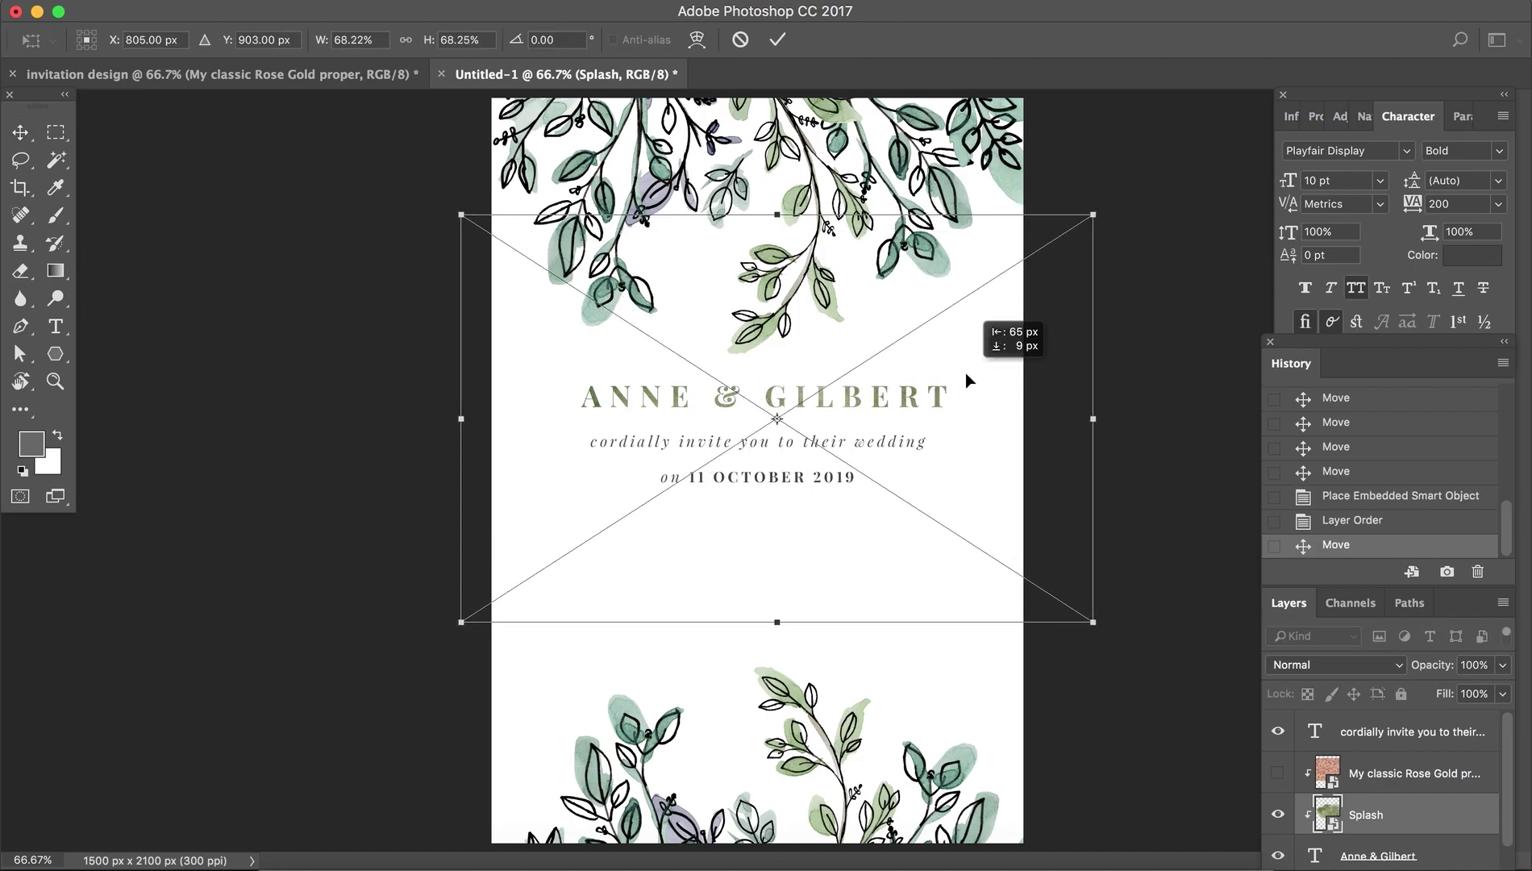
key(Return)
key(super+equal)
key(super+equal)
key(super+minus)
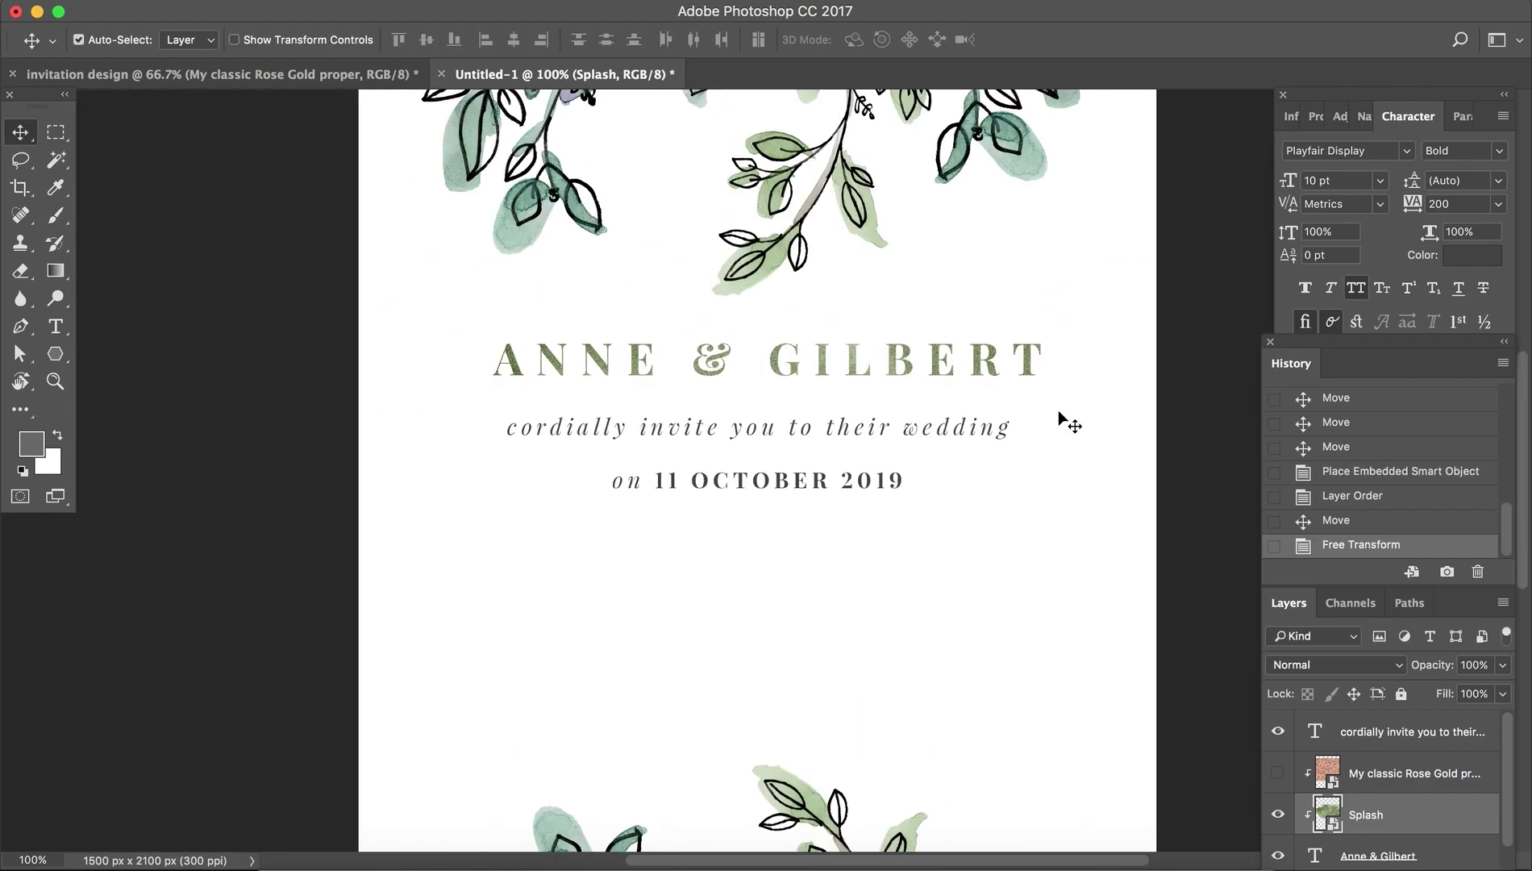
key(super+minus)
key(super+minus)
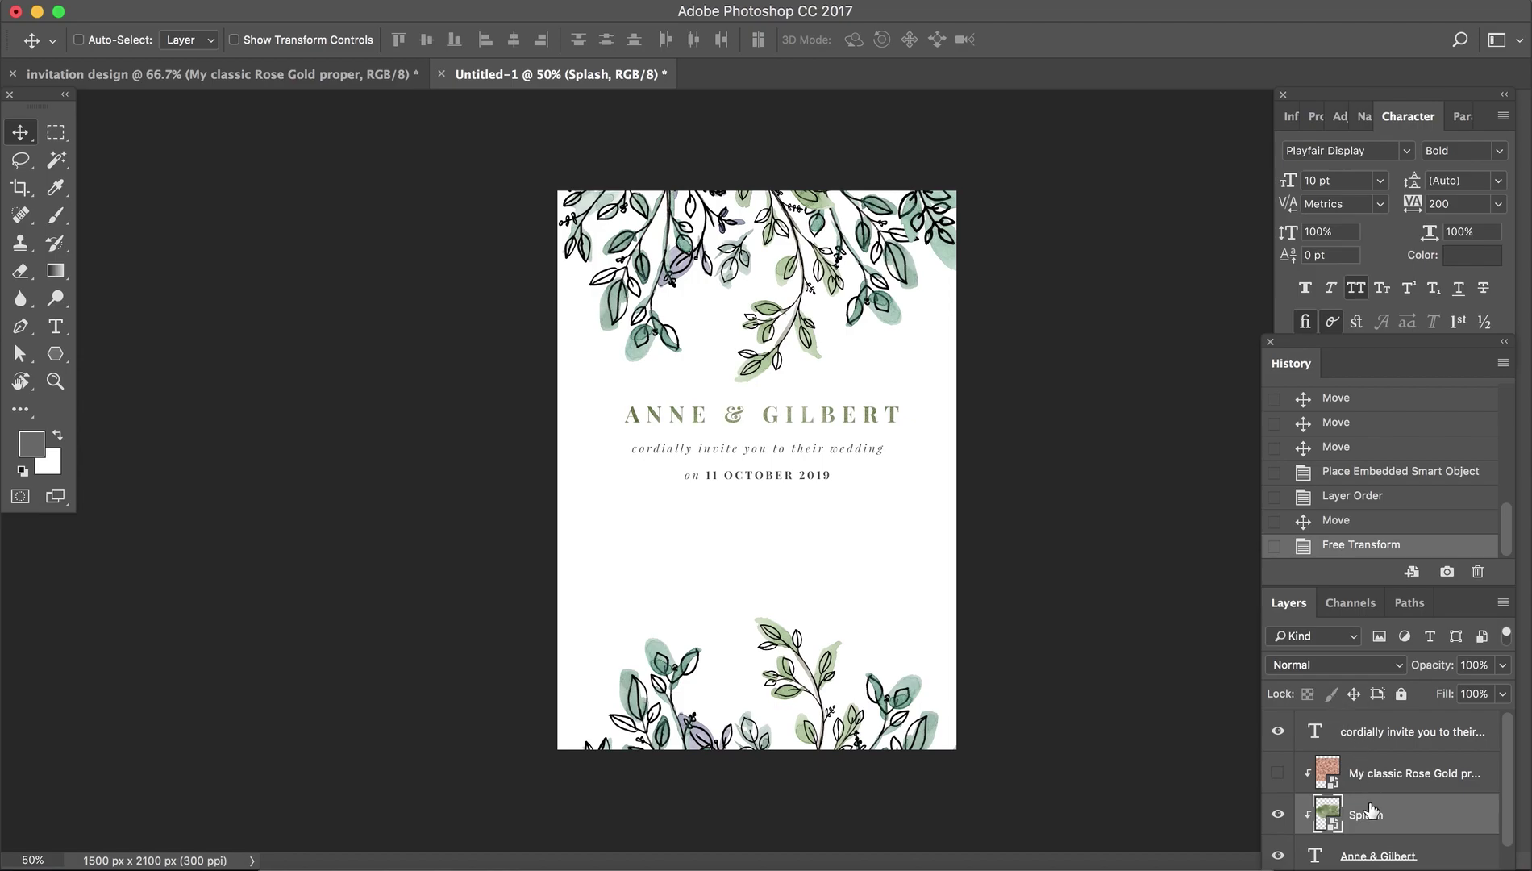